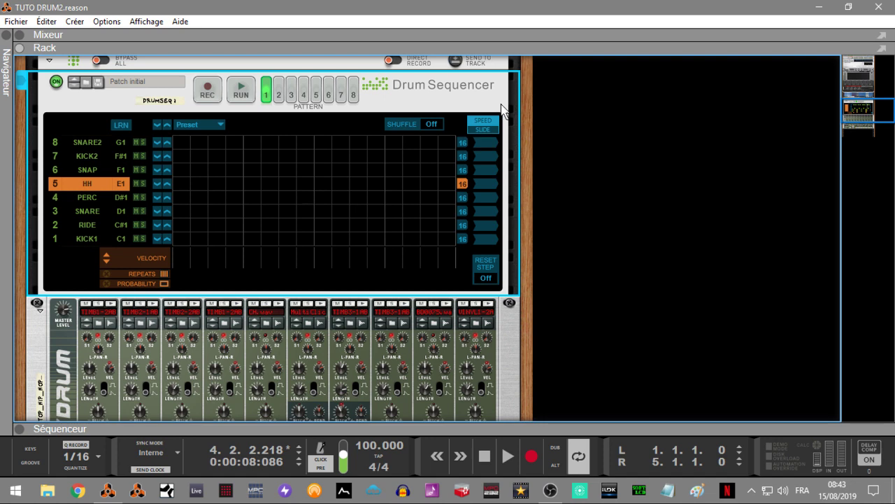
Step: Record a four-bar drum take from bar 1 on the top_hip_hop_producers_02 track, and turn off the metronome click
left_click_drag(871, 110, 875, 120)
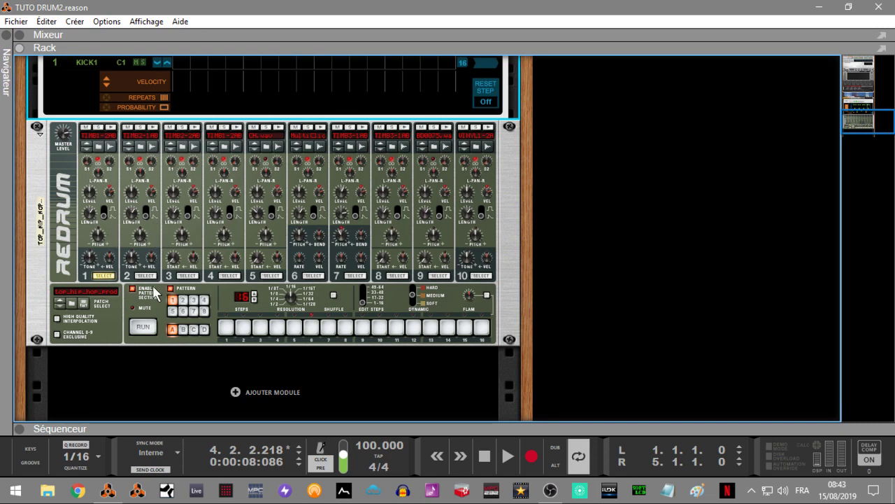
left_click(20, 428)
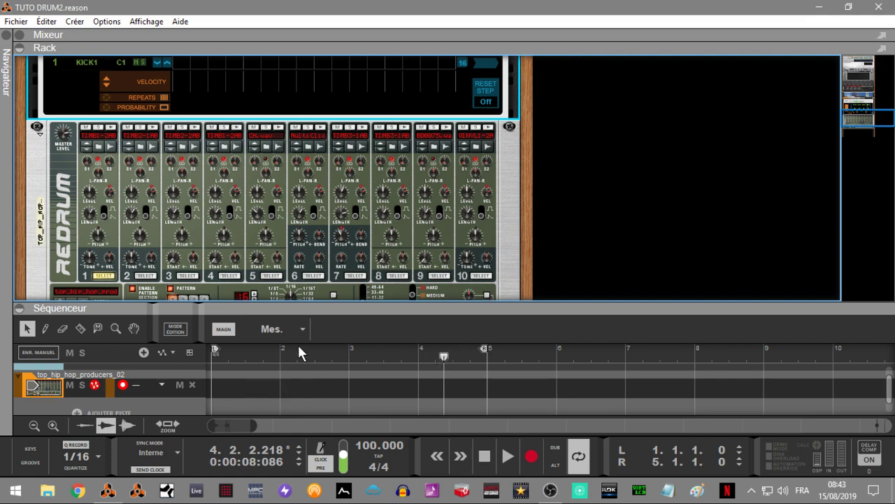
left_click(864, 114)
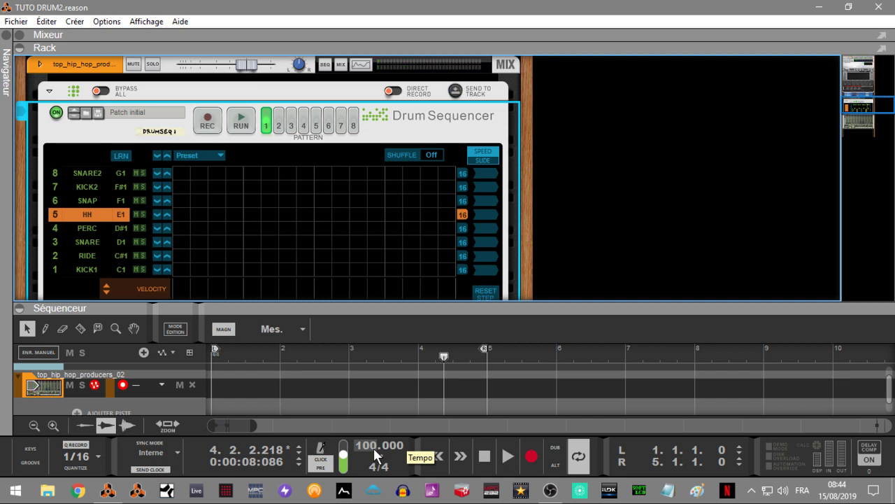
key("KP_0")
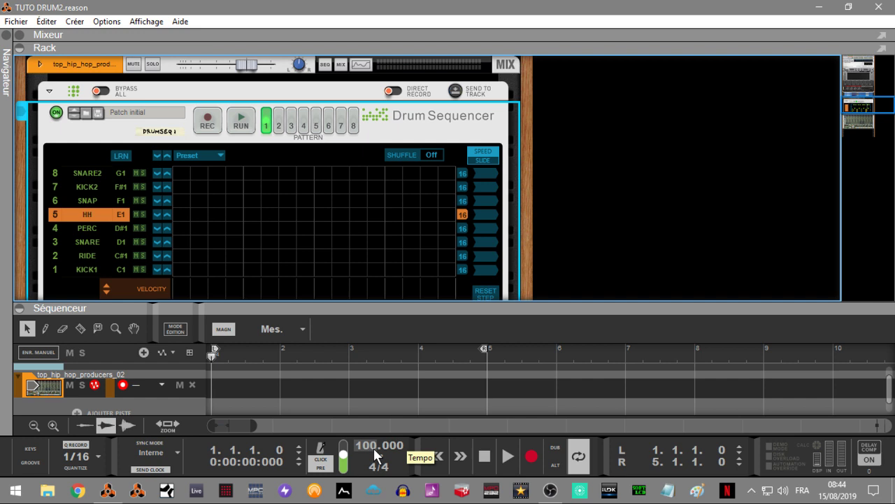
key("KP_Multiply")
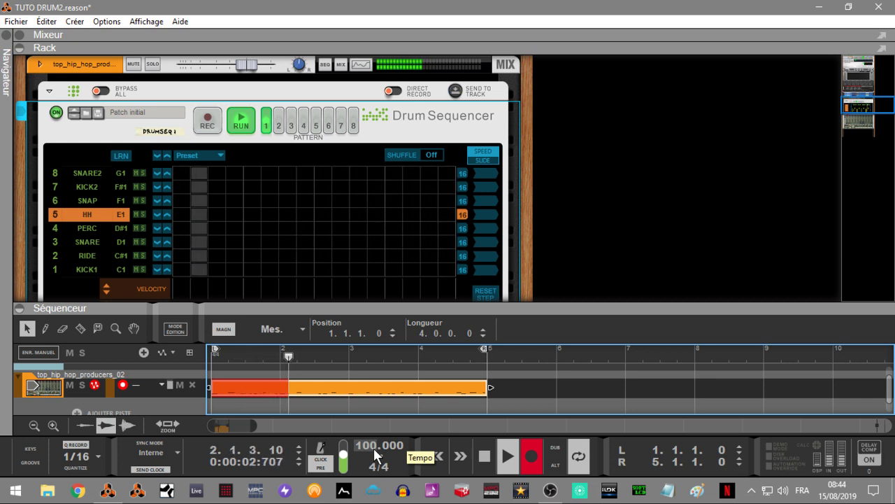
key("ctrl+Return")
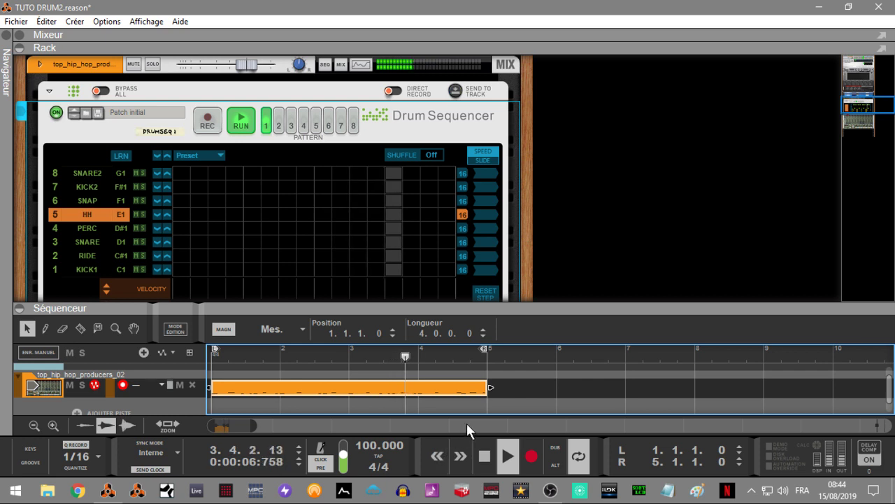
left_click(321, 461)
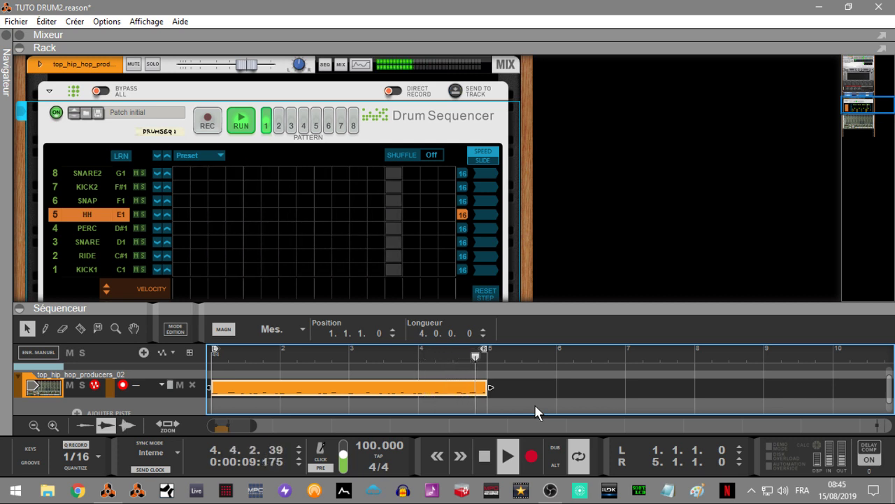
key("space")
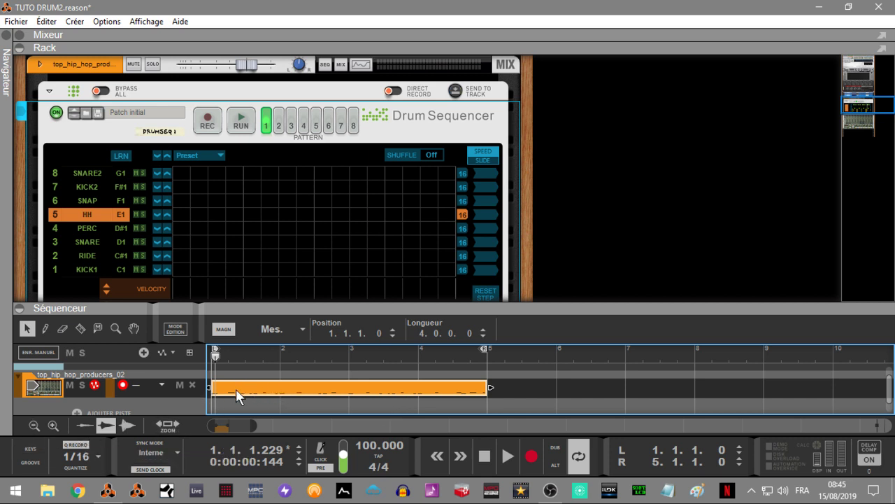
Step: Examine the recorded clip's notes and velocities in an enlarged edit view while playing it back
double_click(272, 393)
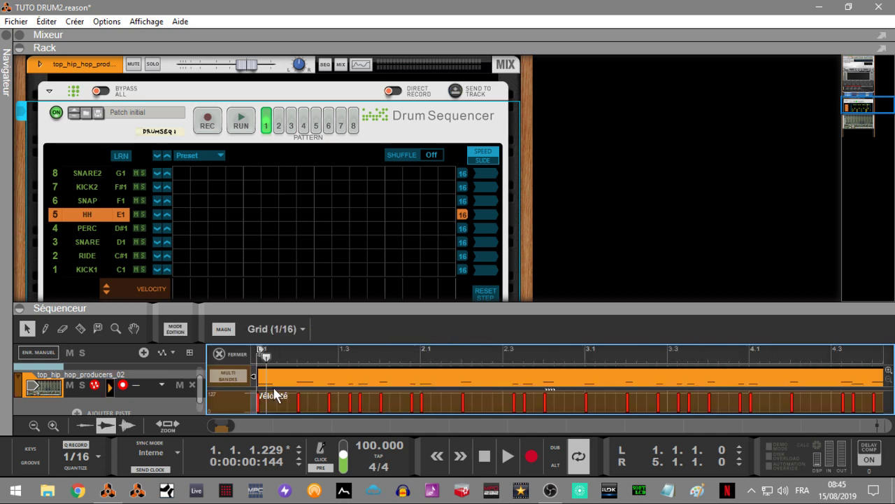
left_click(18, 48)
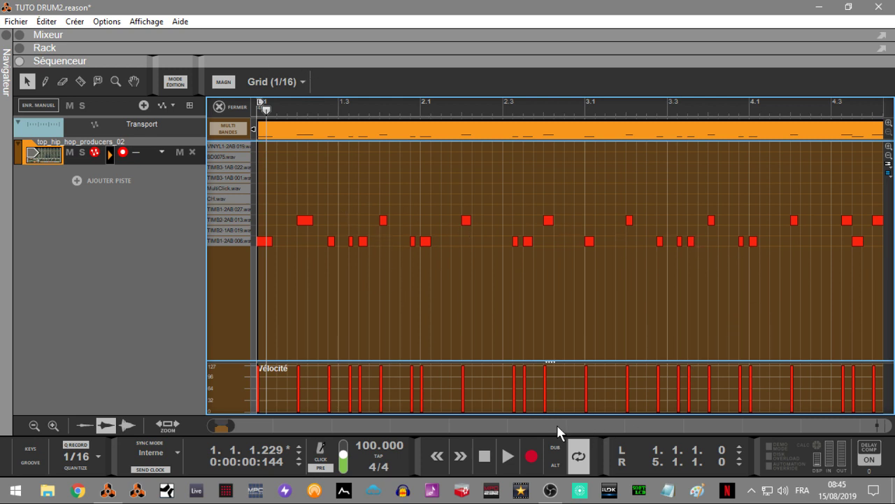
left_click_drag(233, 425, 231, 425)
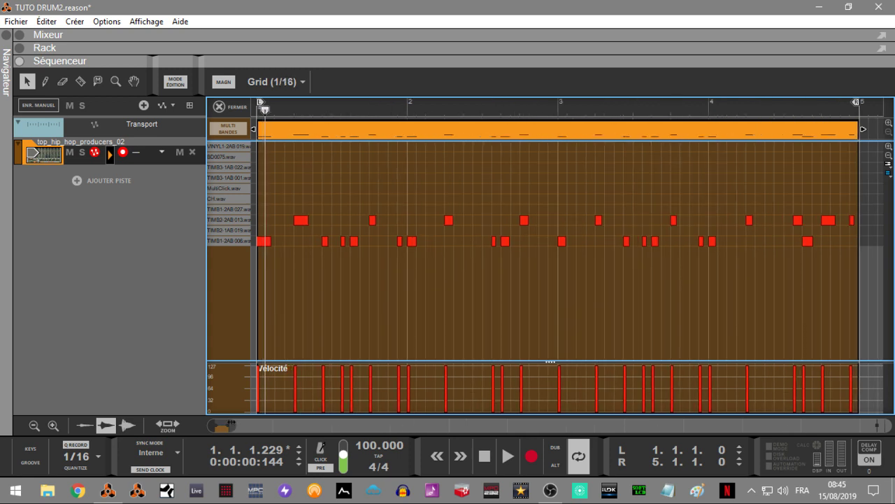
key("space")
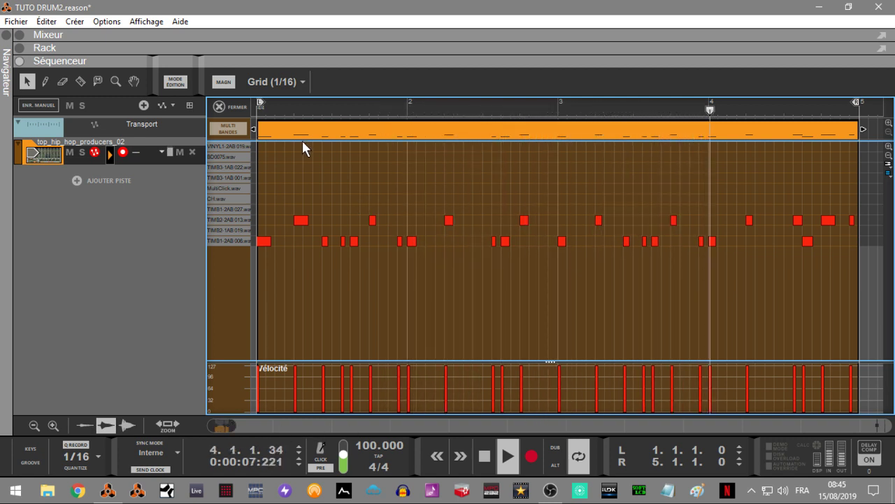
left_click(223, 105)
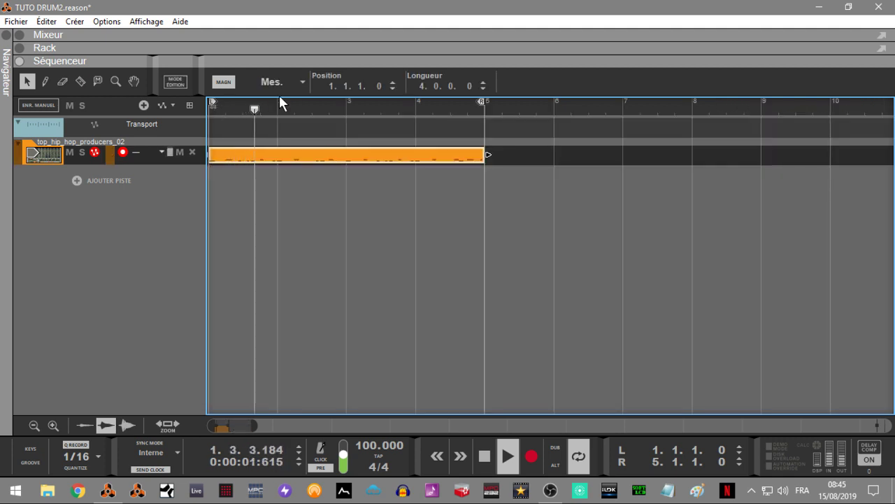
key("space")
Step: Fill all 16 steps of the HH lane in pattern 1 of the Drum Sequencer in the rack
left_click(19, 48)
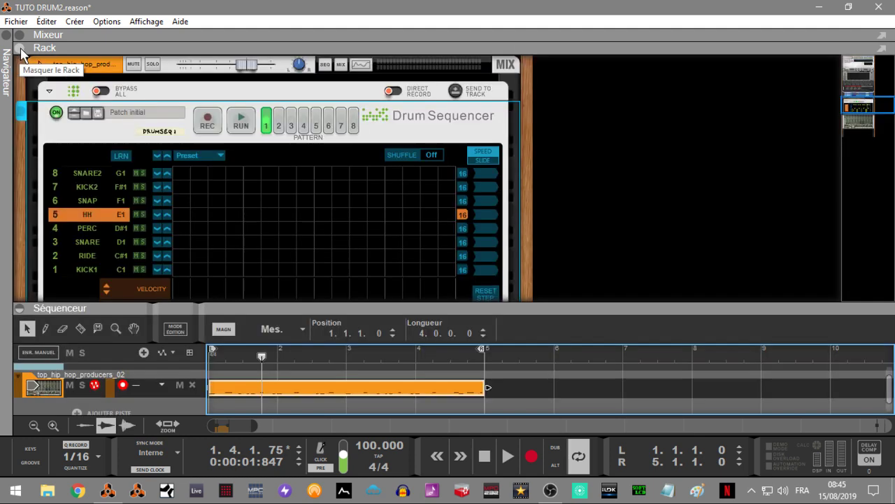
left_click(23, 309)
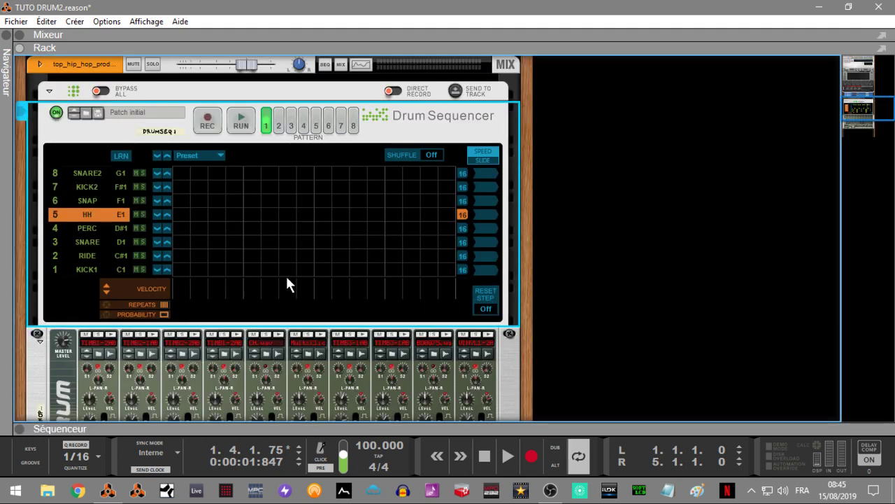
left_click_drag(862, 116, 863, 111)
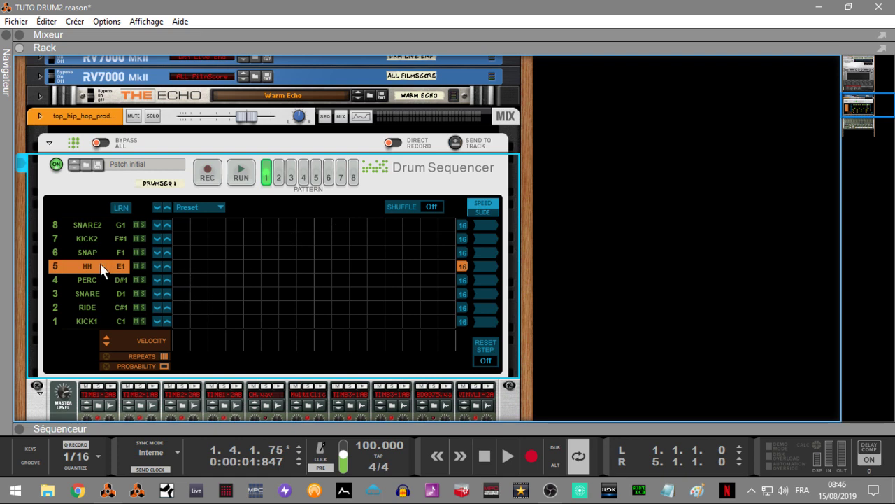
left_click(55, 265)
mouse_move(179, 263)
left_mouse_down()
mouse_move(328, 257)
mouse_move(293, 268)
mouse_move(452, 256)
mouse_move(396, 266)
left_mouse_up()
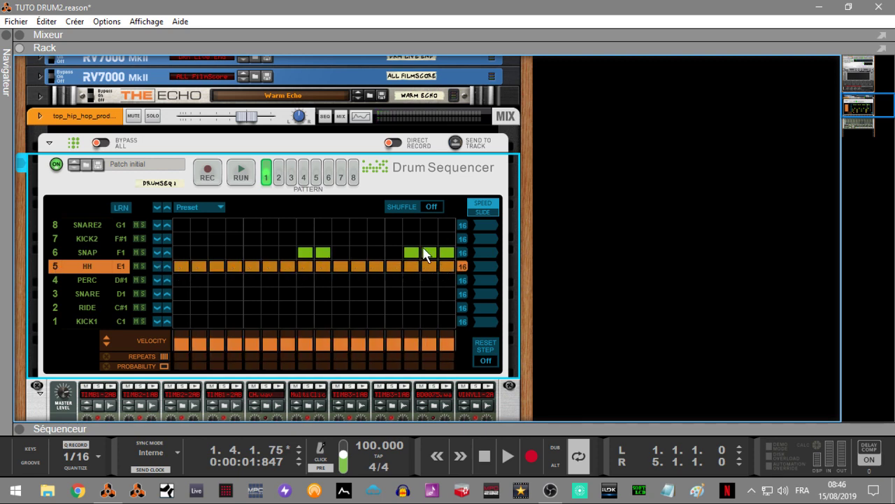
Step: Clear the stray steps 8, 9, 14, 15 and 16 from the SNAP lane and play the pattern back
left_click(411, 252)
left_click(429, 252)
left_click(446, 252)
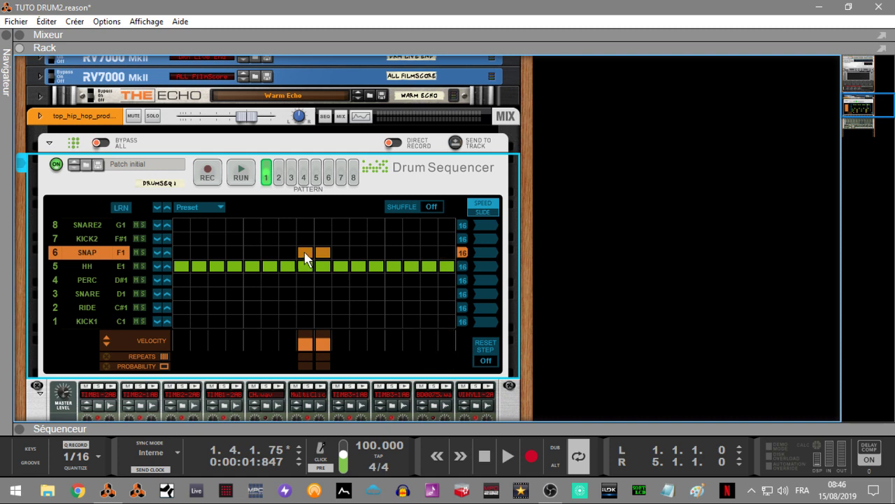
left_click(306, 253)
left_click(318, 253)
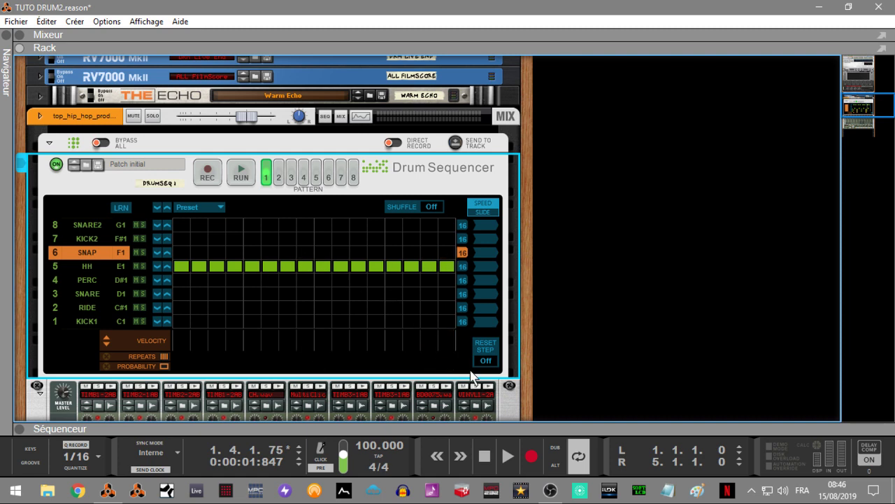
key("space")
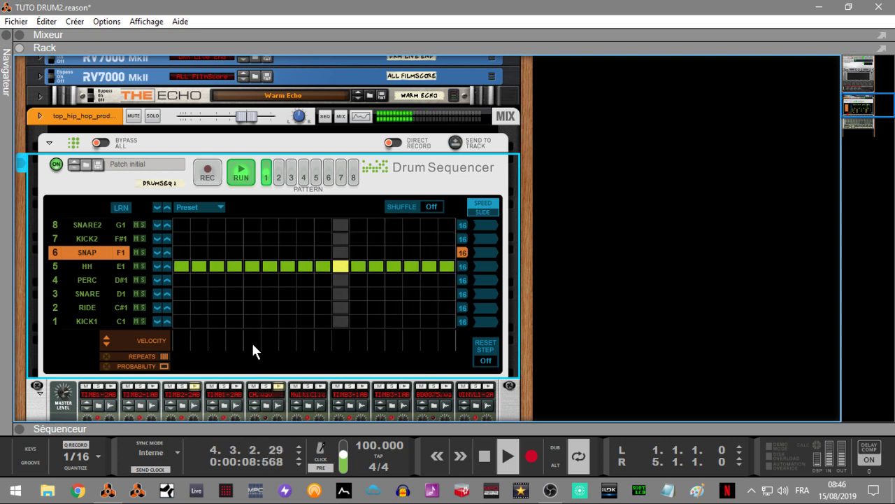
key("space")
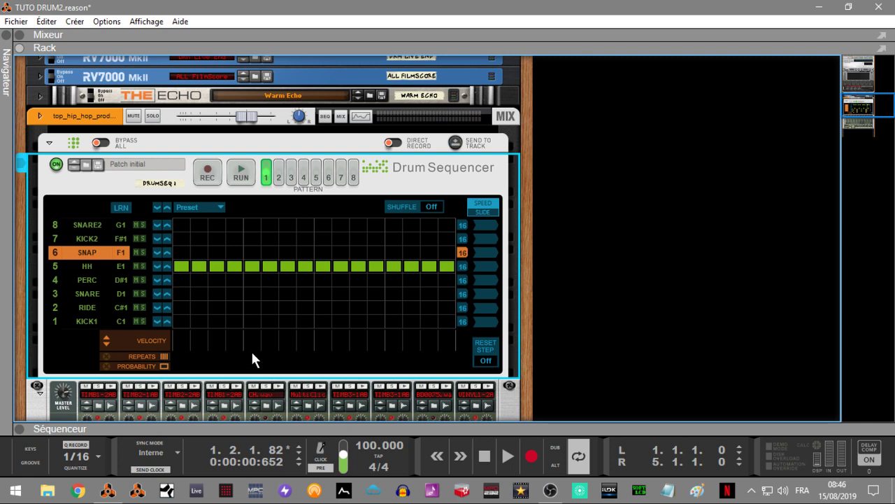
Step: Set the HH lane's repeats to 3 on step 5 and 4 on step 13, auditioning the pattern
left_click(86, 263)
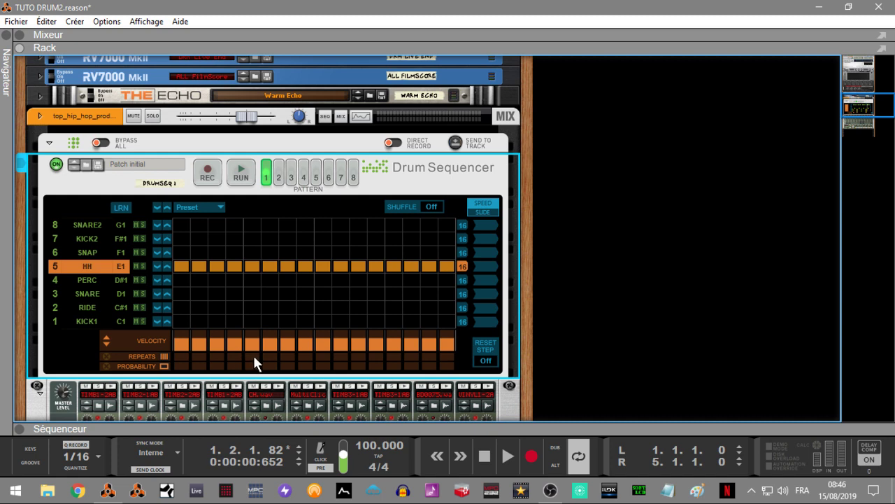
mouse_move(253, 354)
left_mouse_down()
mouse_move(255, 329)
mouse_move(261, 340)
left_mouse_up()
key("KP_0")
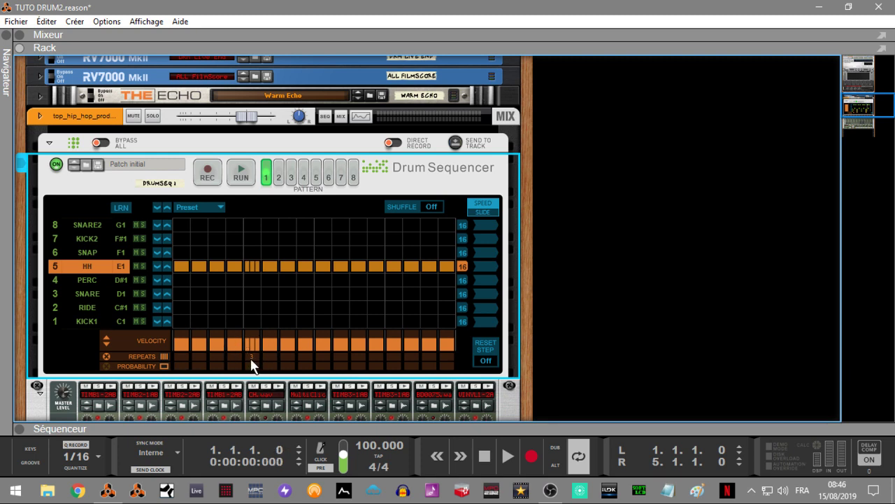
key("space")
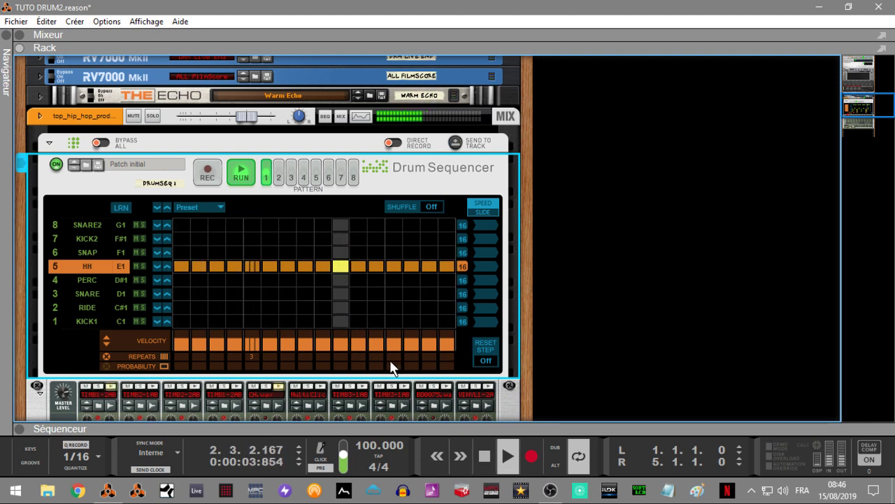
left_click_drag(391, 356, 390, 330)
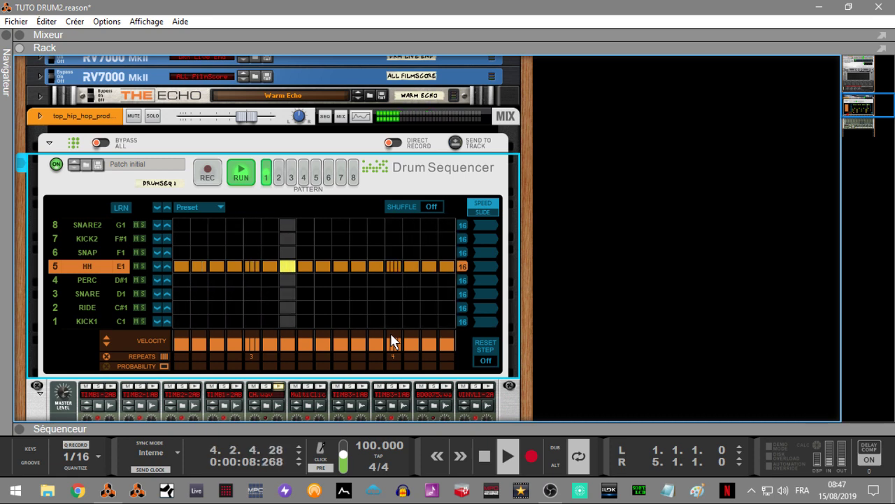
key("space")
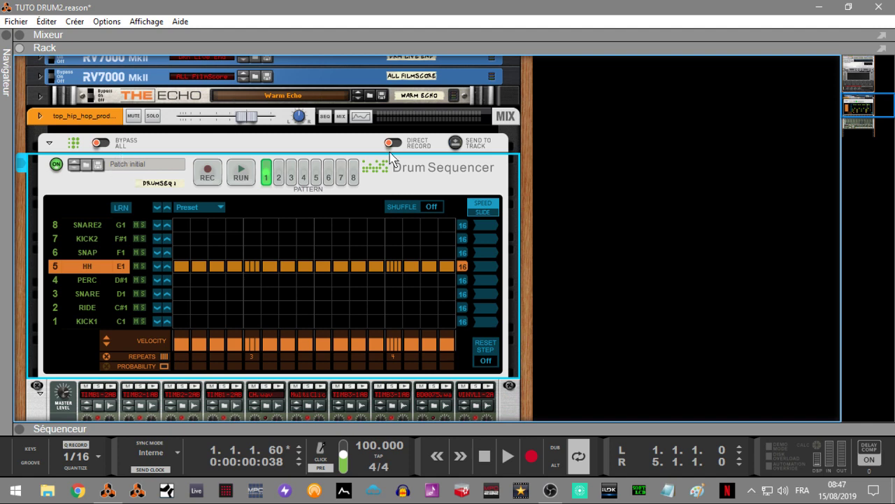
Step: Set the HH lane's speed to x 0.5 and play the loop
left_click(488, 268)
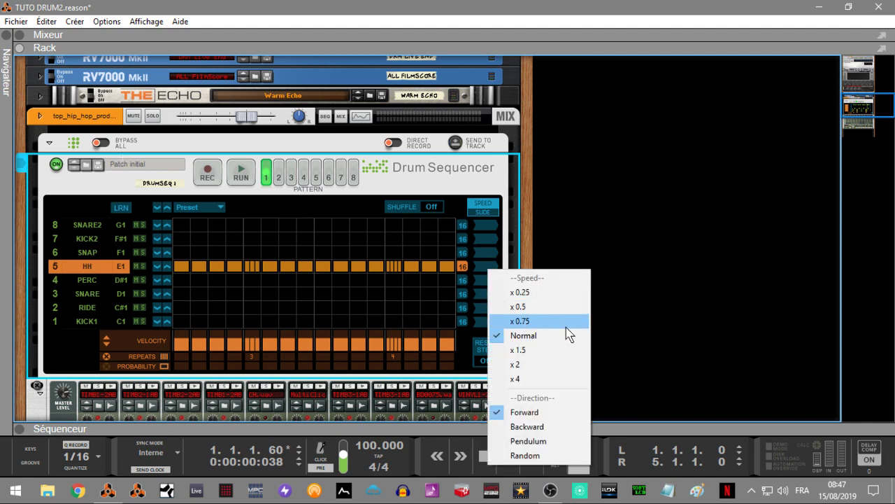
left_click(537, 308)
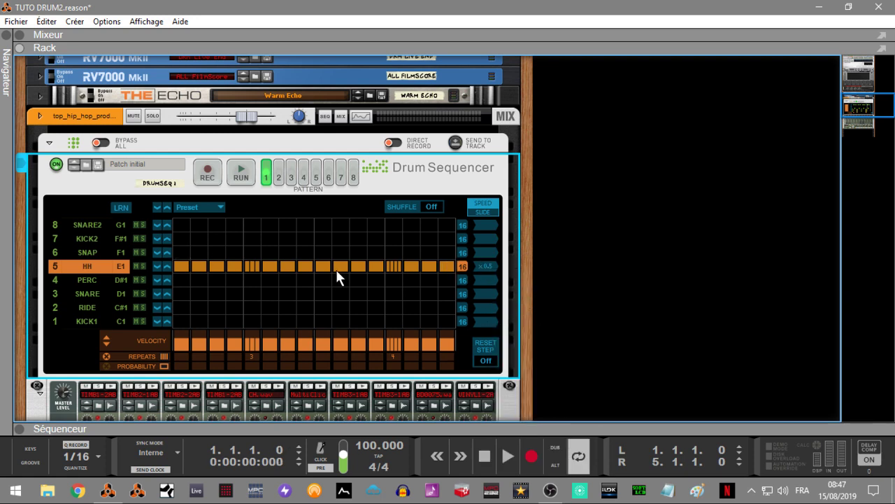
key("space")
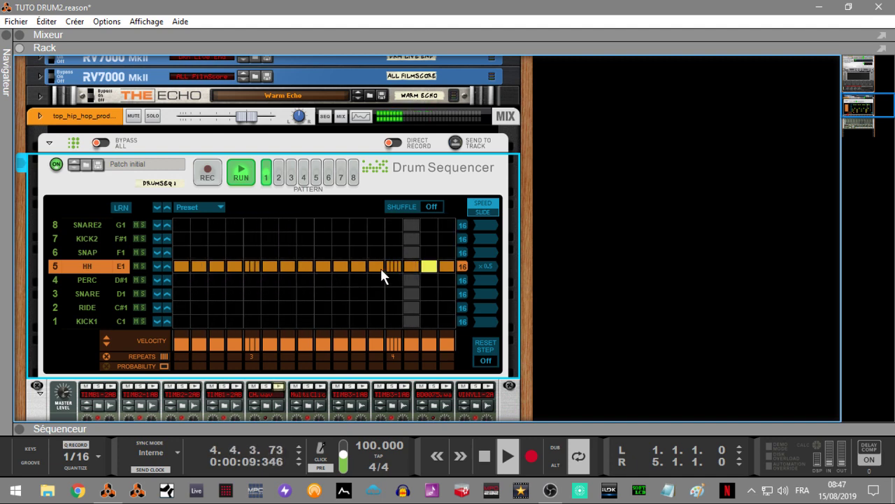
Step: Set the repeats on step 16 of the HH lane to 3 during playback, and stop the playback
mouse_move(413, 357)
left_mouse_down()
mouse_move(416, 341)
mouse_move(414, 369)
left_mouse_up()
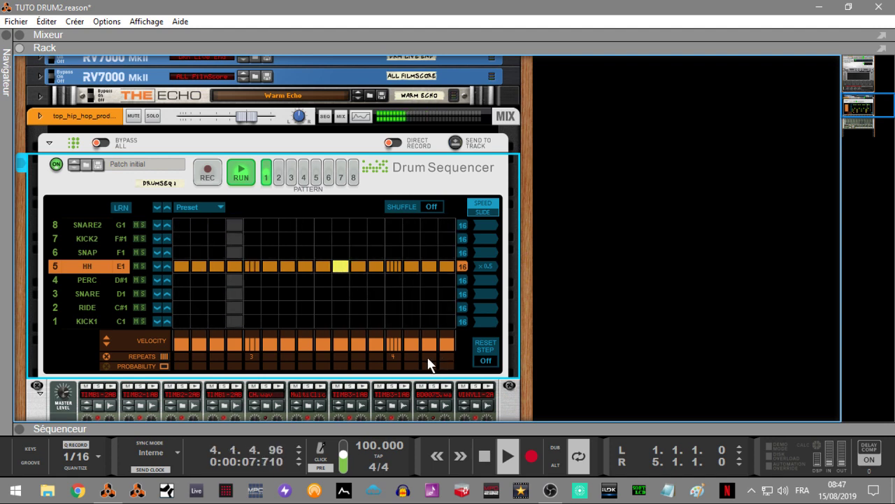
left_click_drag(447, 356, 451, 339)
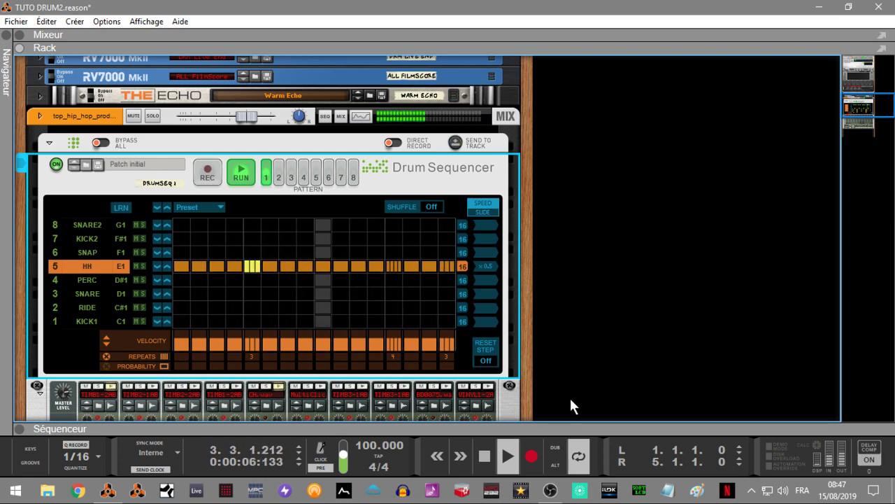
key("space")
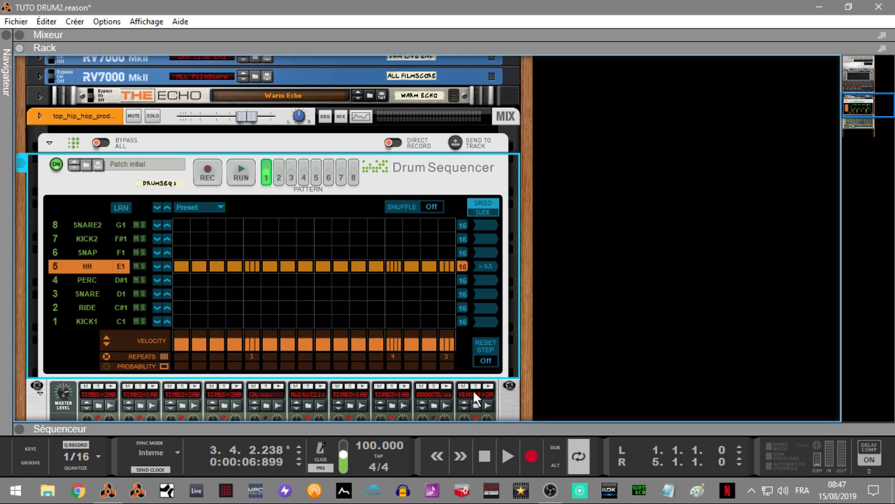
Step: Overdub TIMB3-1AB 001.wav hits across the four-bar Redrum clip in the enlarged sequencer, and play the loop back
left_click(22, 430)
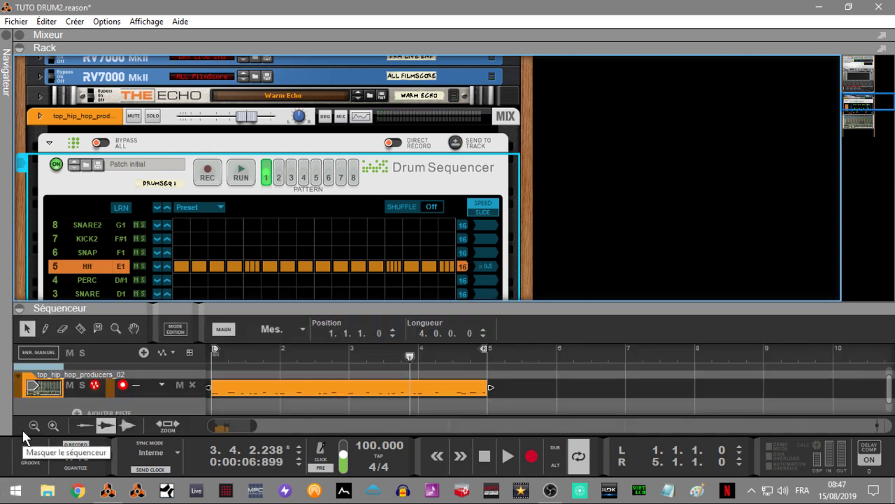
left_click(24, 53)
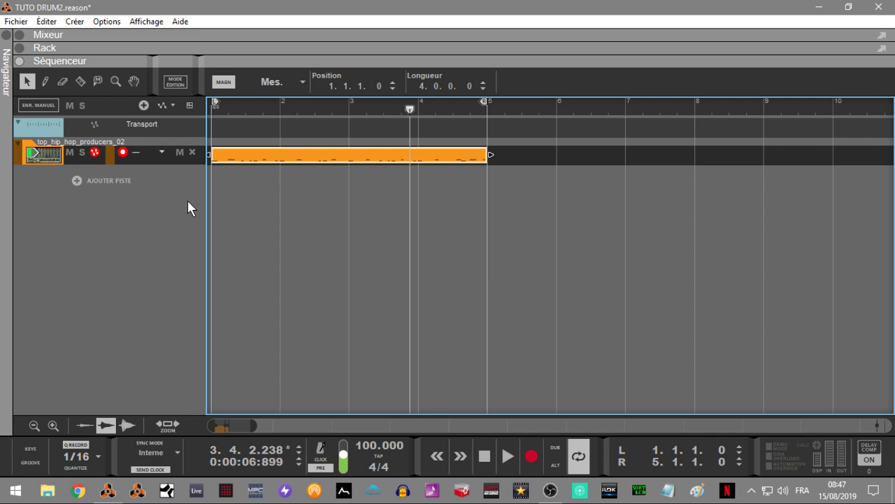
key("KP_0")
key("KP_Multiply")
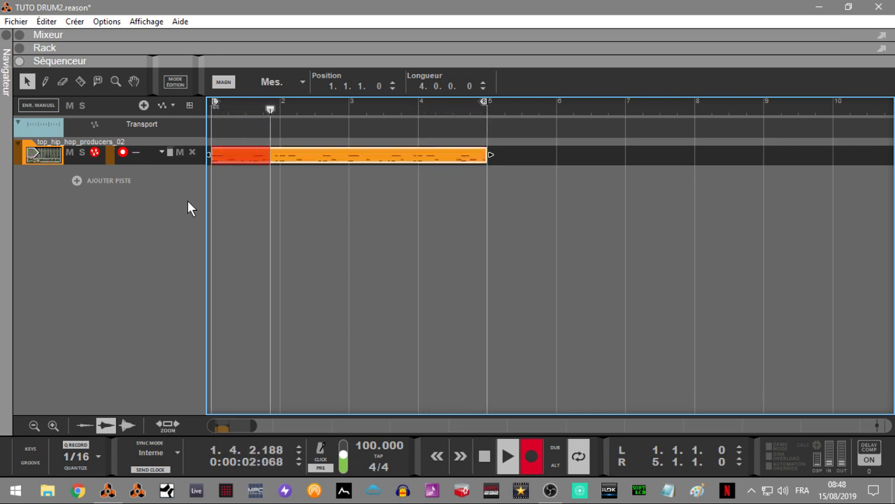
key("ctrl+Return")
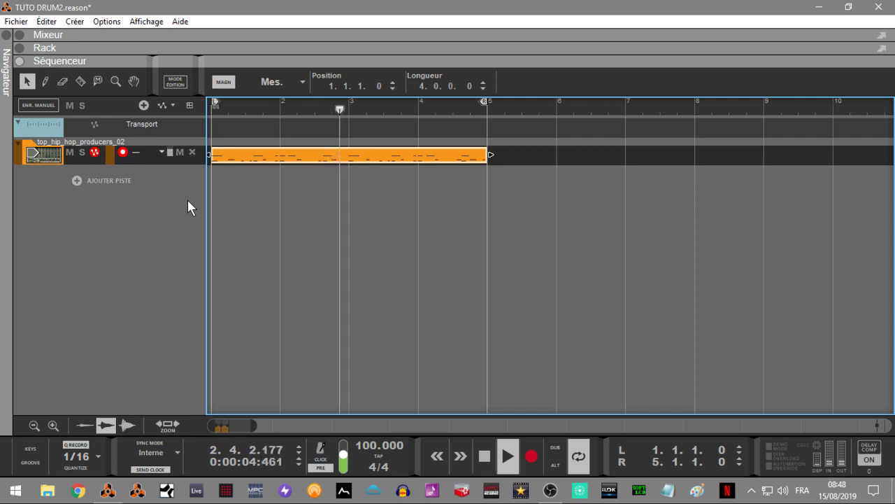
key("space")
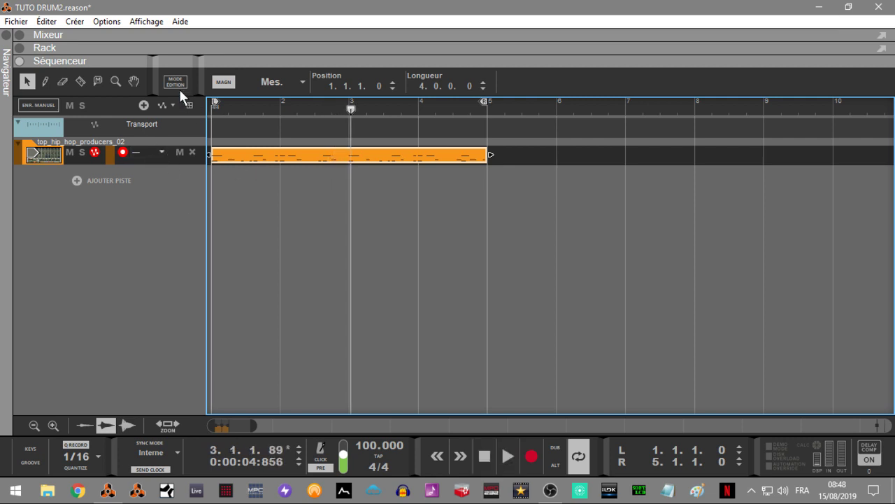
Step: Bring the Redrum into view in the rack, check drum channel 9's level, and audition the loop
left_click(21, 53)
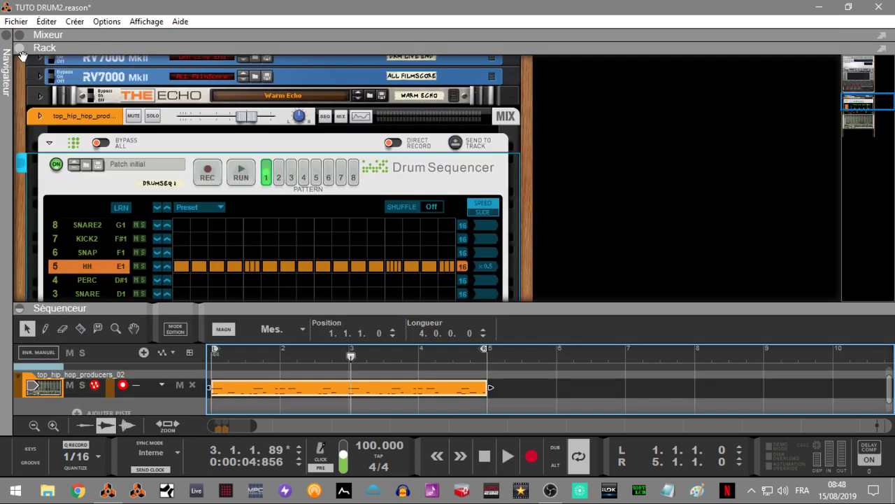
left_click(20, 309)
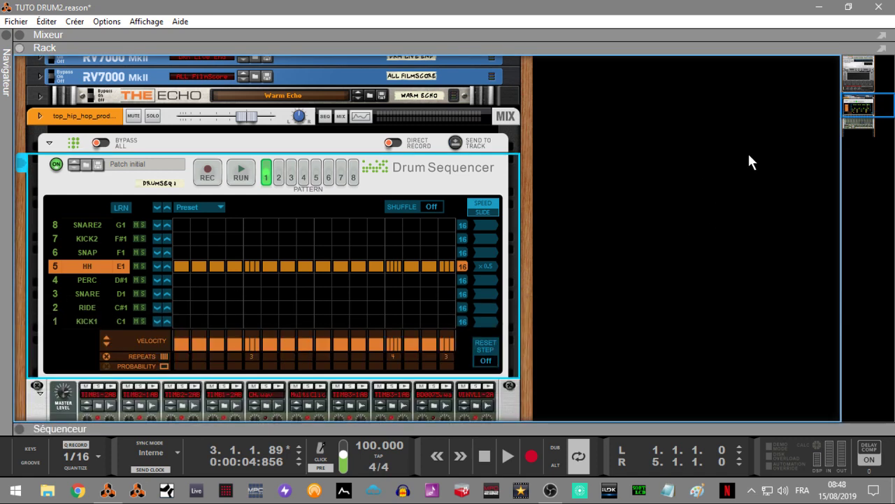
left_click_drag(861, 106, 865, 122)
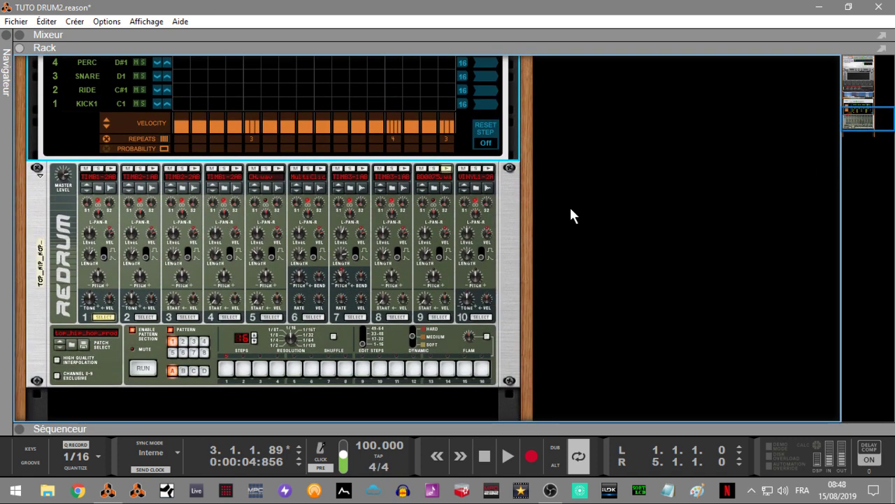
left_click(425, 238)
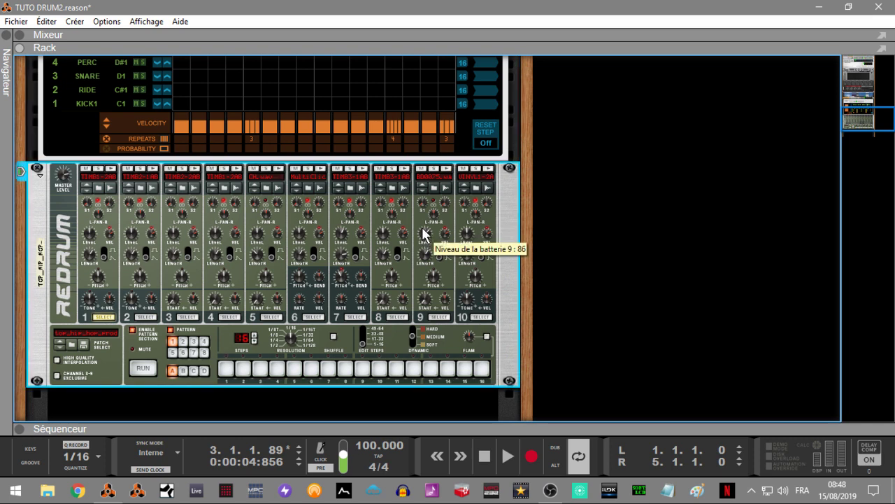
key("space")
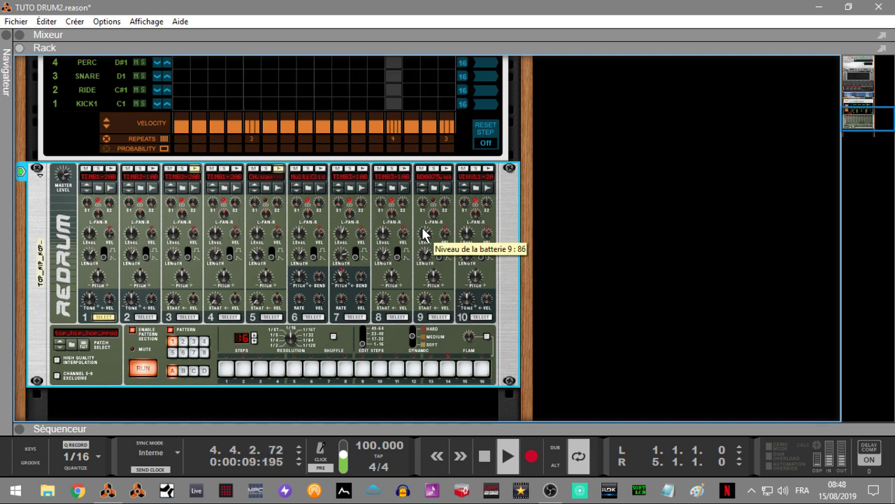
key("space")
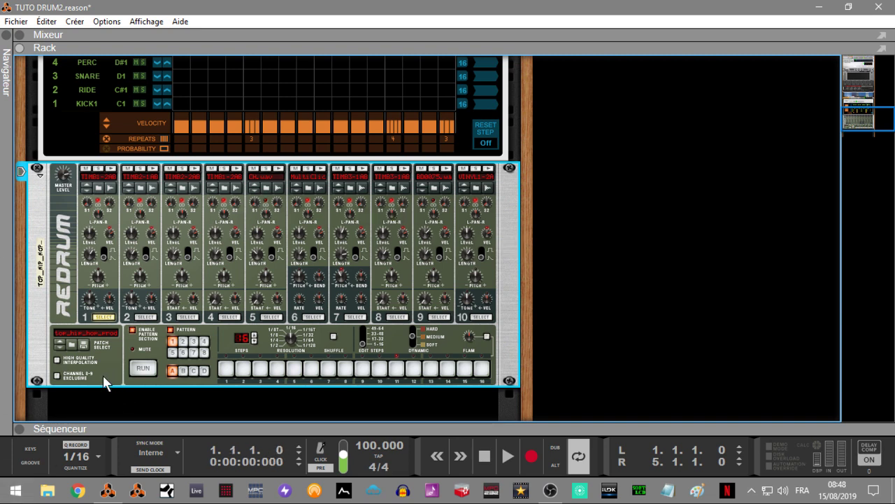
Step: Open the four-bar Redrum clip for note editing and expand the sequencer to fill the workspace
left_click(24, 427)
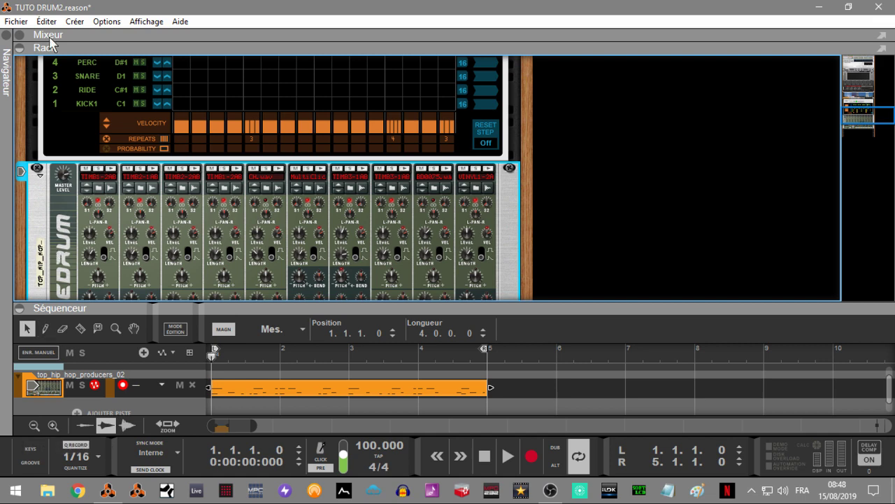
left_click(7, 65)
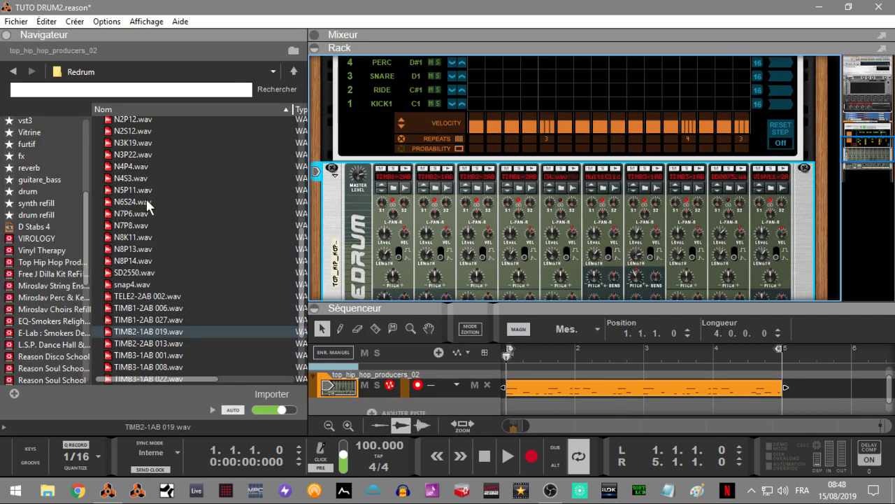
double_click(558, 387)
left_click(5, 33)
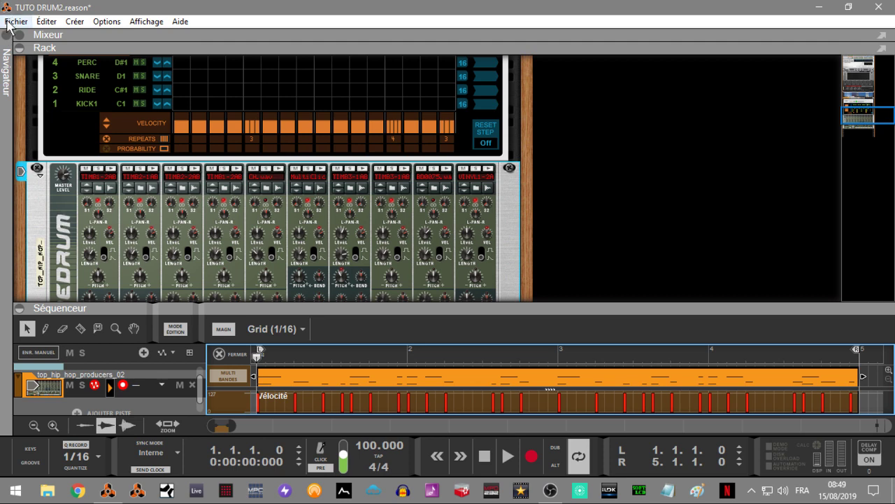
left_click(19, 50)
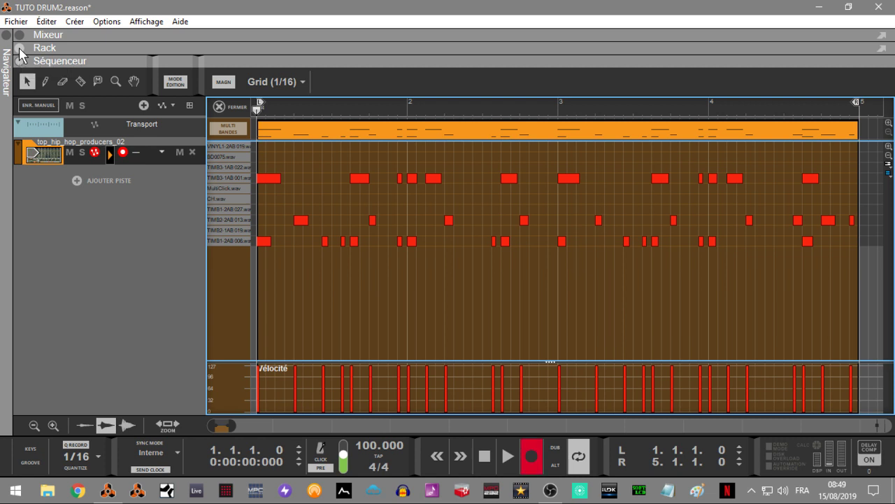
Step: Overdub BD0075.wav hits across all four bars of the Redrum clip and play the loop back
key("space")
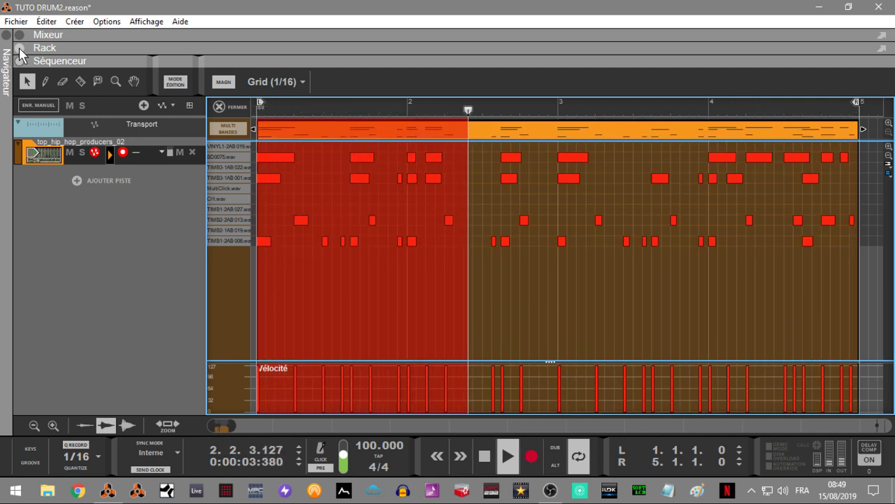
key("ctrl+Return")
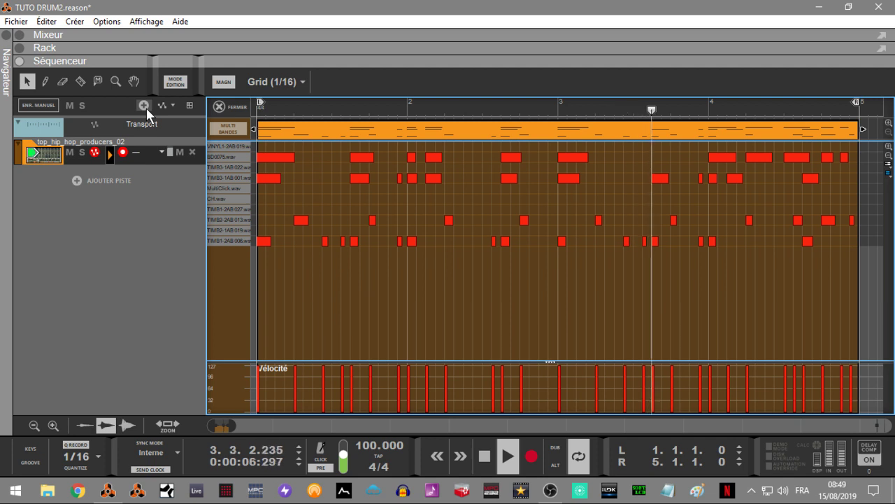
key("space")
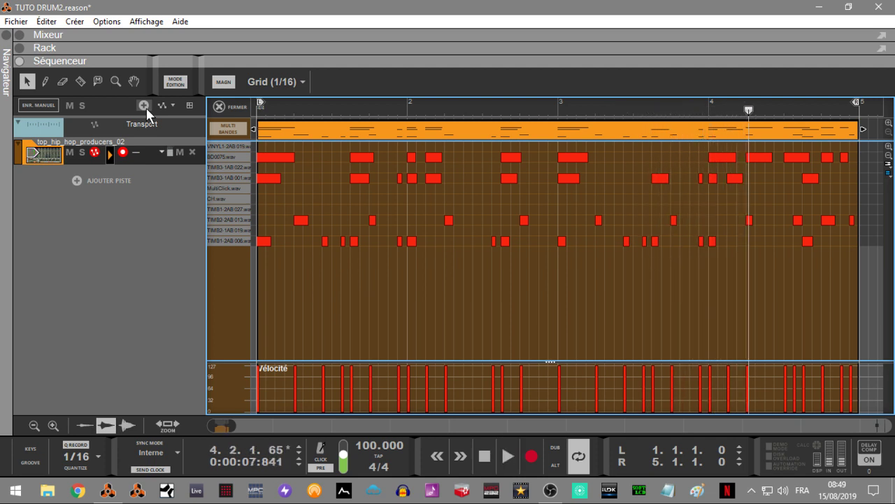
Step: Try overdubbing extra TIMB2-2AB 013.wav hits in bar 4 of the Redrum clip, and audition the result
key("ctrl+Return")
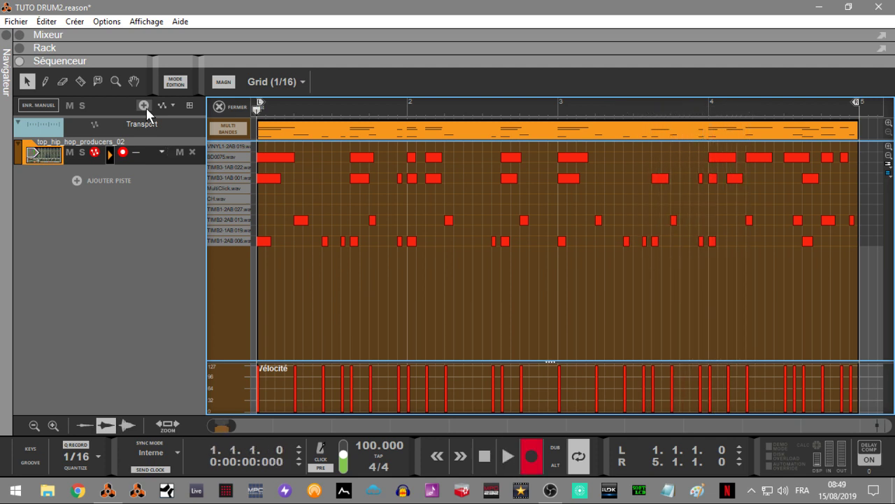
key("space")
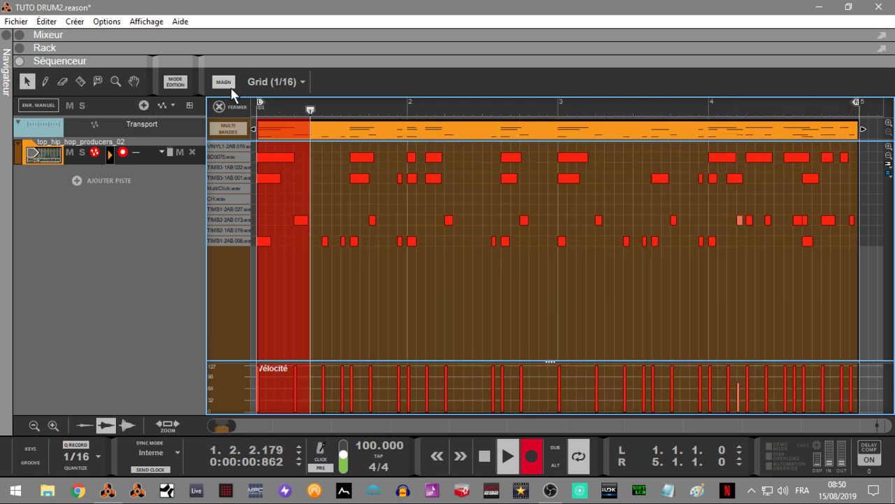
key("ctrl+Return")
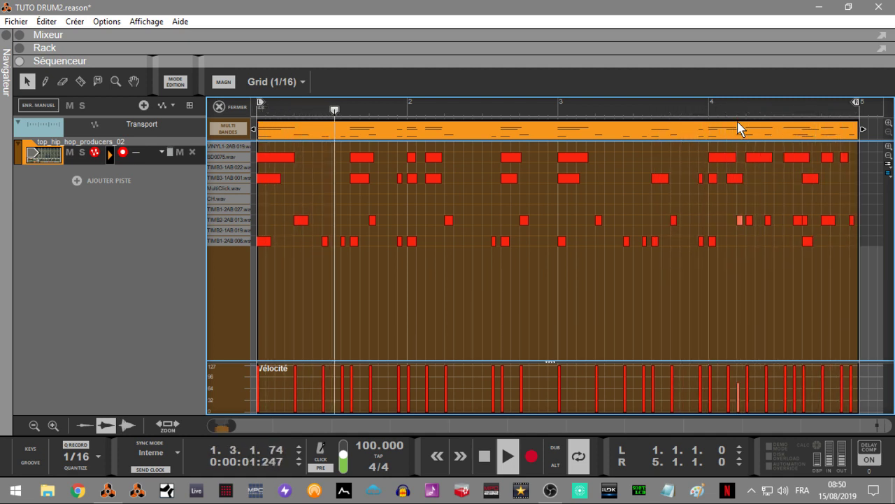
key("space")
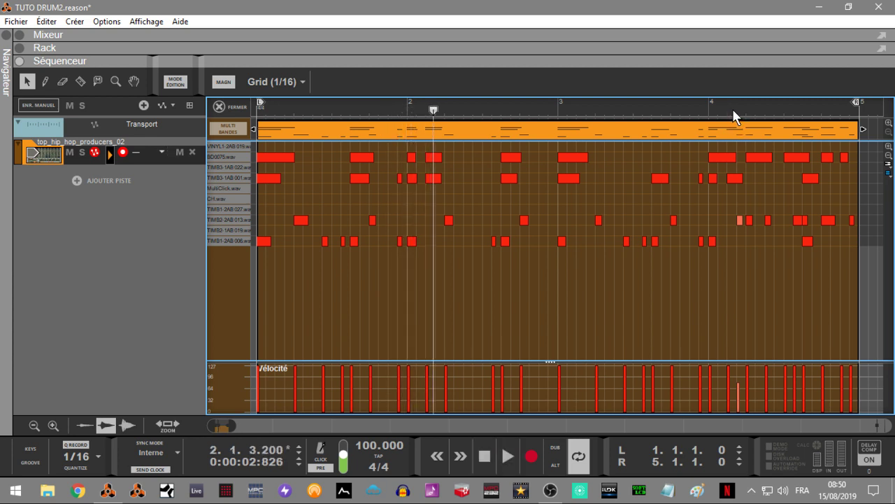
Step: Delete the surplus TIMB2-2AB 013.wav hits from bar 4, including those at 4.3.3 and 4.4.1, while auditioning the loop
key("space")
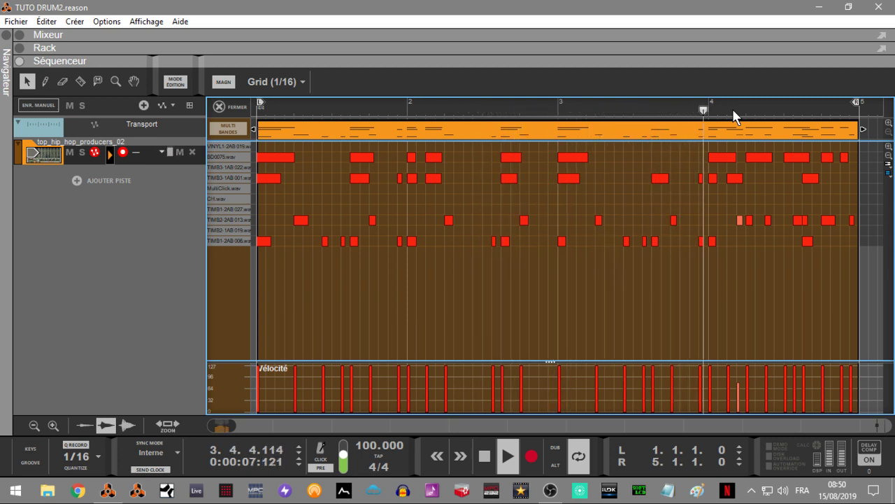
key("space")
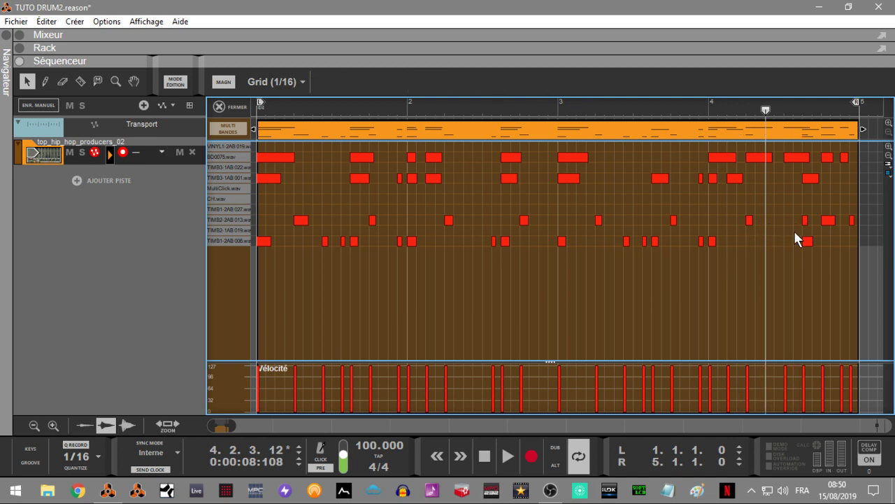
key("space")
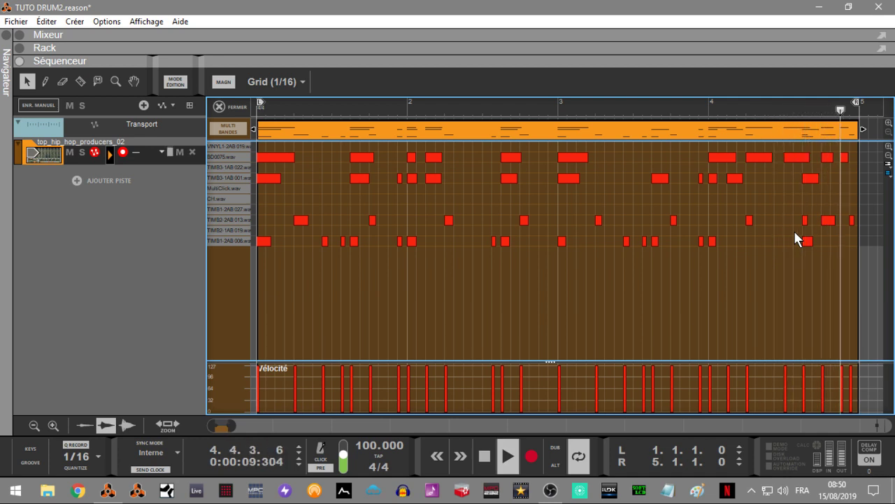
left_click(833, 222)
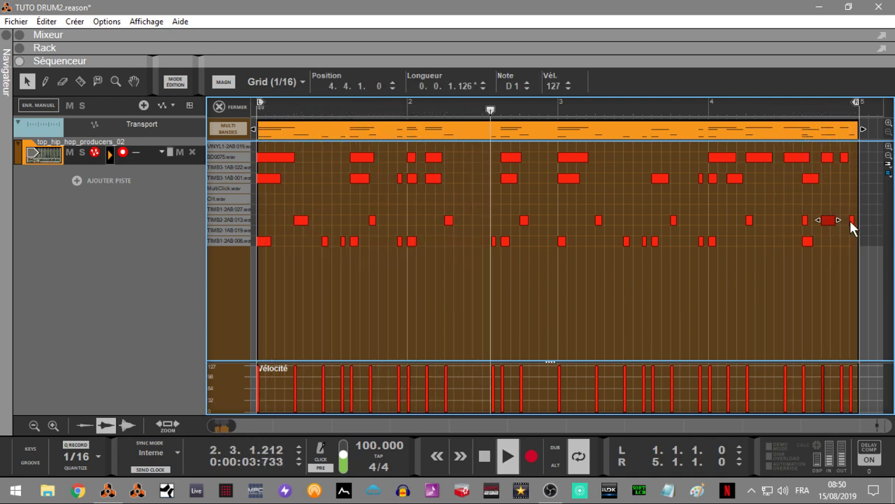
left_click(807, 219)
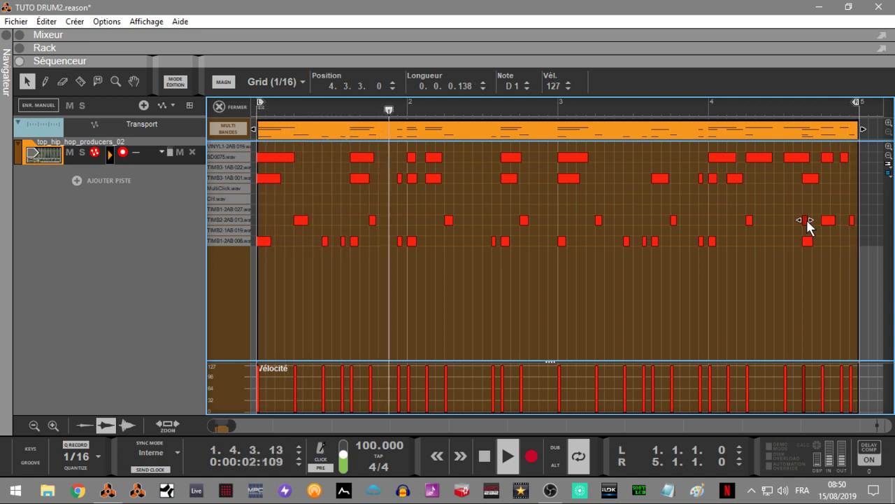
key("Delete")
left_click(834, 219)
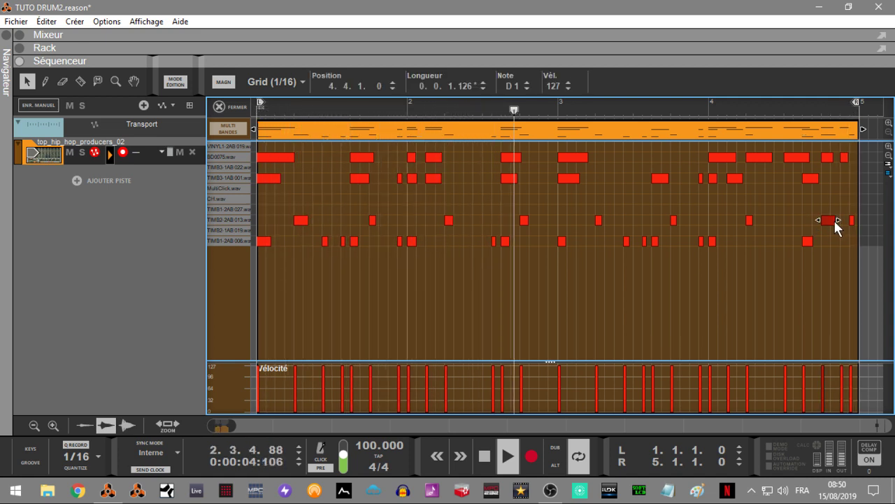
key("Delete")
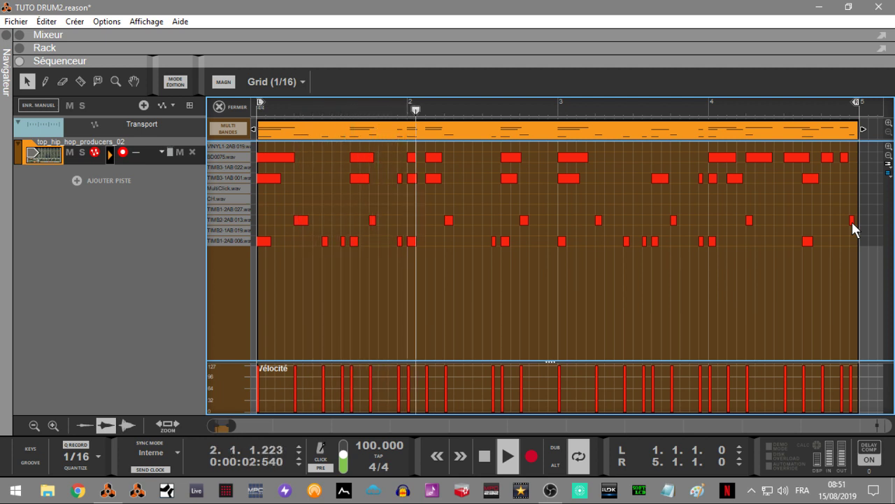
key("space")
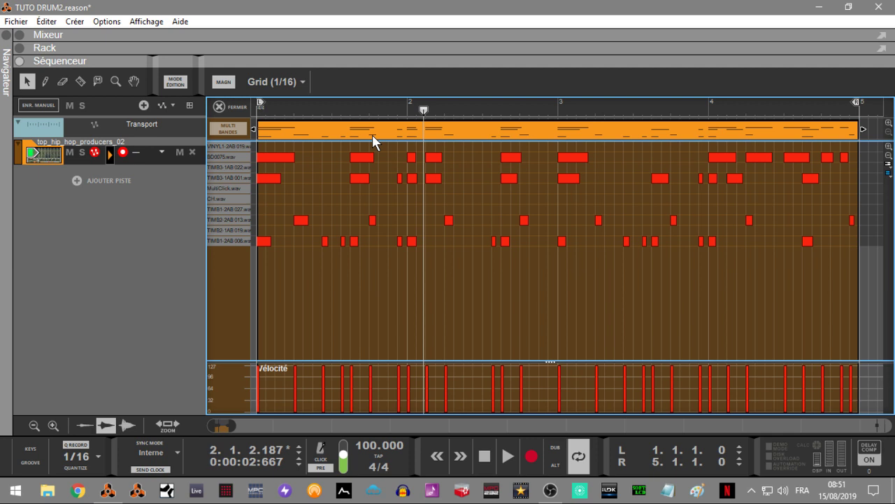
Step: Overdub TIMB1-2AB 027.wav hits on beats 2 and 4 of bars 1 and 3 and beat 2 of bars 2 and 4
key("Home")
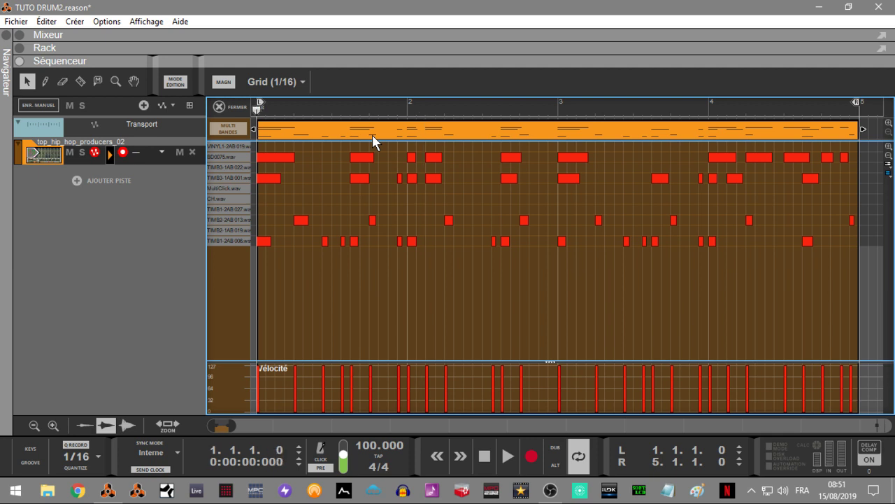
key("ctrl+Return")
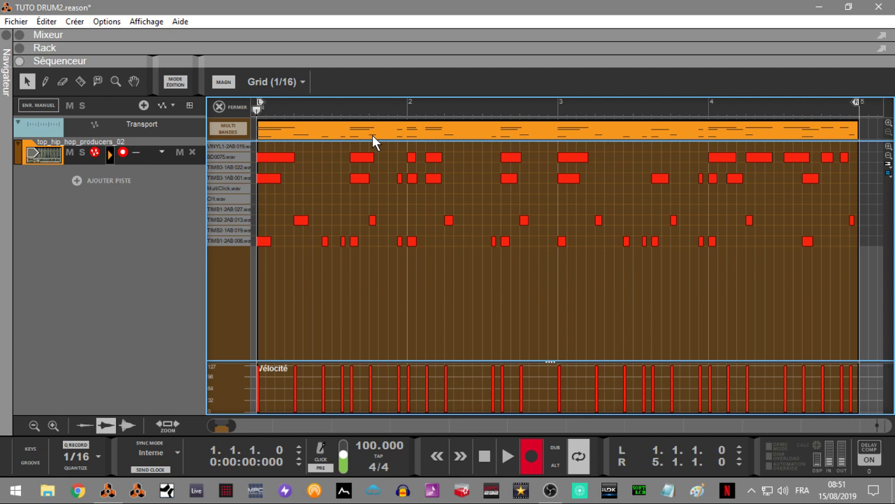
key("space")
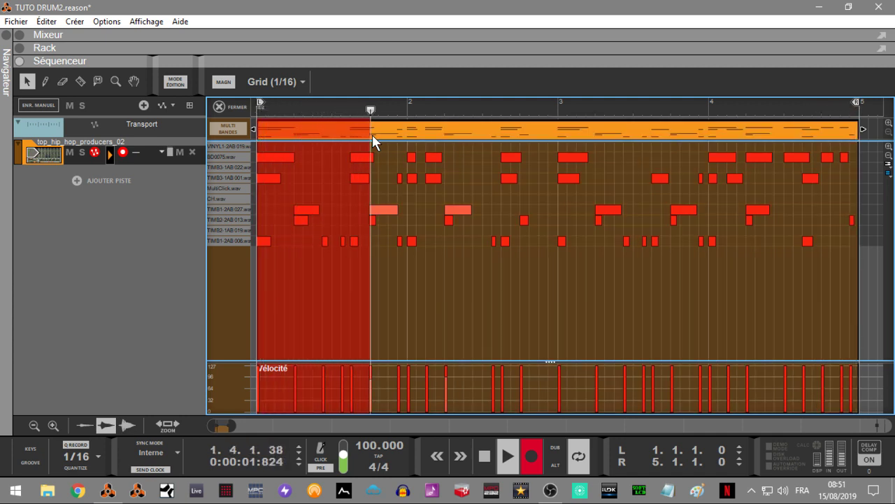
key("KP_Multiply")
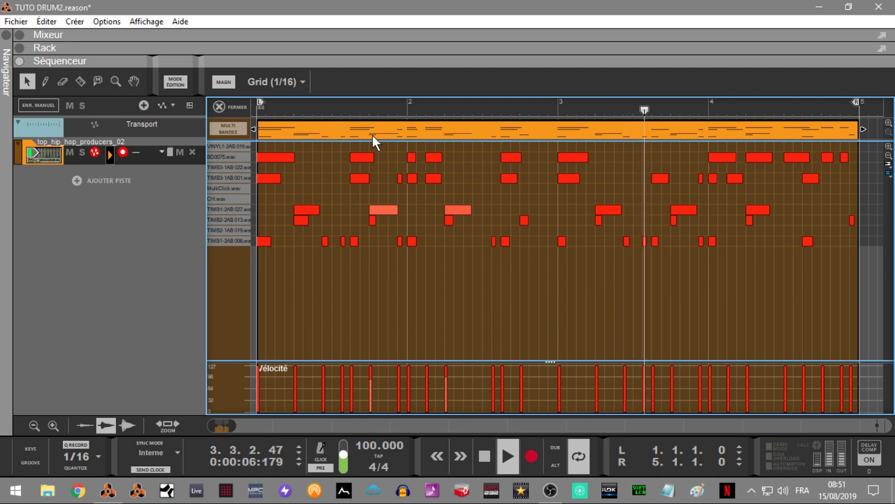
key("space")
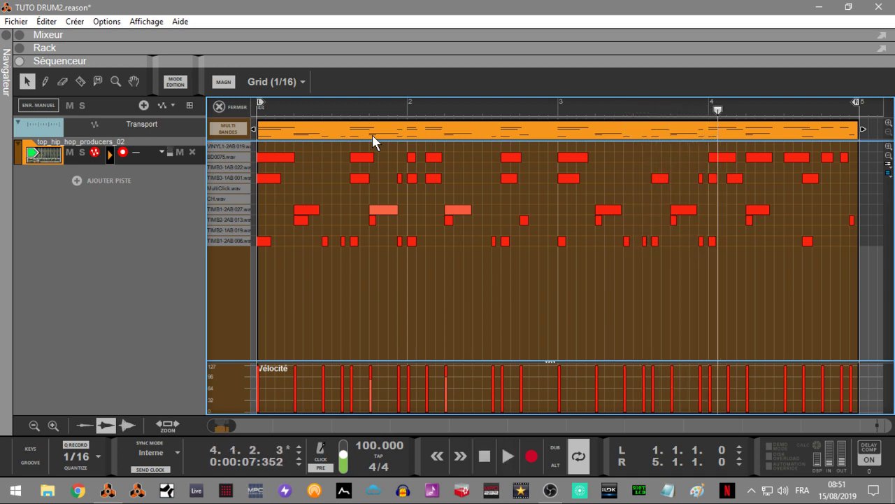
Step: Close the Redrum clip editor, reopen the rack, and run an overdub recording pass from bar 1, playing the loop back
left_click(219, 108)
left_click(19, 47)
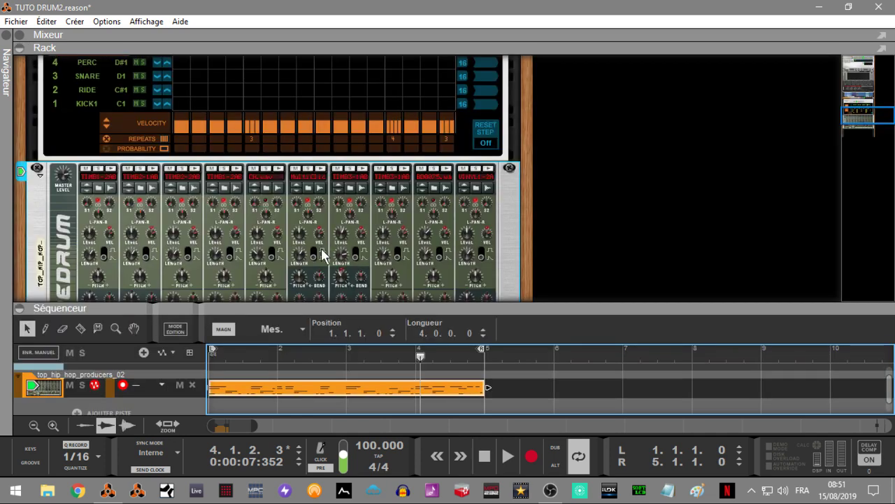
left_click(300, 234)
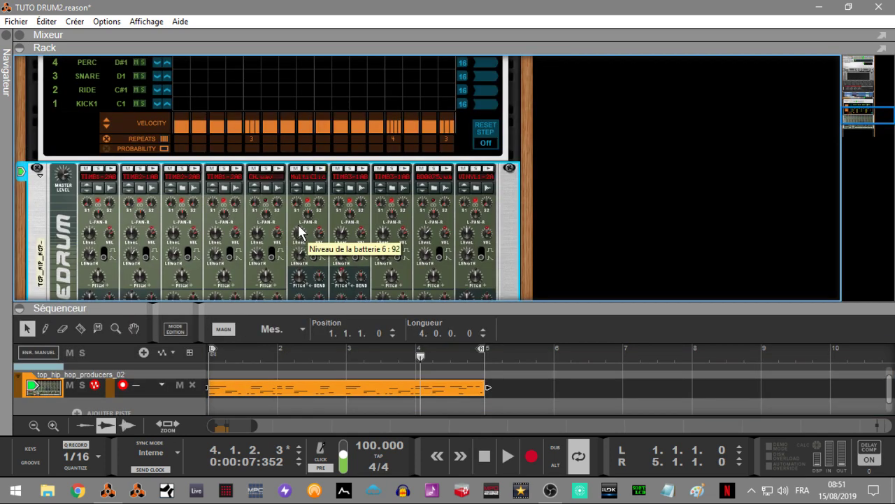
key("KP_0")
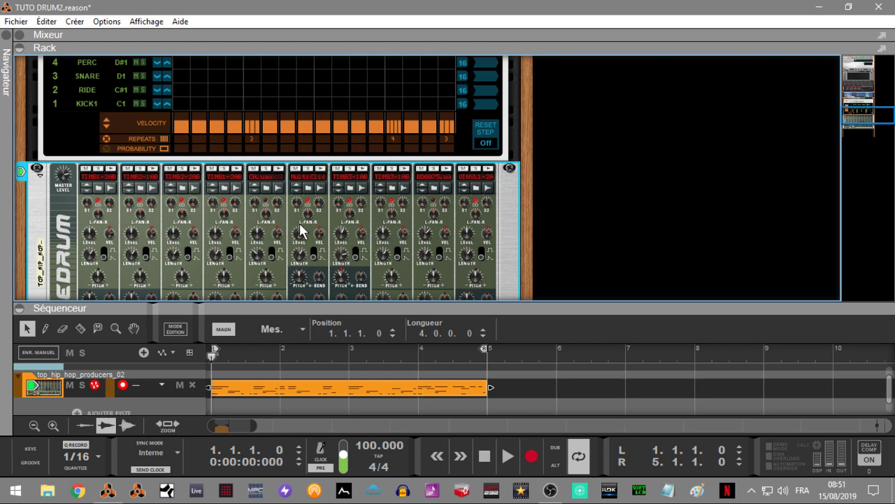
key("KP_Multiply")
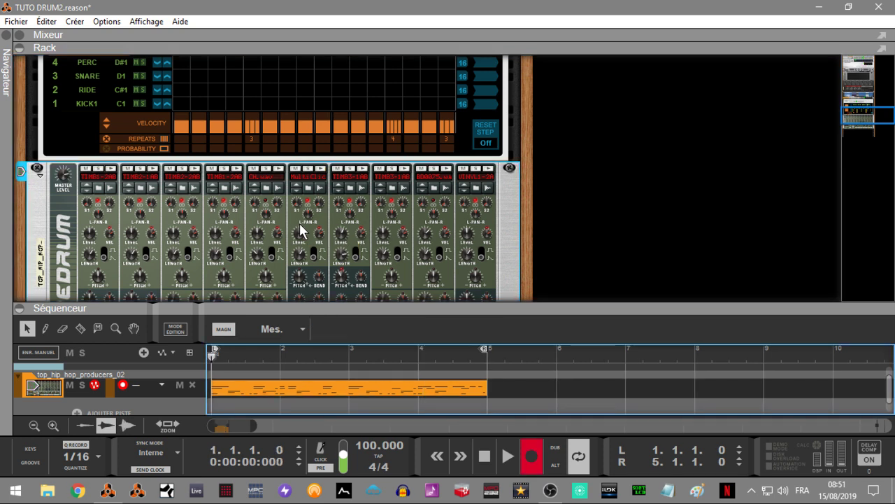
key("space")
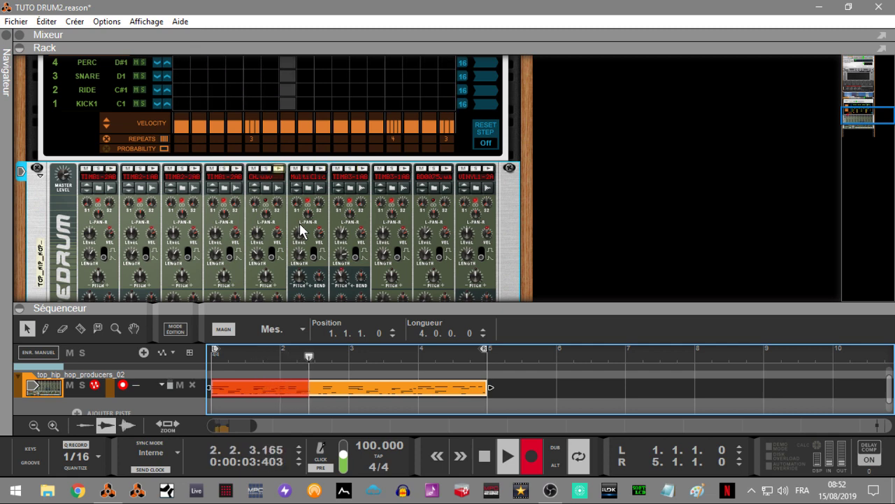
key("KP_Multiply")
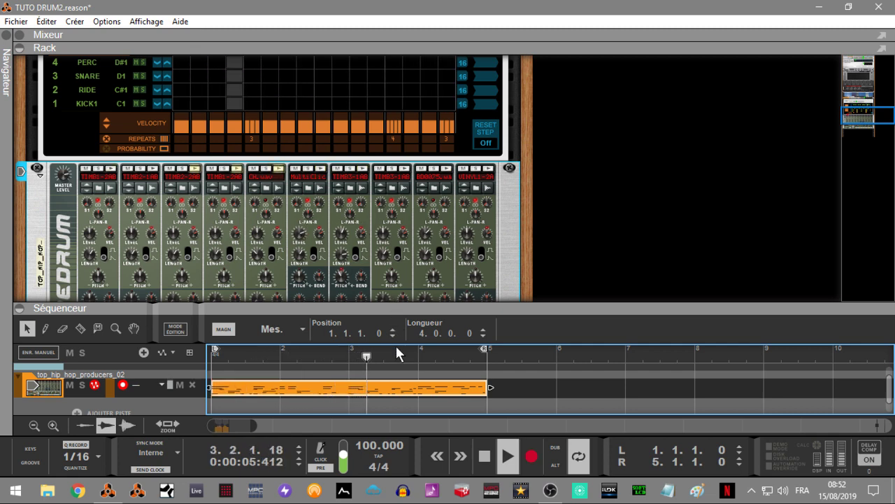
key("space")
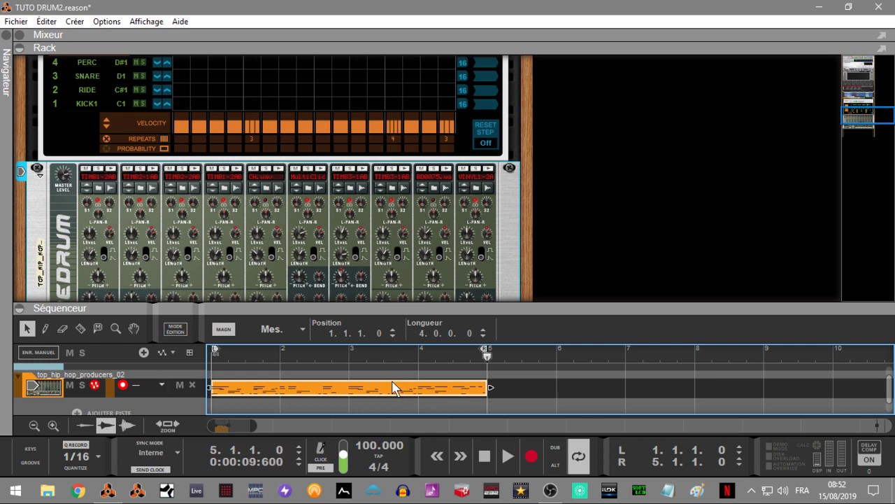
Step: Duplicate the four-bar Redrum clip into bars 5–8 and fill all 16 HH steps of Drum Sequencer pattern 2, playing the loop
key("ctrl+d")
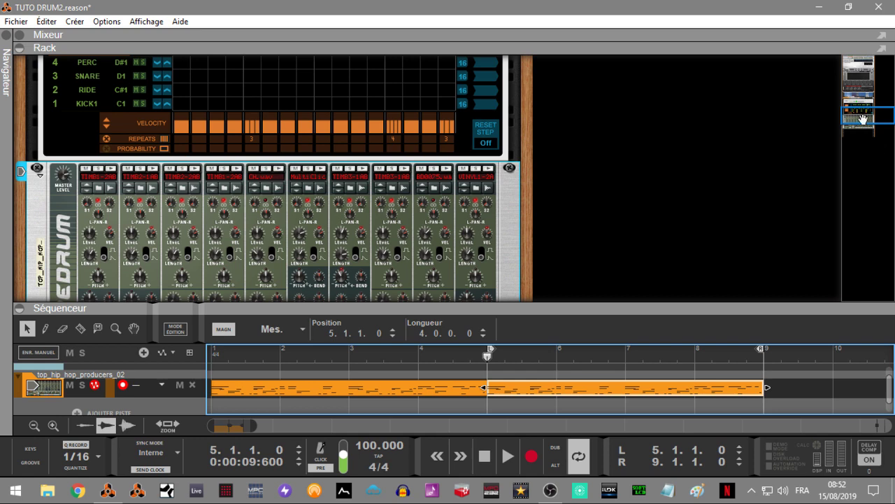
mouse_move(863, 119)
left_mouse_down()
mouse_move(862, 96)
mouse_move(863, 107)
left_mouse_up()
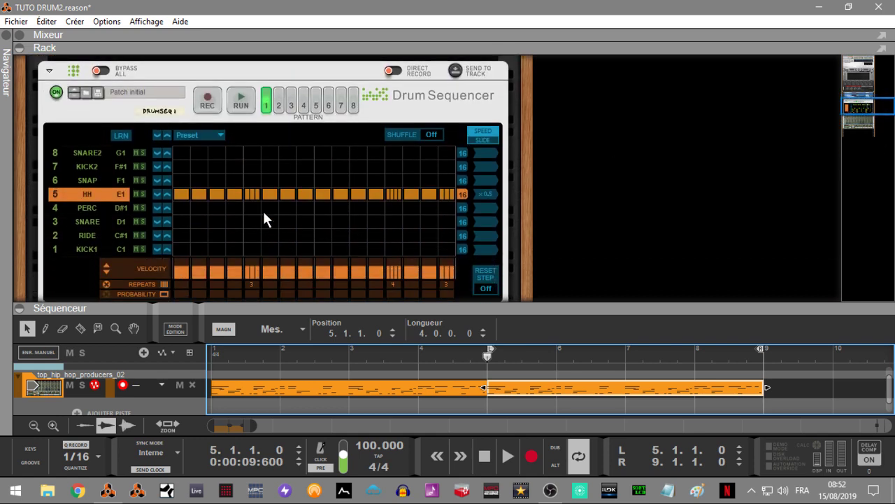
left_click(279, 105)
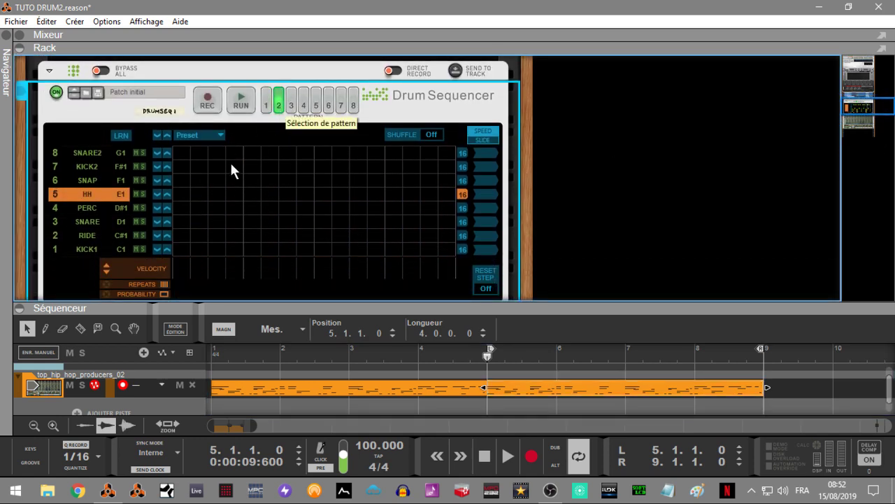
left_click_drag(184, 196, 444, 189)
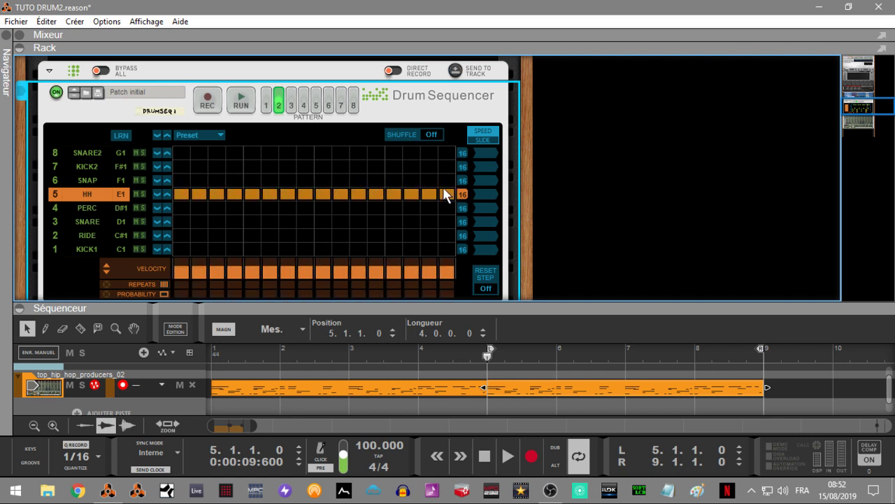
key("space")
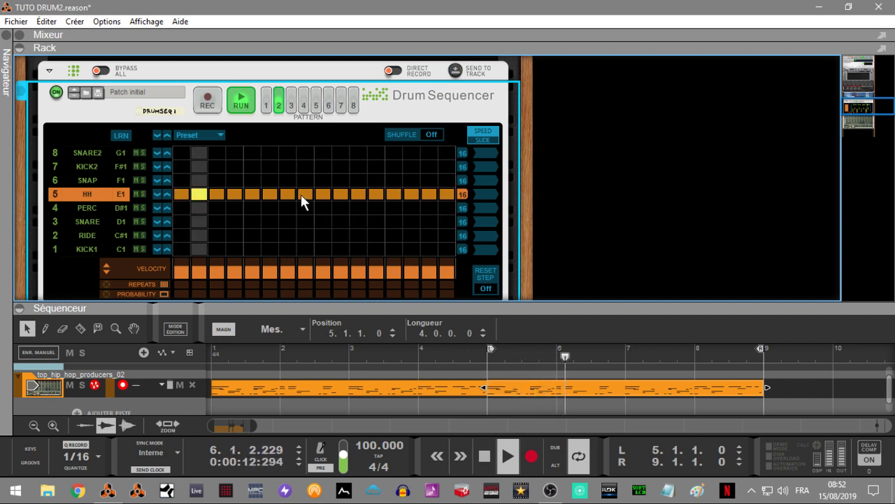
left_click(255, 207)
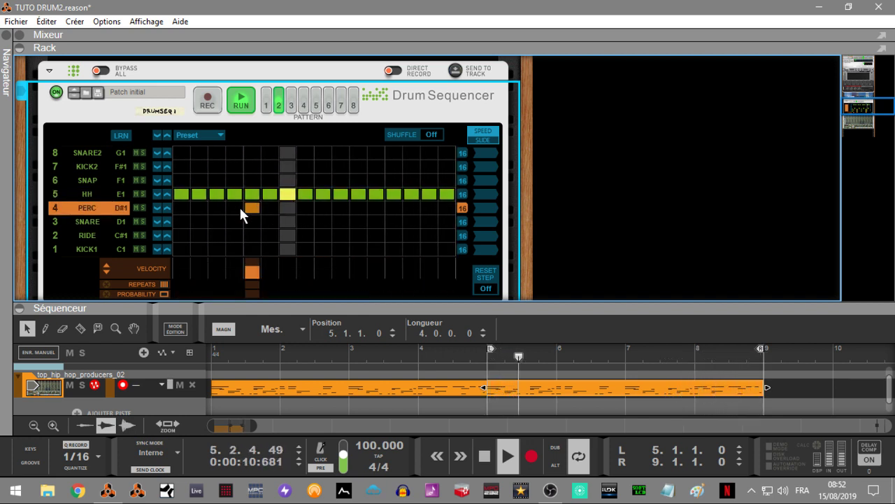
left_click(249, 207)
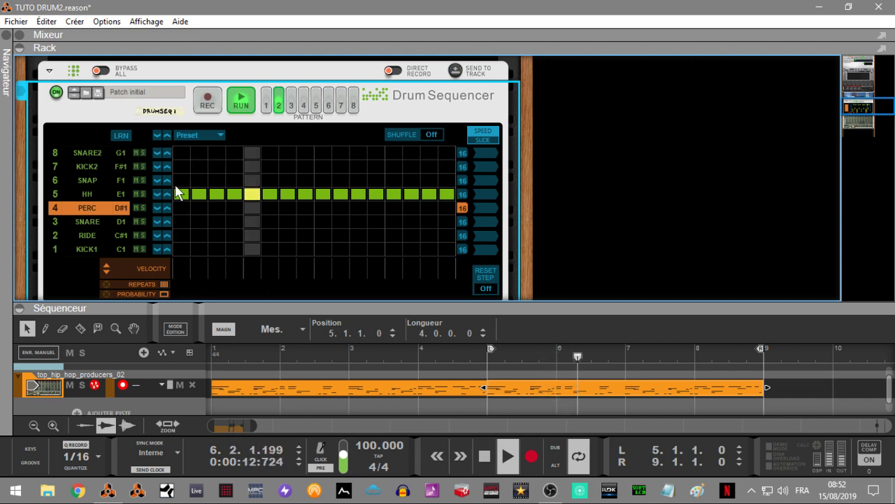
left_click(92, 193)
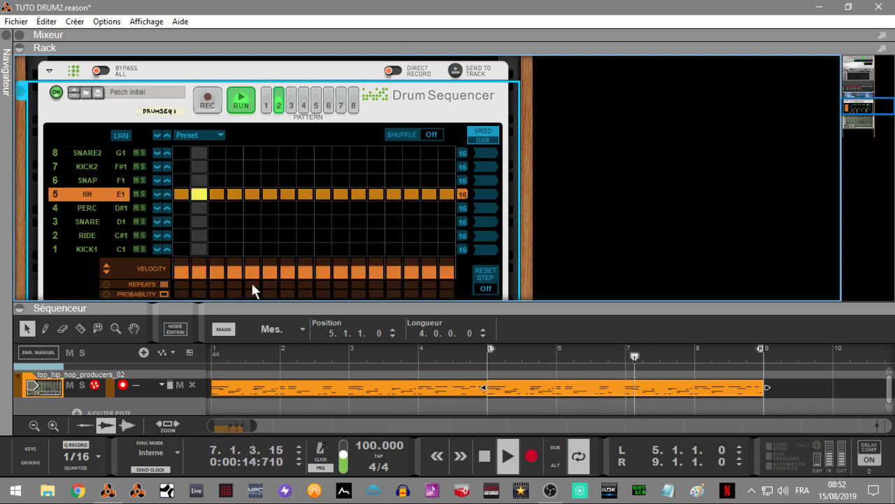
Step: In pattern 2, set HH step 5 to 4 repeats and the HH lane speed to x 0.5
mouse_move(253, 283)
left_mouse_down()
mouse_move(254, 254)
mouse_move(257, 288)
left_mouse_up()
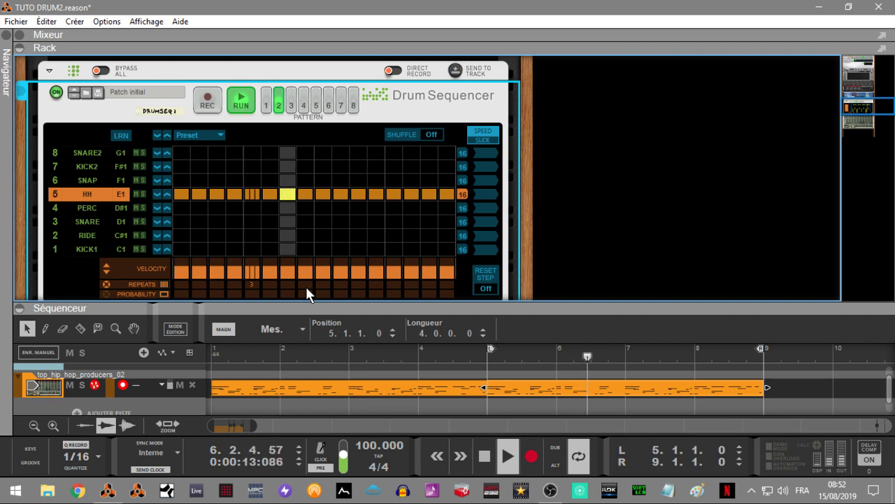
left_click_drag(252, 285, 256, 278)
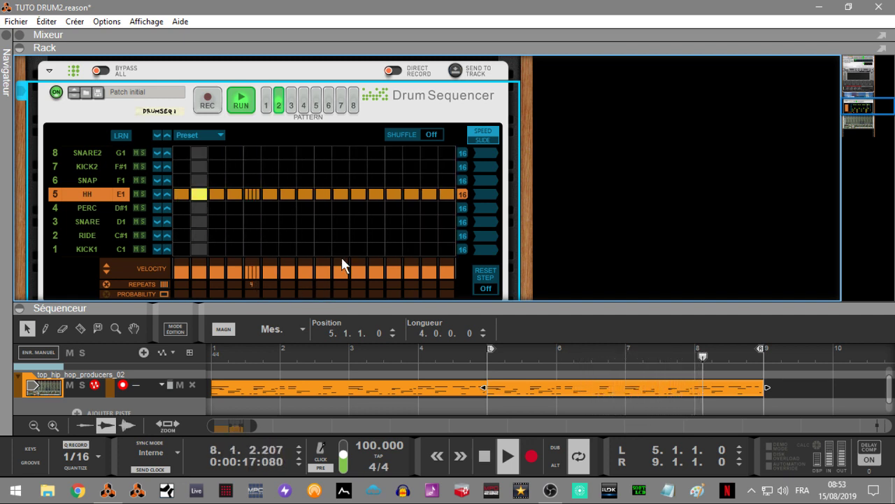
left_click(483, 196)
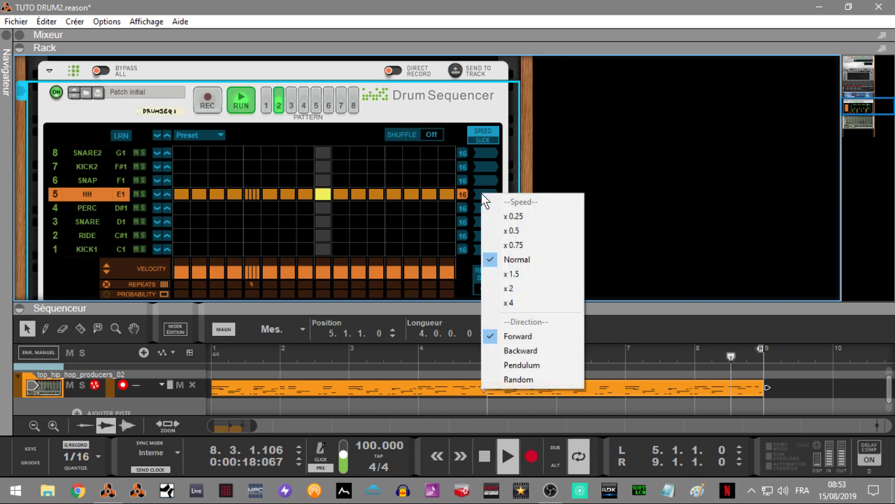
left_click(511, 230)
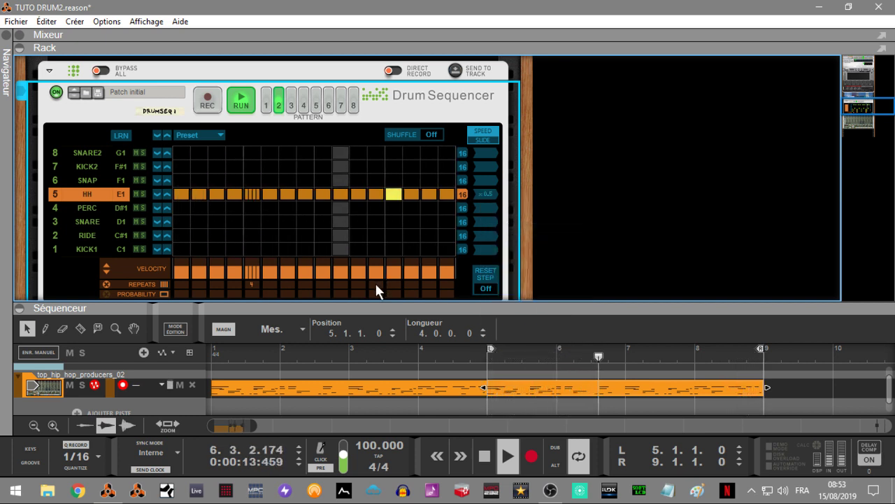
Step: Set 3 repeats on HH steps 11, 13 and 15 of pattern 2, with none on step 10, while auditioning the loop
left_click_drag(339, 285, 348, 268)
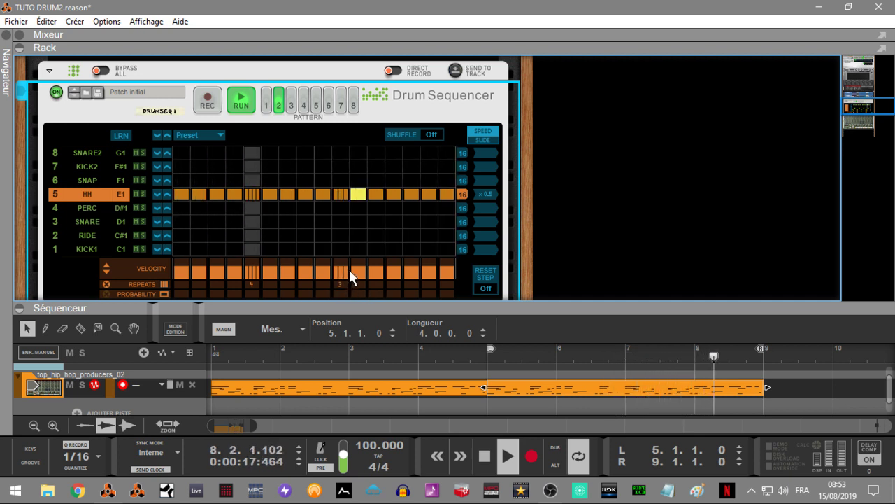
left_click_drag(346, 281, 347, 272)
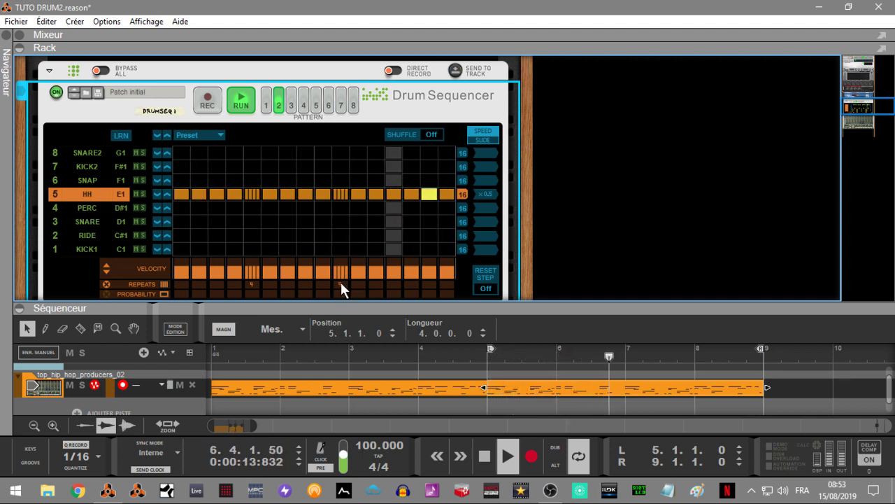
left_click_drag(341, 282, 362, 266)
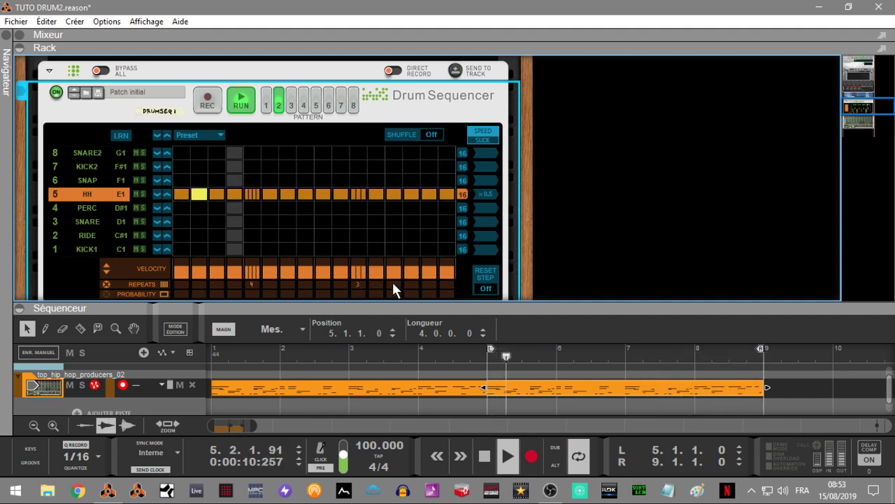
left_click_drag(393, 282, 400, 274)
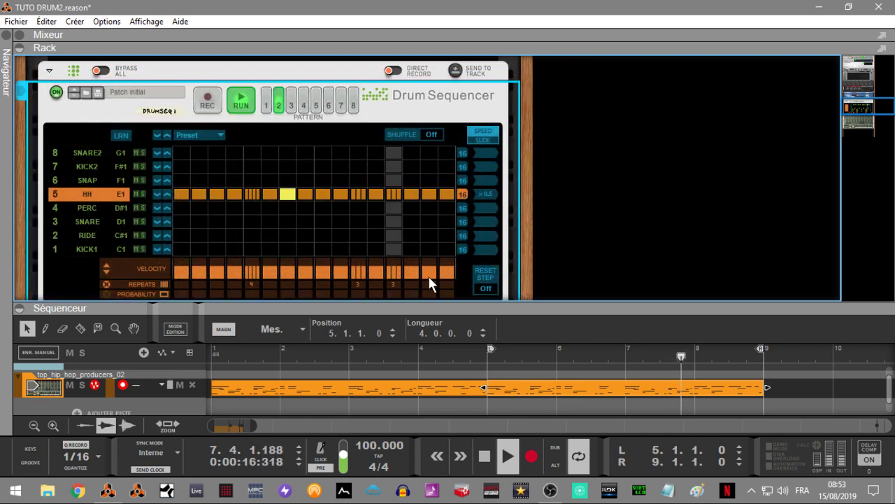
left_click_drag(432, 283, 433, 268)
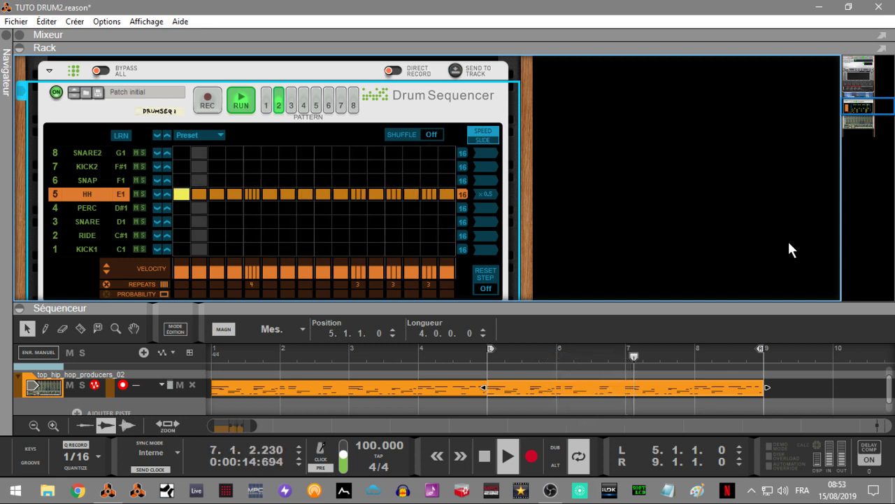
key("space")
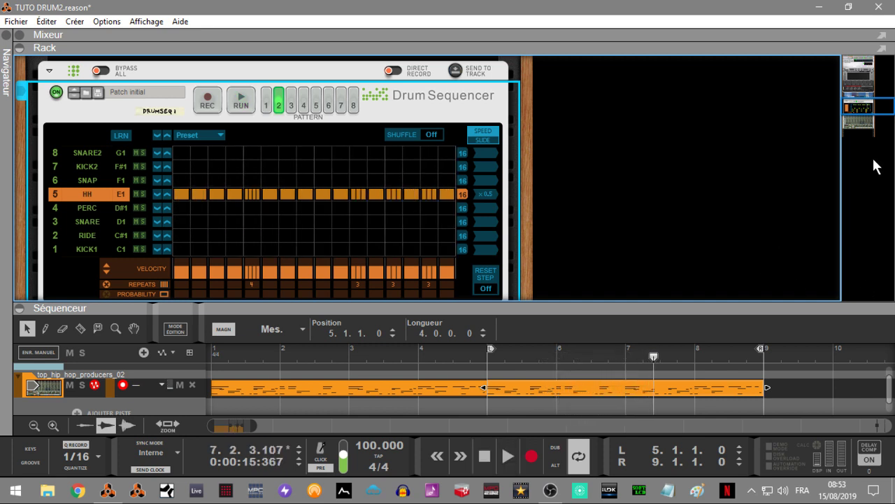
Step: Create a pattern selection automation lane for the Drum Sequencer and move the loop's start to bar 1
scroll(852, 107, "down", 2)
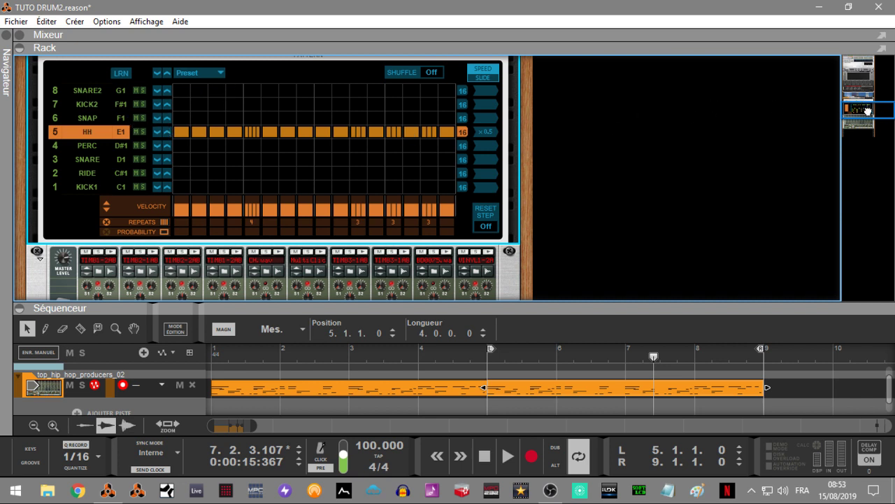
left_click_drag(868, 111, 866, 105)
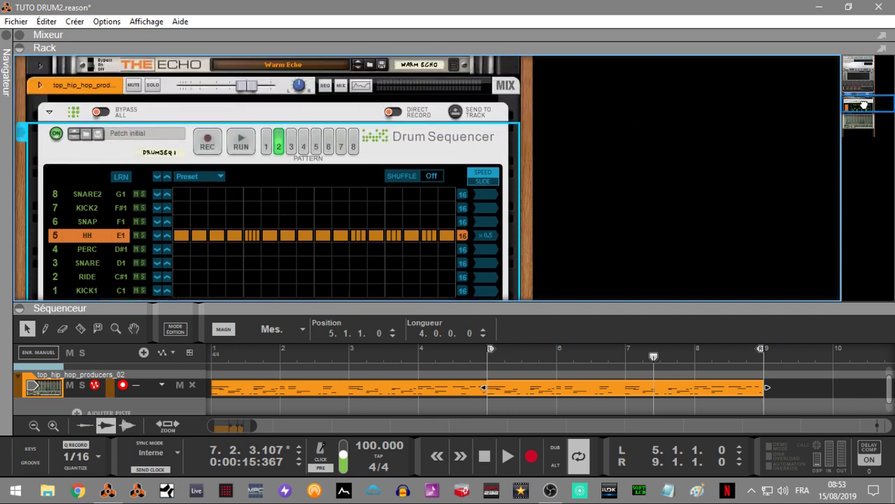
right_click(270, 155)
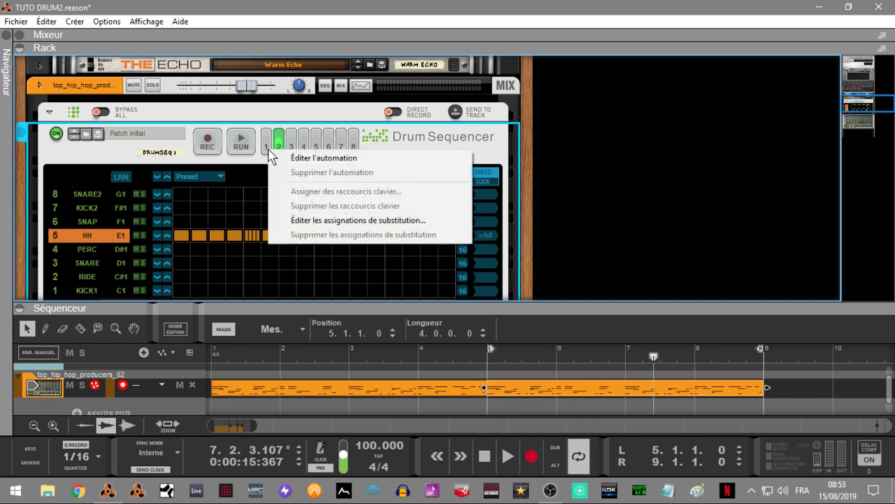
left_click(313, 161)
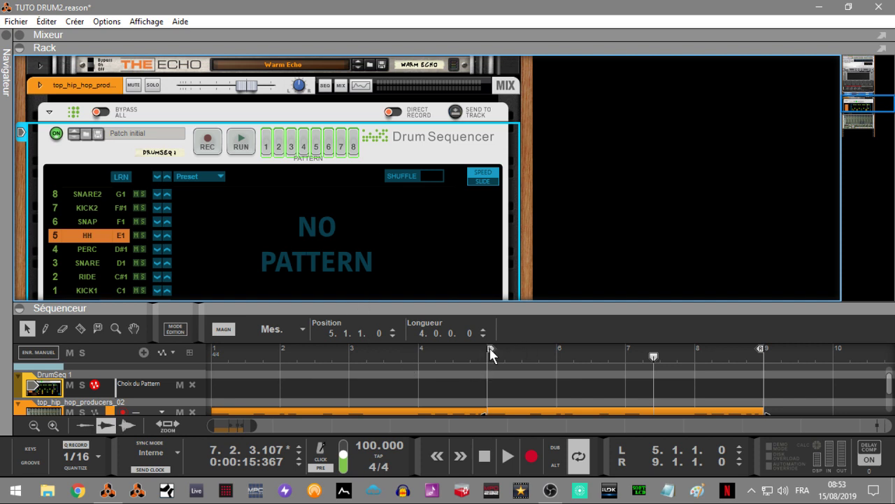
left_click_drag(491, 350, 266, 364)
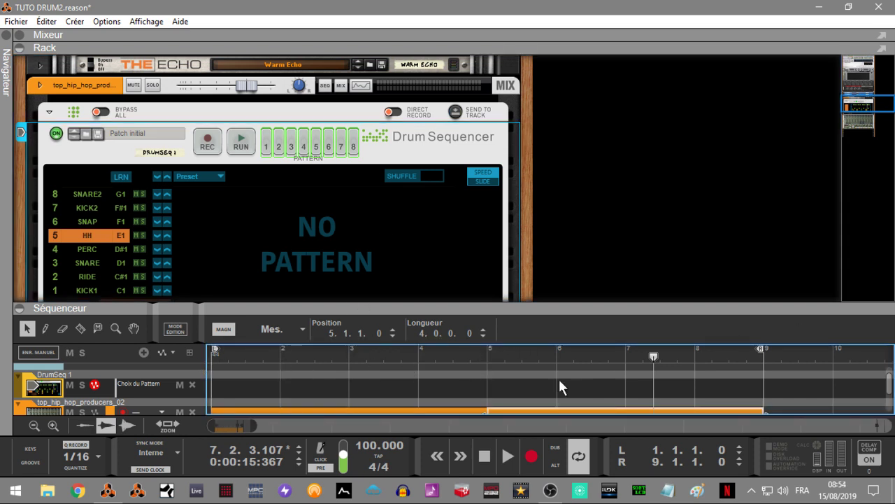
Step: Draw pattern automation clips on the DrumSeq 1 lane, with pattern 1 over bars 1–4 and pattern 2 over bars 5–8
left_click_drag(241, 386, 428, 394)
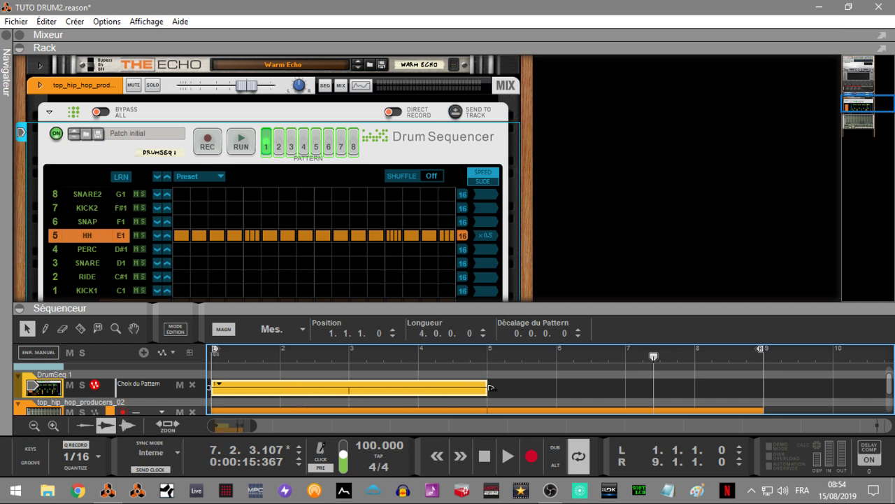
mouse_move(502, 390)
left_mouse_down()
mouse_move(584, 381)
mouse_move(694, 387)
mouse_move(748, 372)
left_mouse_up()
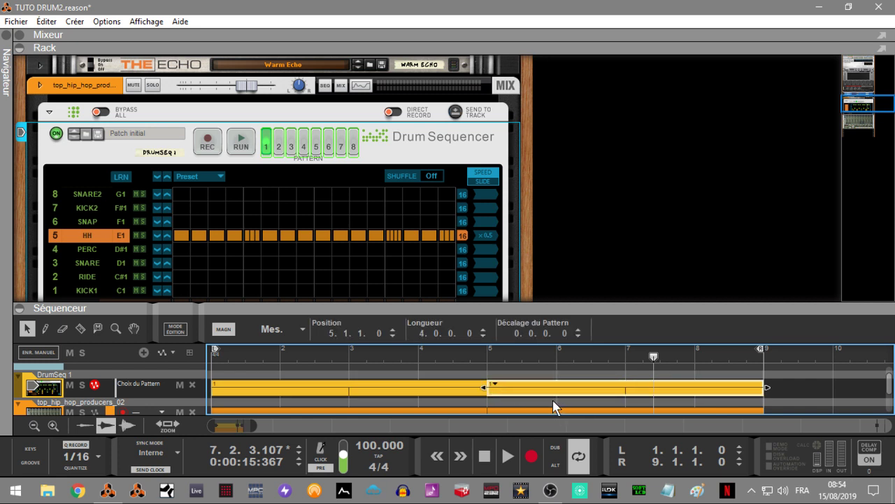
left_click(494, 385)
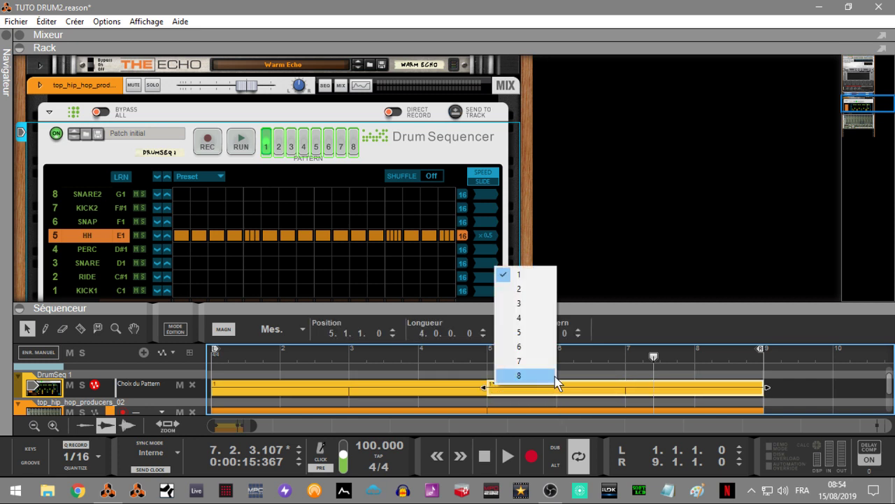
left_click(543, 290)
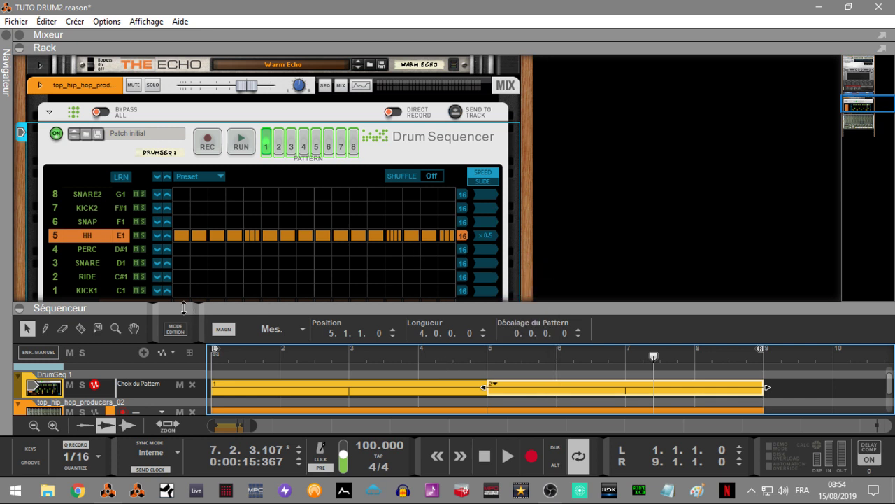
Step: Split the DrumSeq 1 pattern automation clips at bars 3 and 7, and assign pattern 2 to the bar 3 clip
left_click(81, 329)
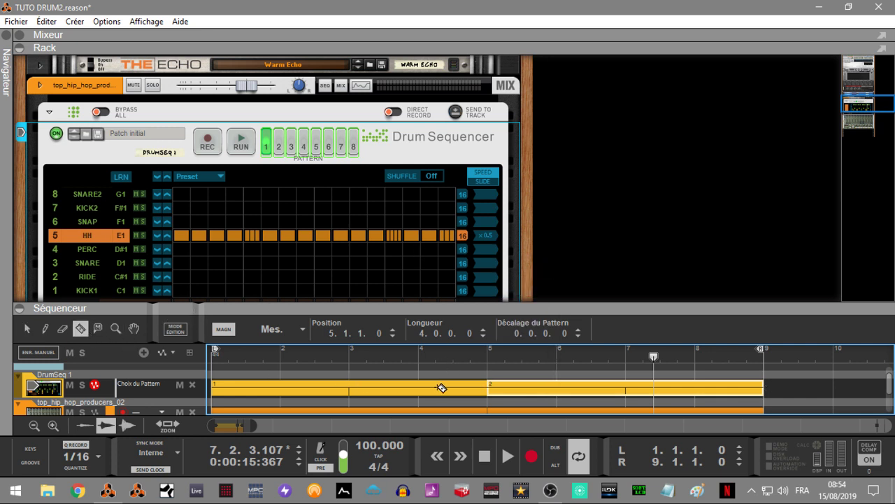
left_click(356, 387)
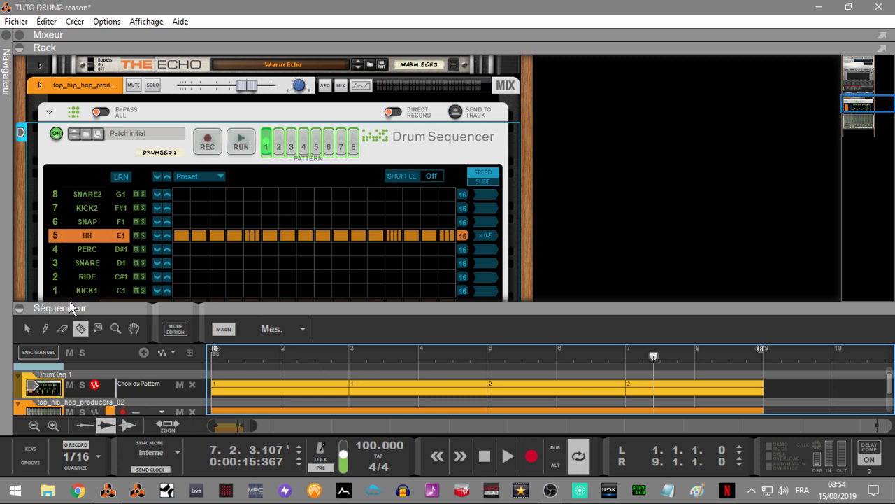
left_click(356, 388)
left_click(356, 384)
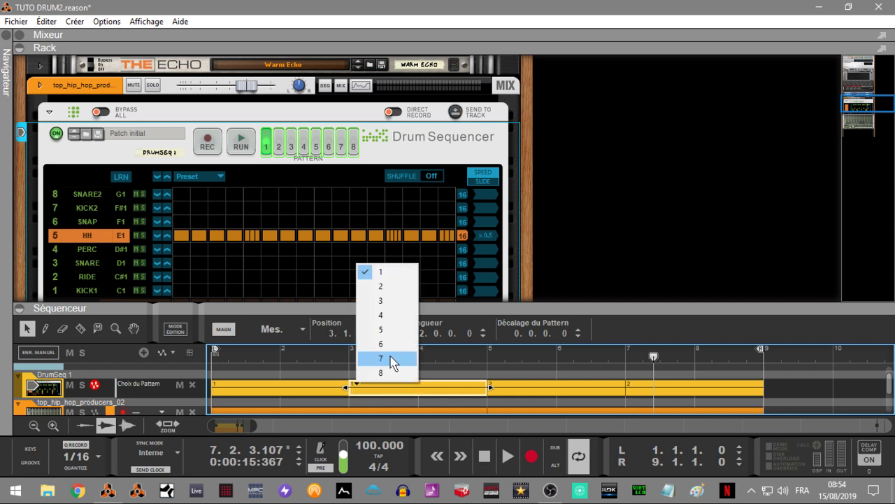
left_click(387, 287)
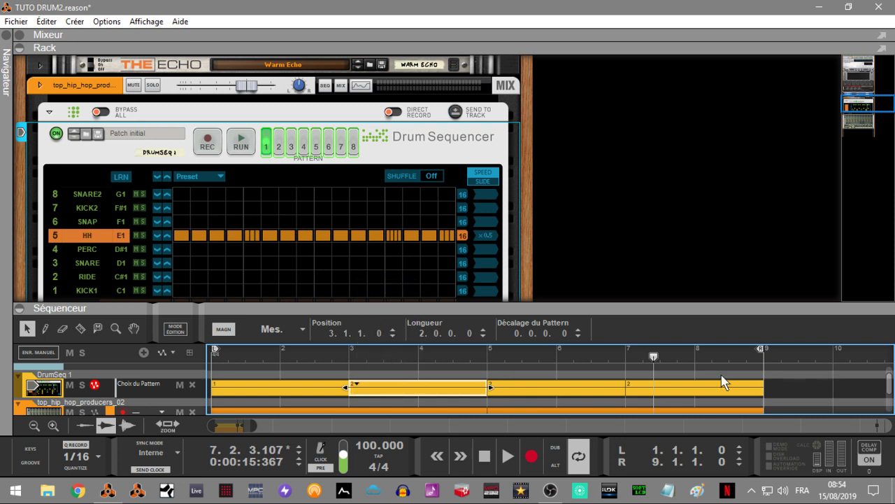
Step: Assign pattern 1 to the automation clip over bars 7–8 and play the loop from its start
left_click(632, 390)
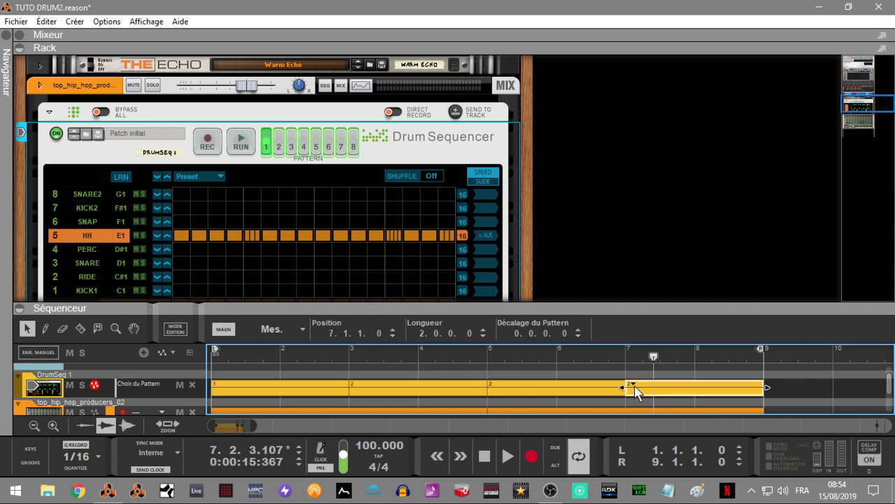
left_click(635, 387)
left_click(658, 275)
key("KP_0")
key("space")
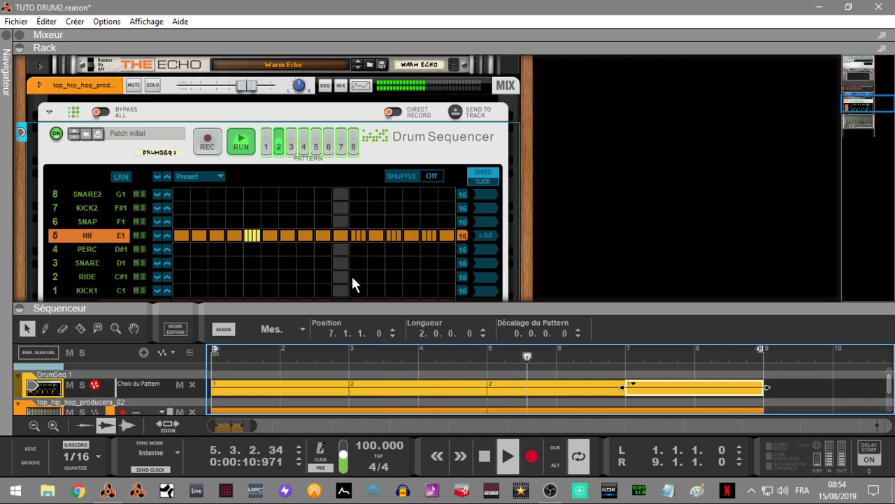
Step: Solo Redrum channel 5, raise its level slightly during playback, and take it out of solo
left_click(20, 309)
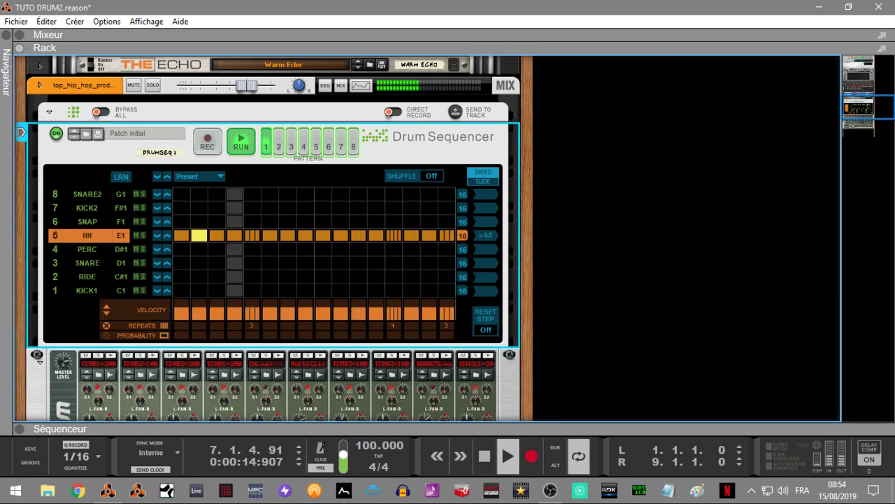
left_click(855, 121)
left_click_drag(855, 122, 855, 123)
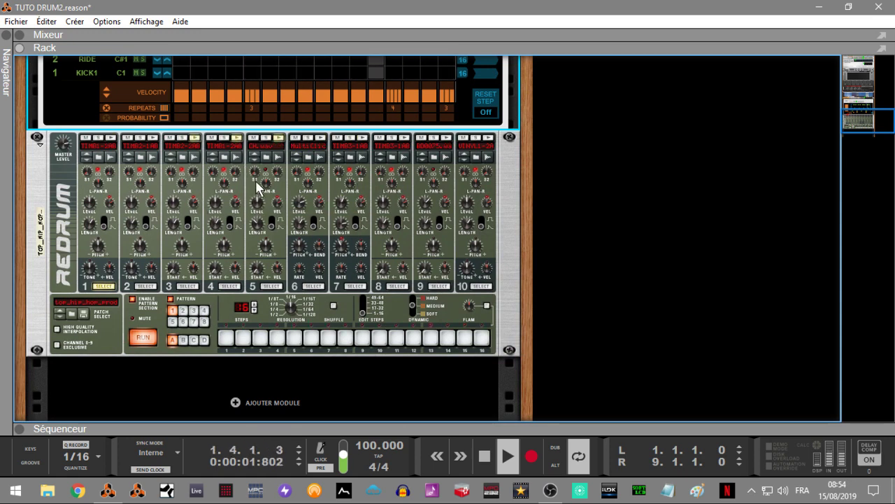
left_click(265, 138)
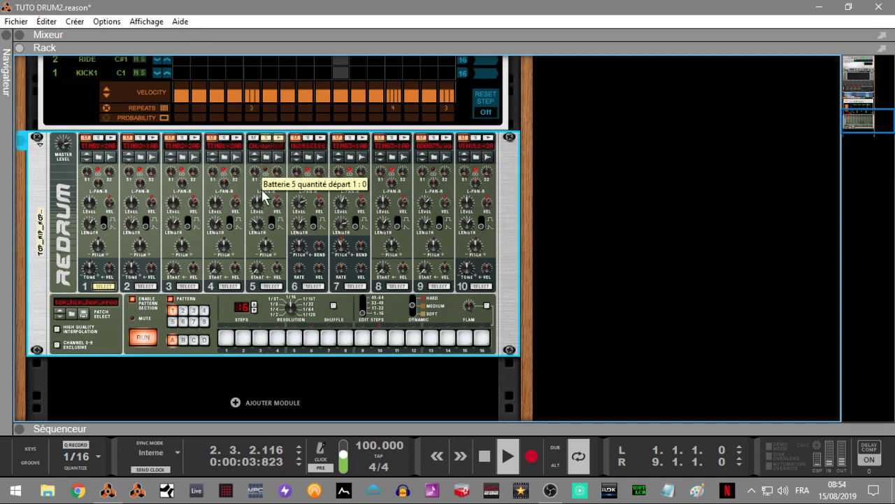
left_click_drag(256, 209, 252, 202)
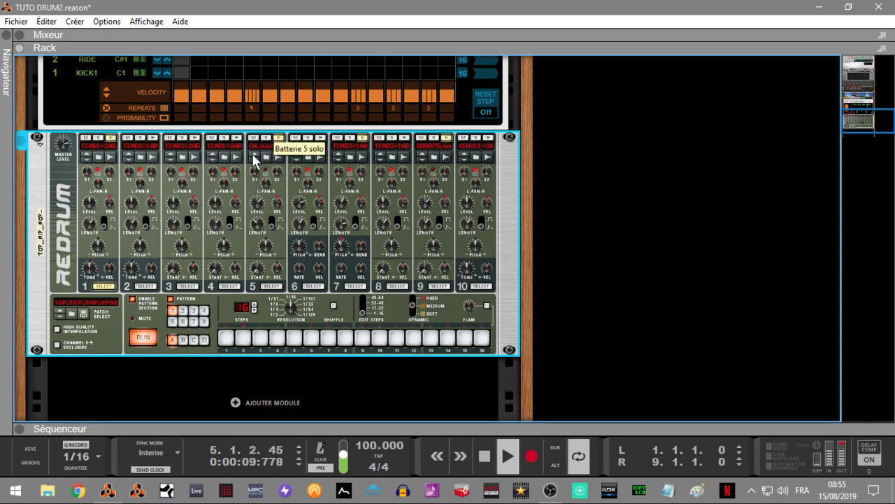
left_click(267, 139)
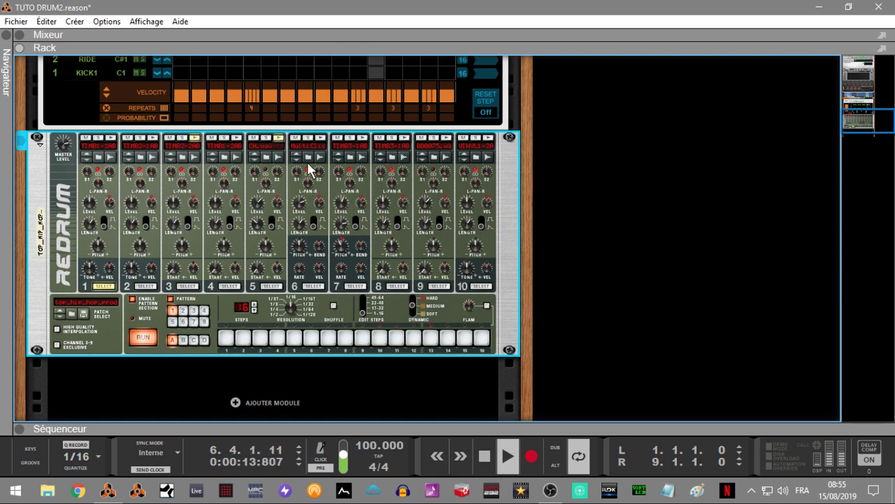
Step: Audition Redrum channel 6 in solo, unsolo it, and lower the level of channel 3 to 46
left_click(308, 138)
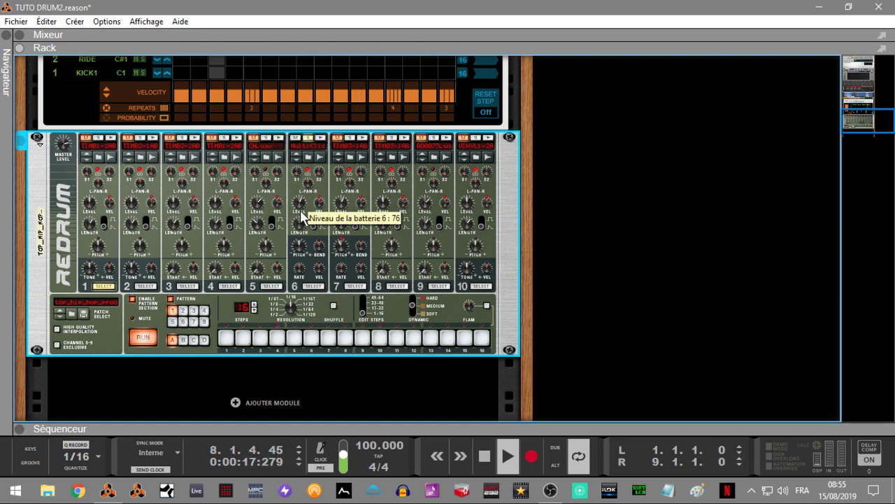
left_click(308, 138)
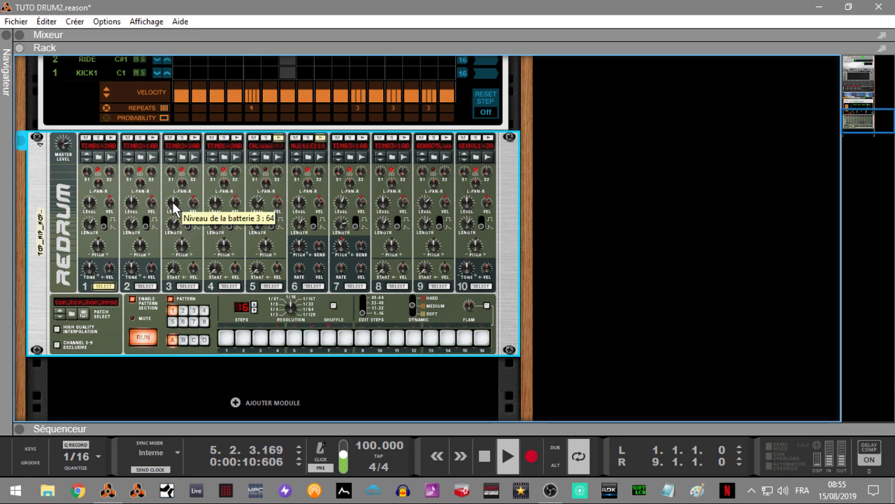
left_click_drag(174, 202, 172, 213)
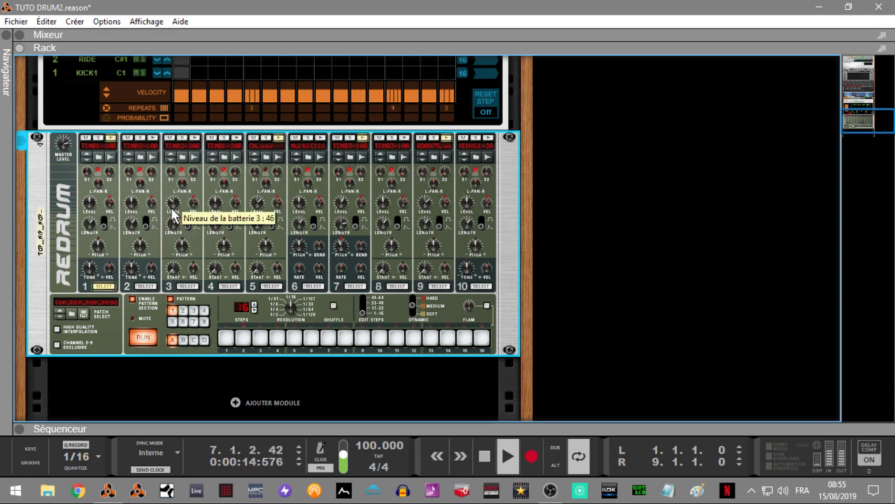
Step: Move the loop's start to bar 5 in the sequencer and open the Redrum note clip over bars 5–8 for editing
left_click(23, 428)
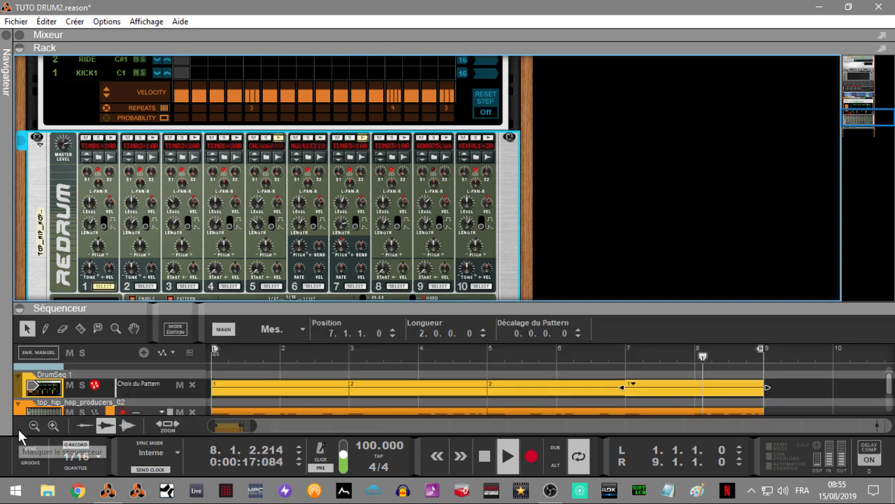
left_click(23, 52)
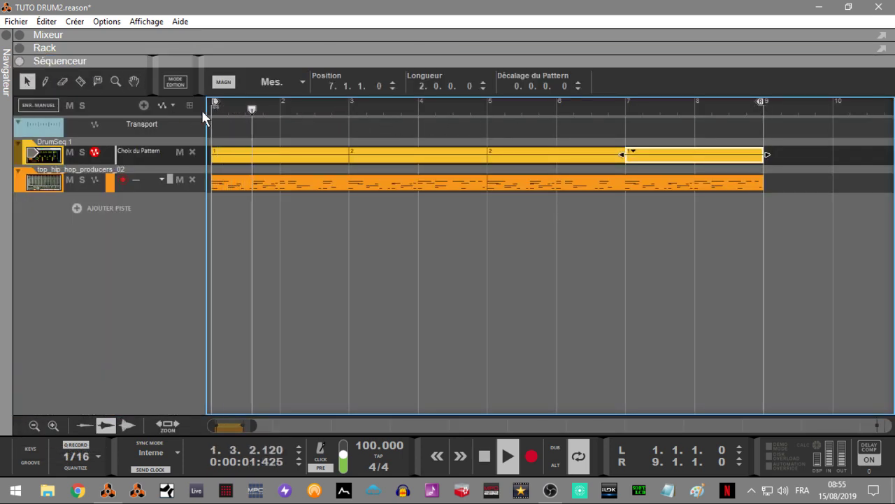
left_click_drag(217, 102, 485, 102)
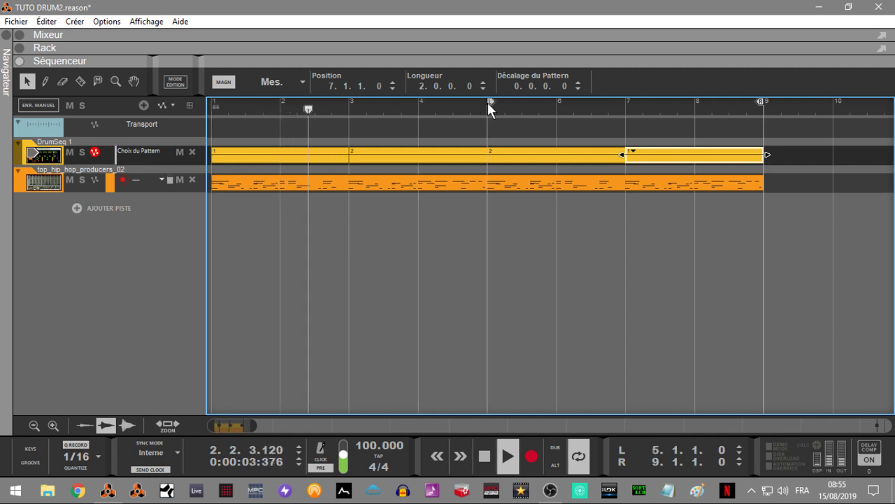
double_click(548, 184)
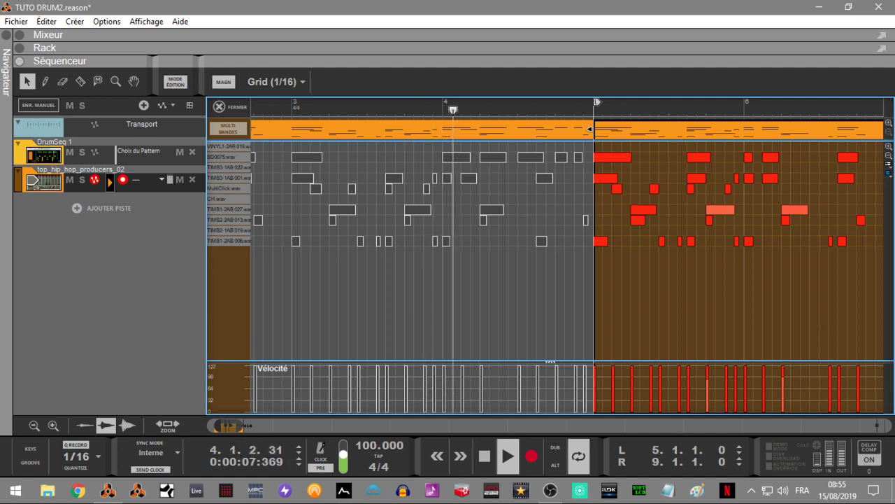
Step: Overdub extra TIMB2-2AB 013 hits into the Redrum clip over bars 5–8
left_click_drag(246, 425, 227, 424)
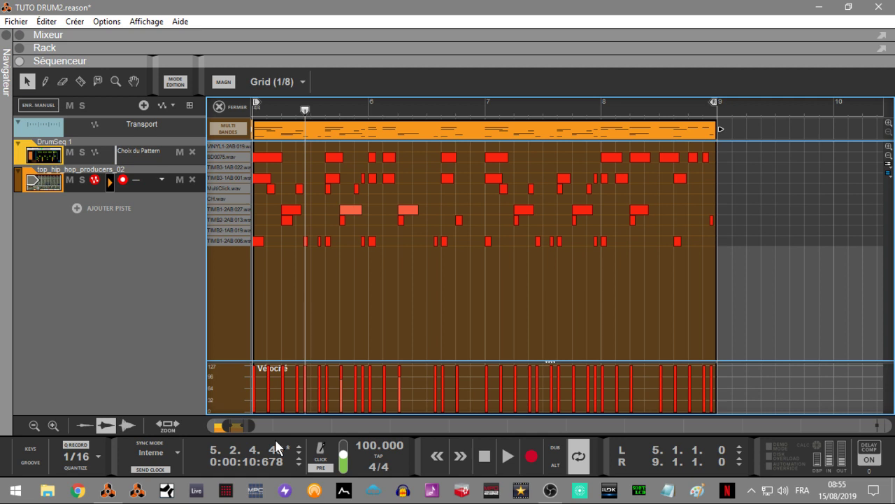
key("KP_0")
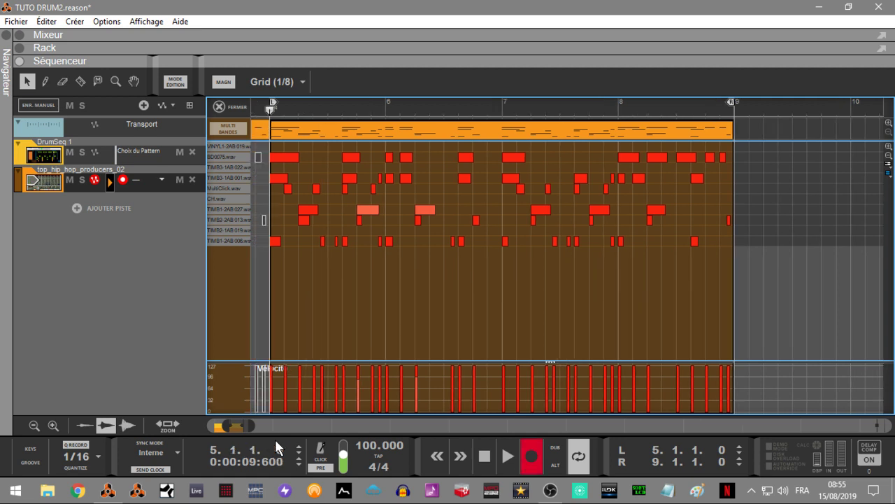
key("space")
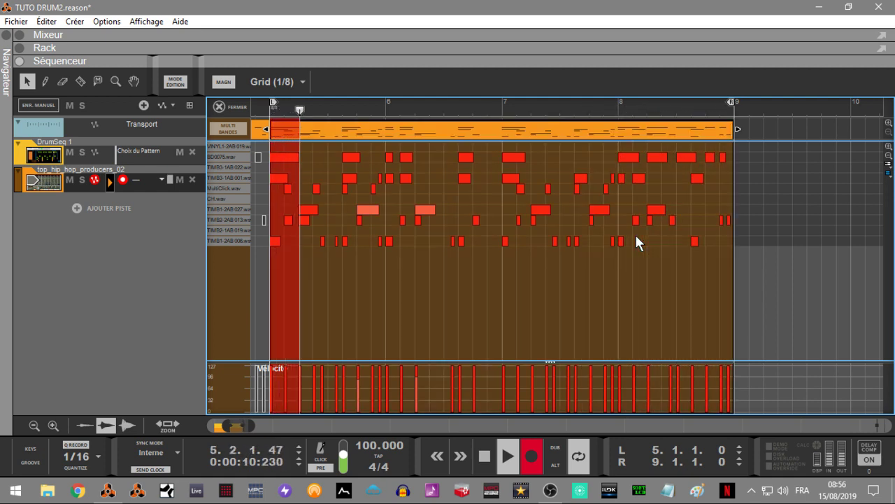
key("space")
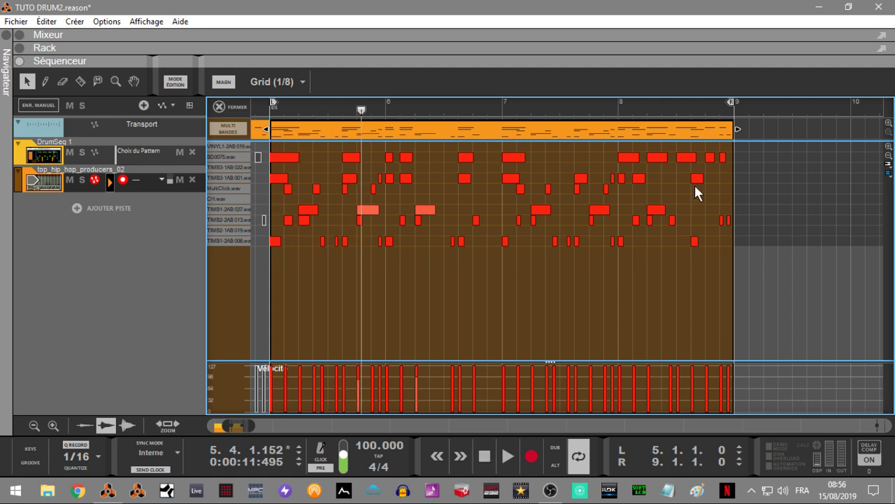
Step: Delete the four G#1 hits that follow the first one in bar 8, and play back the loop
left_click(635, 155)
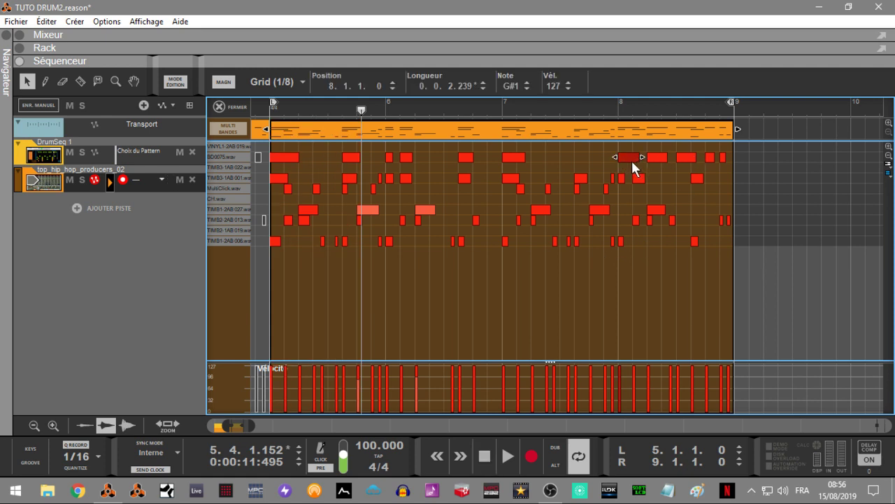
left_click(664, 159)
key("Delete")
left_click(683, 157)
key("Delete")
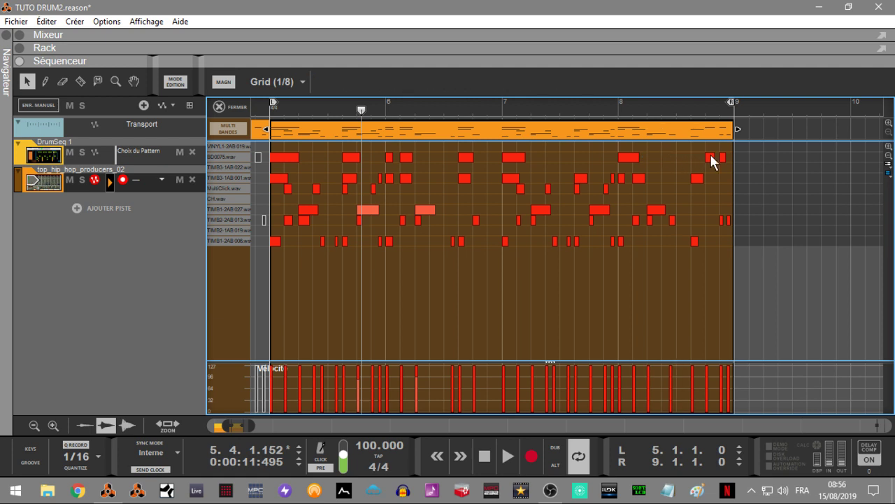
left_click(725, 157)
key("Delete")
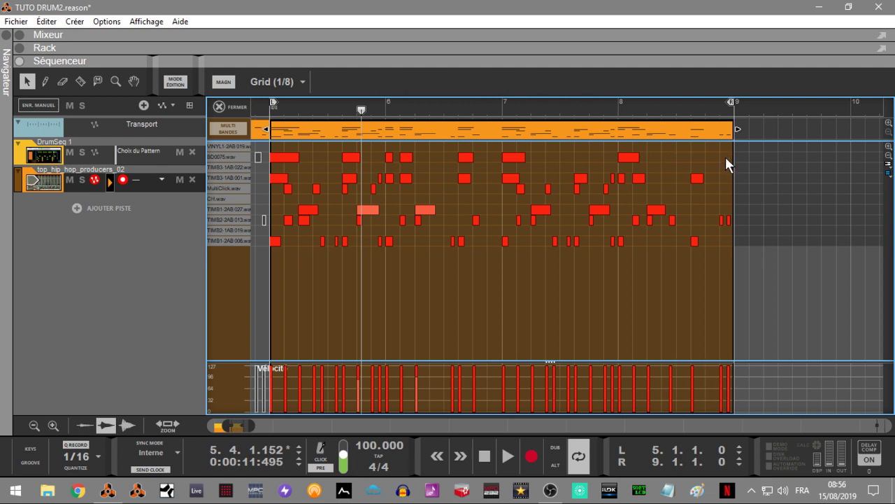
key("space")
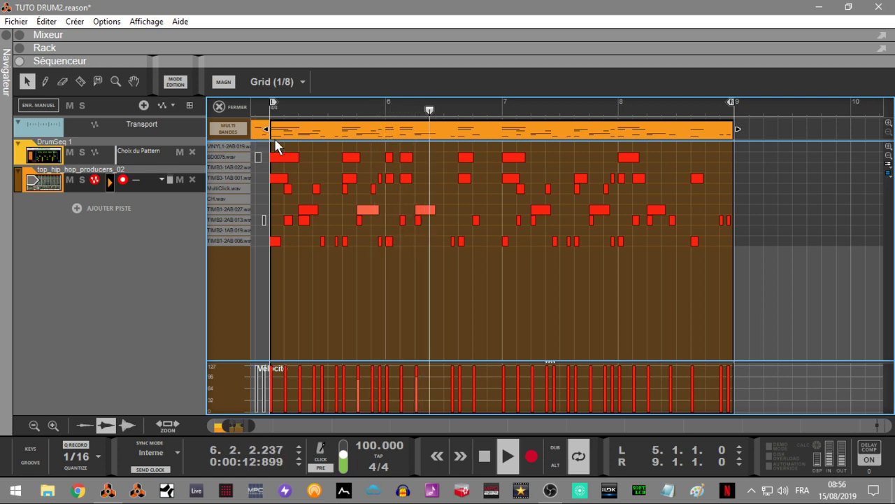
left_click(221, 105)
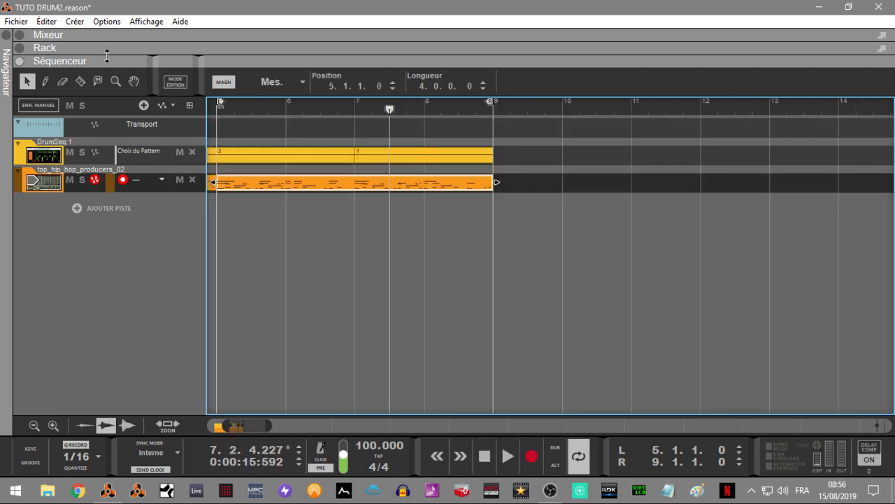
left_click(22, 47)
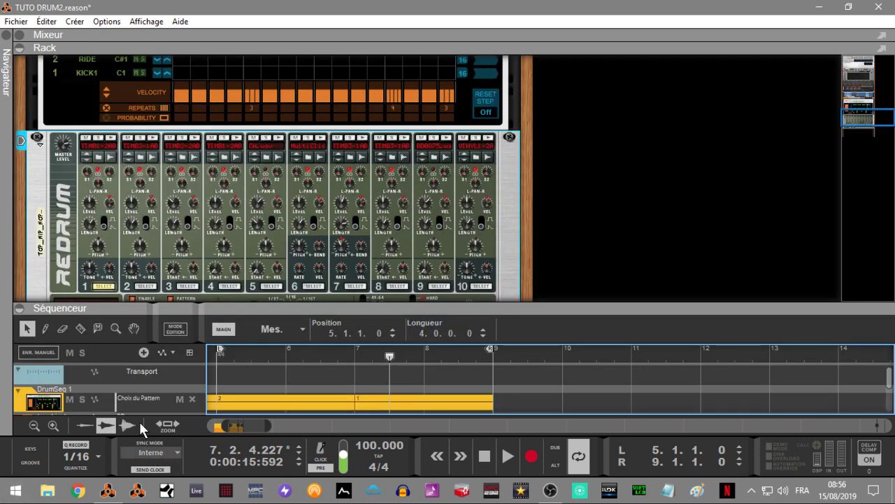
left_click(21, 309)
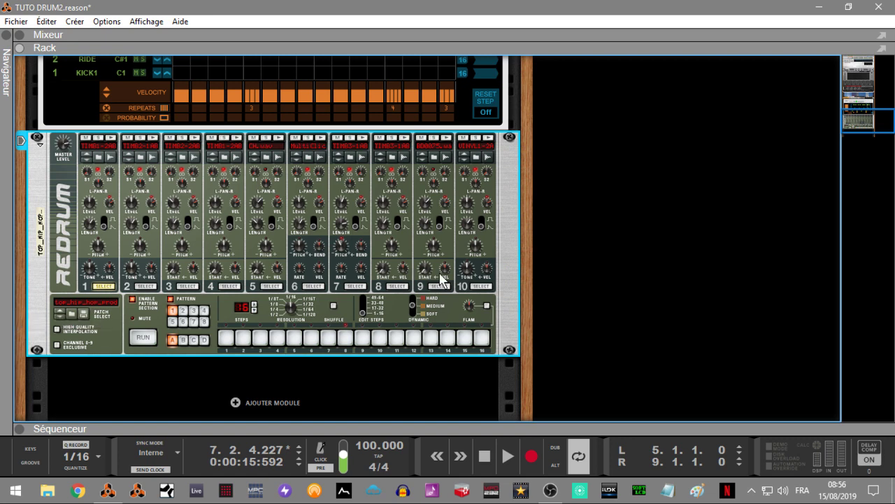
key("Tab")
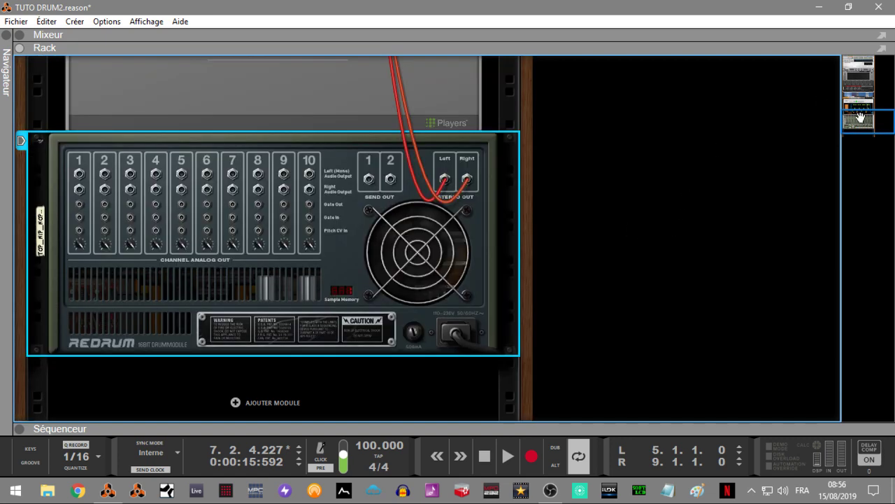
mouse_move(861, 117)
left_mouse_down()
mouse_move(861, 101)
mouse_move(859, 120)
left_mouse_up()
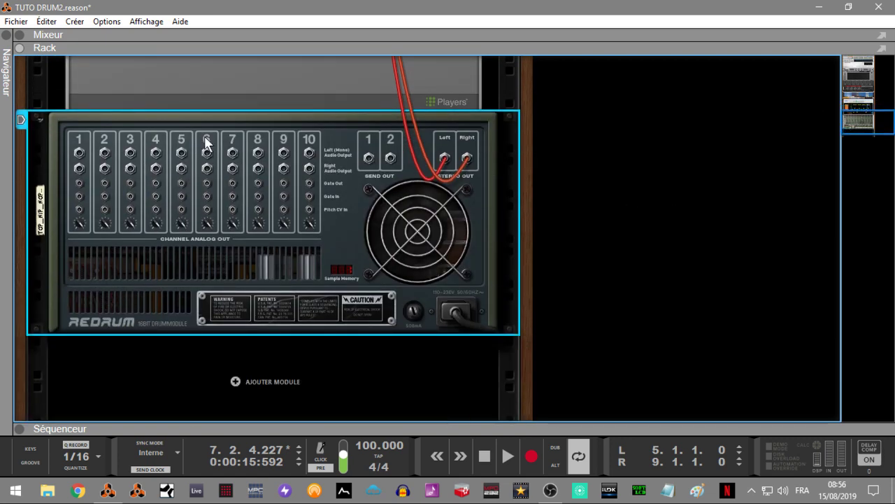
right_click(79, 153)
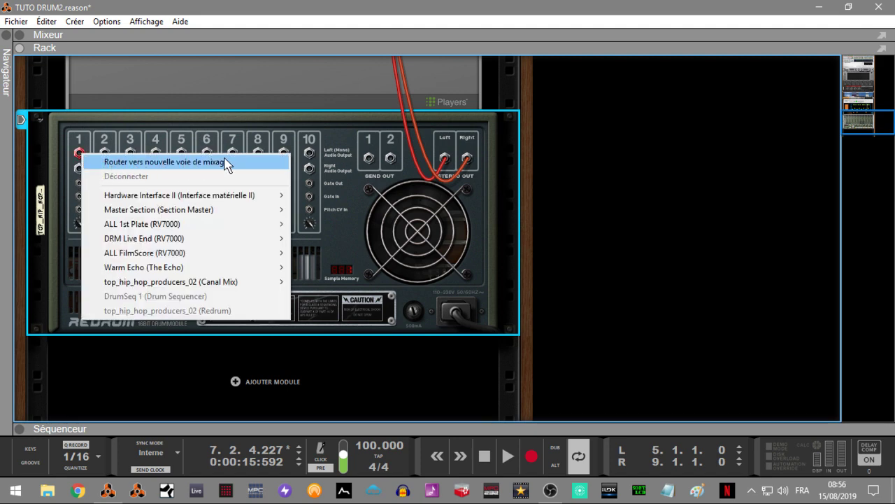
left_click(117, 161)
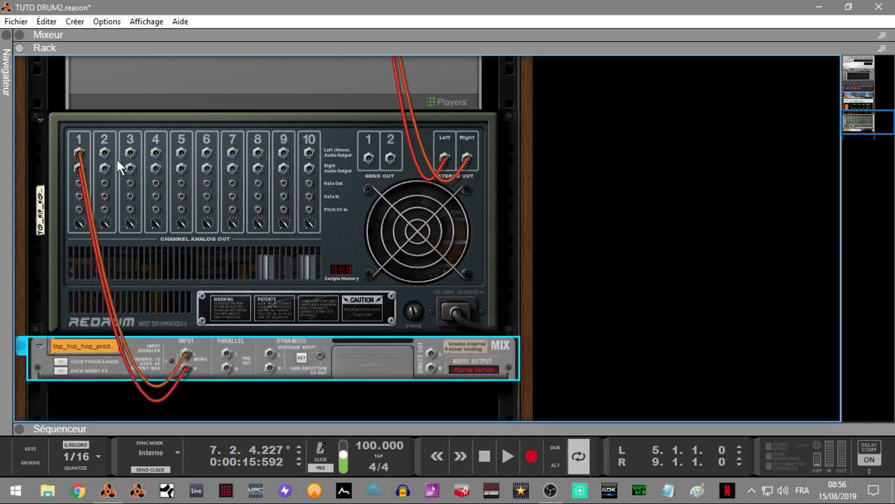
Step: Return to the front of the rack and audition the loop with Redrum channel 1 on its separate mix channel
key("Tab")
key("space")
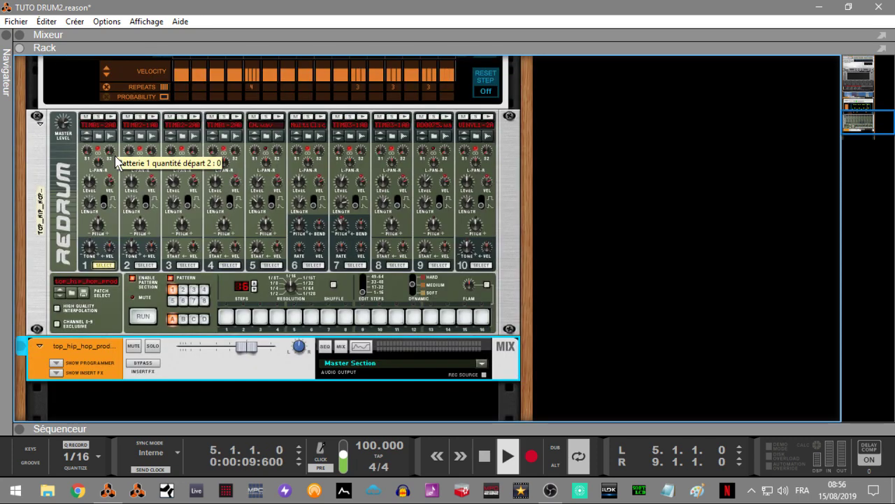
key("space")
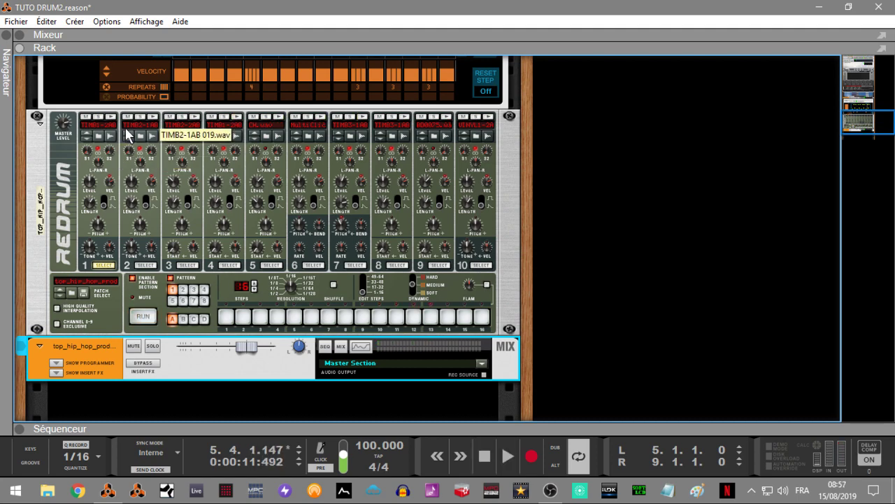
key("Tab")
right_click(105, 154)
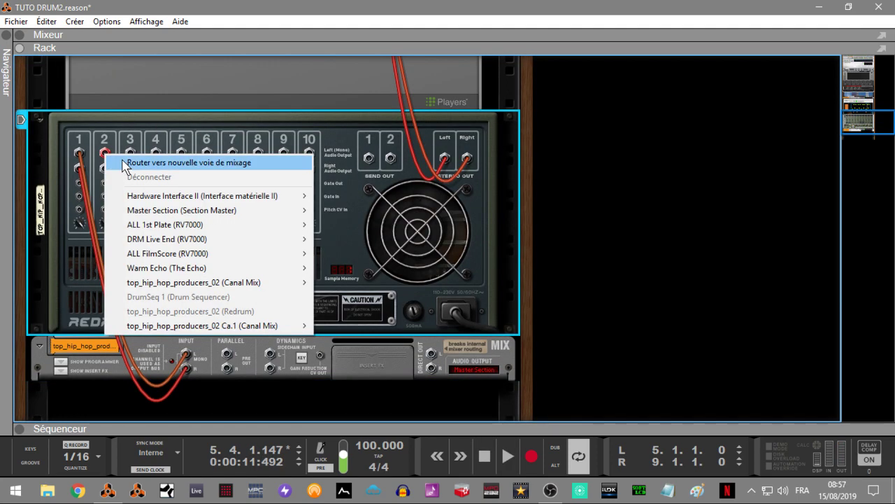
left_click(122, 159)
key("Tab")
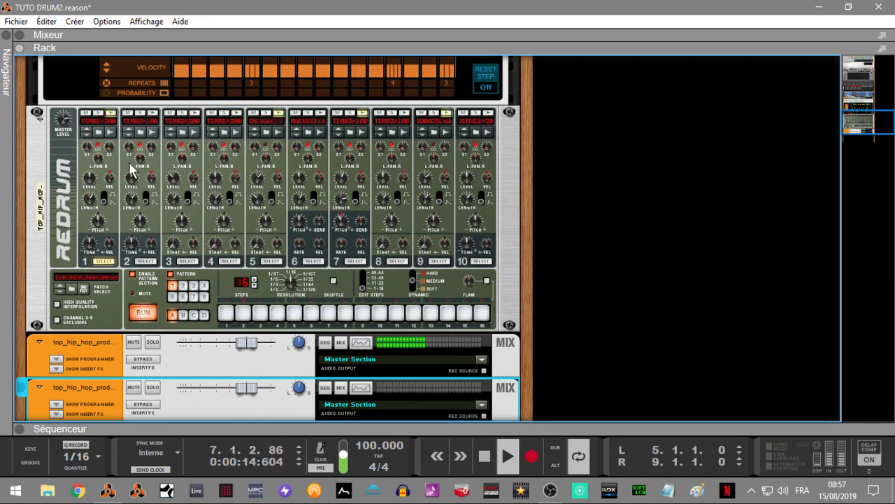
key("Tab")
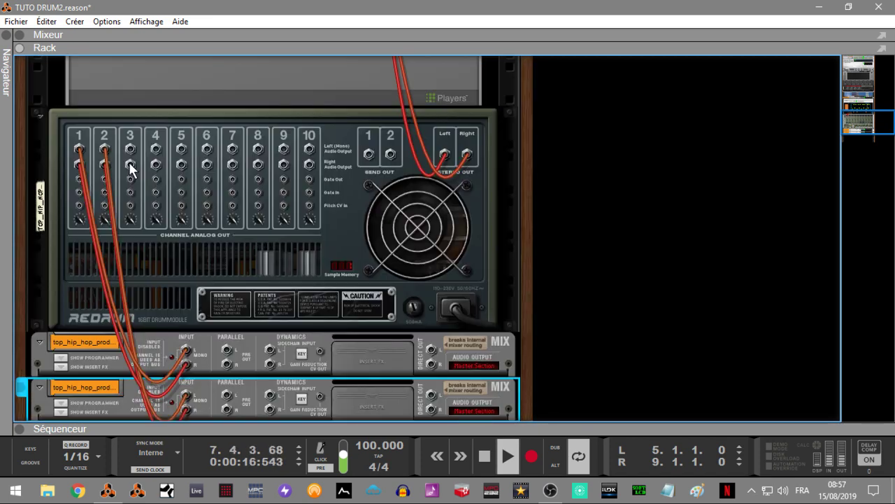
right_click(105, 149)
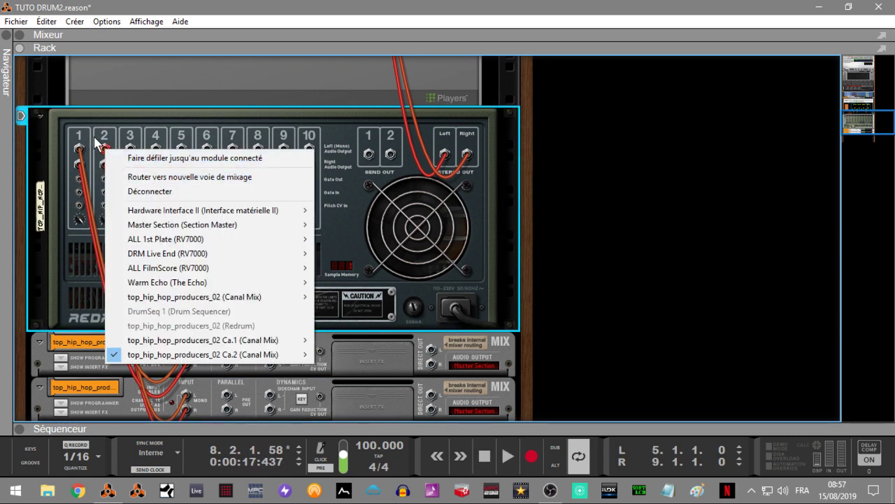
left_click(106, 140)
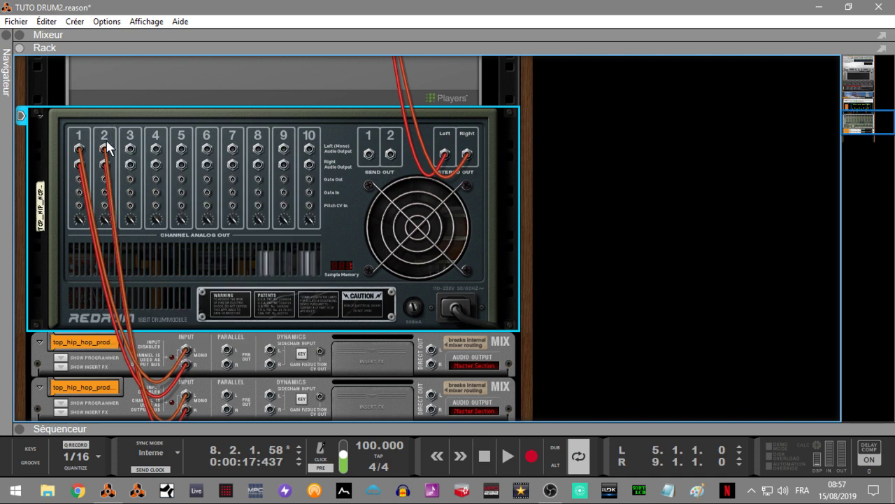
left_click_drag(113, 147, 130, 163)
key("Tab")
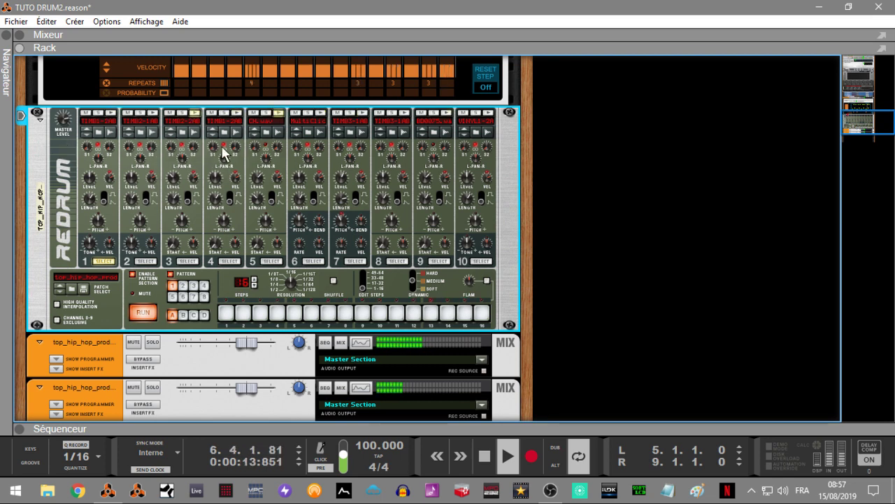
key("Tab")
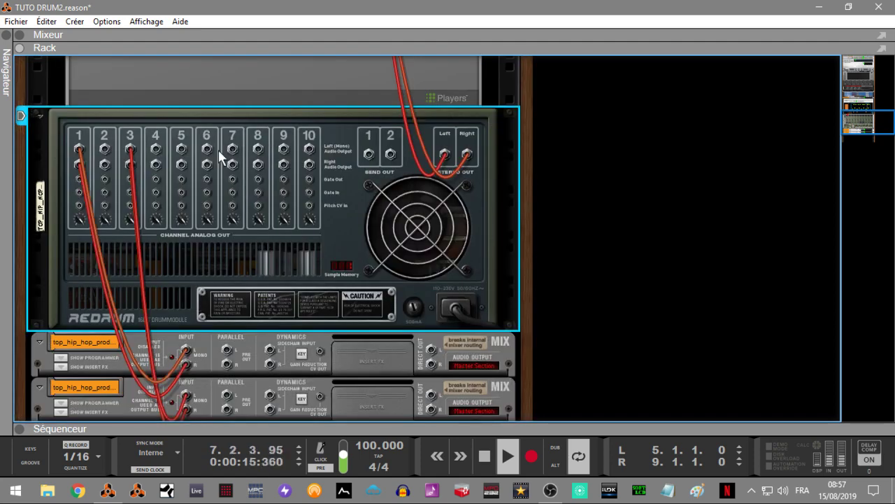
right_click(161, 145)
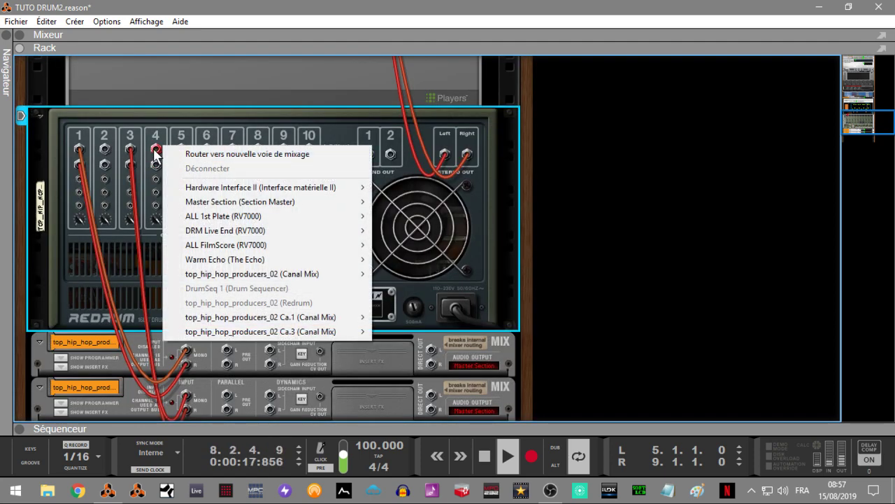
right_click(153, 150)
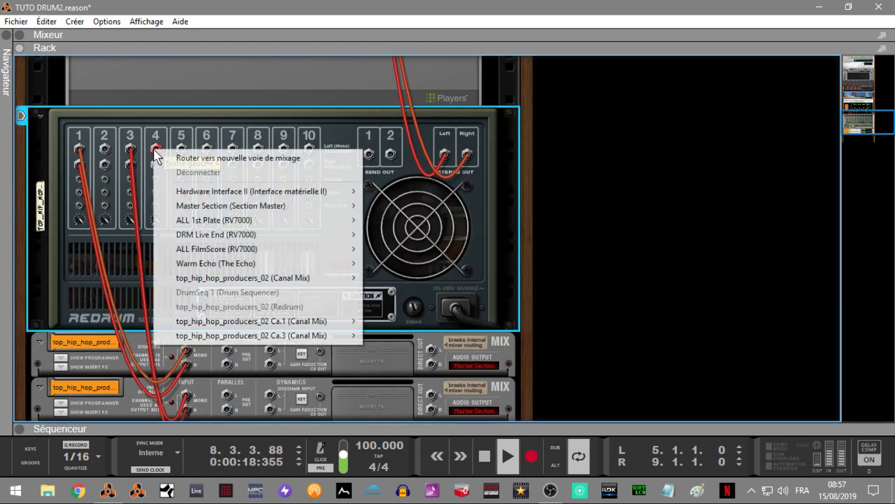
left_click(234, 161)
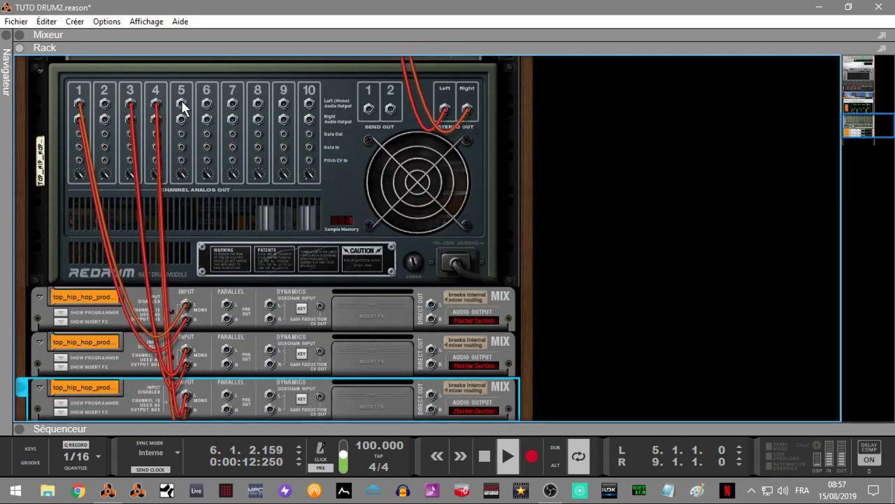
right_click(183, 105)
left_click(204, 110)
key("Tab")
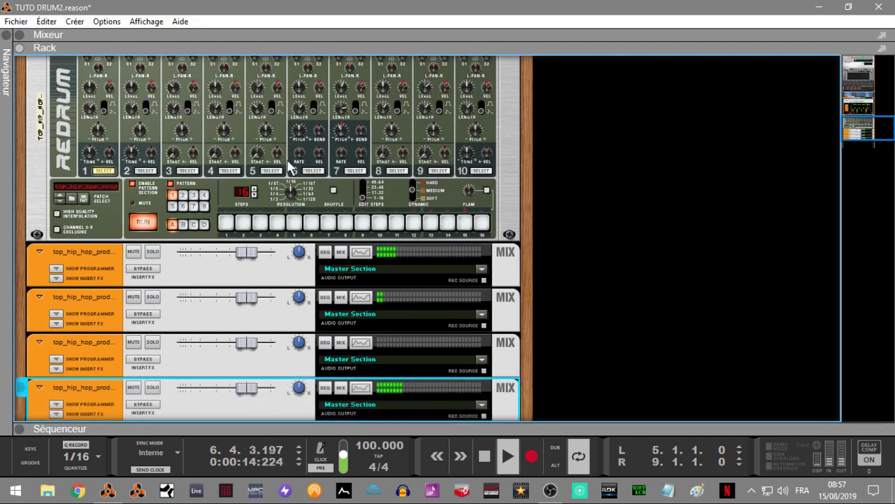
Step: Check which Redrum channels trigger during playback, and route channel 7's audio output to a new mix channel
left_click(857, 128)
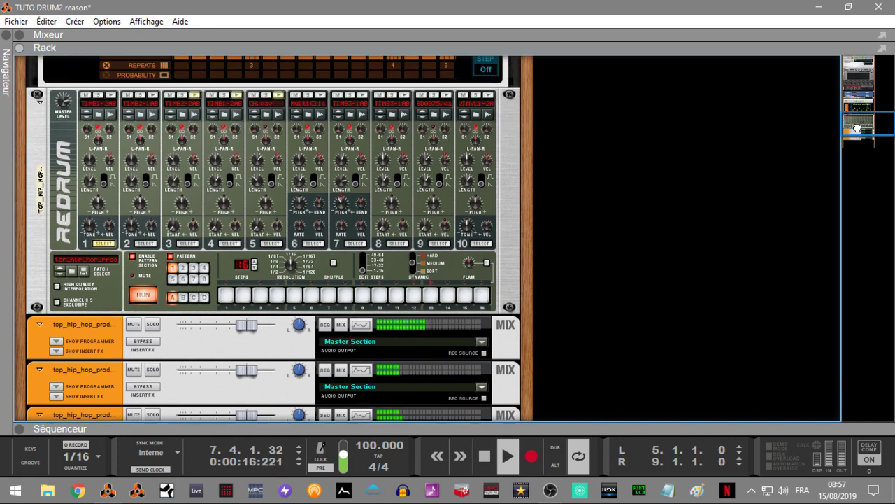
left_click_drag(857, 128, 857, 123)
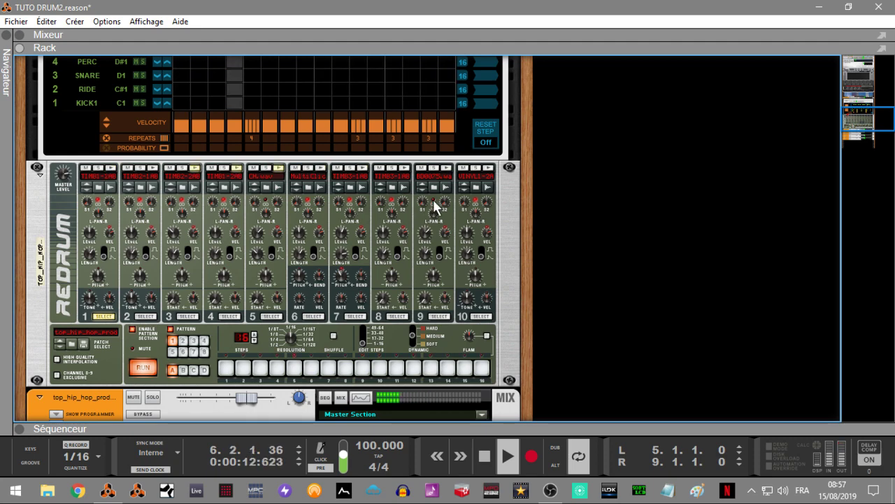
key("Tab")
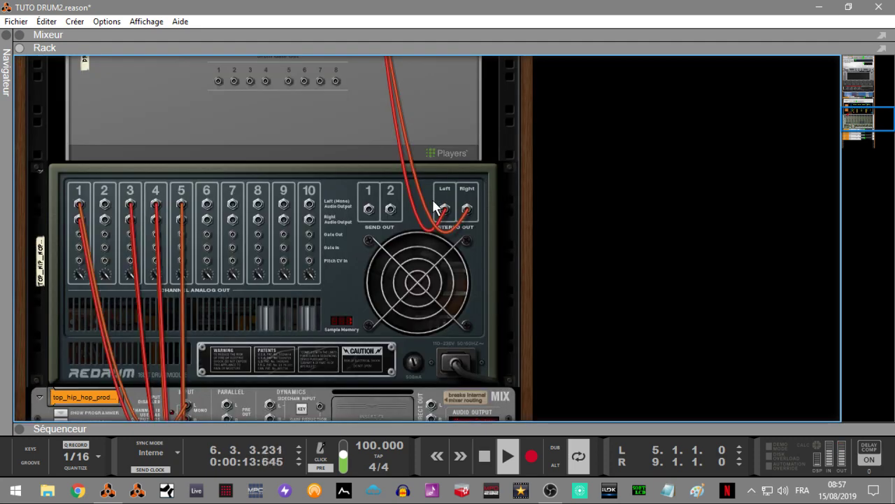
right_click(233, 207)
left_click(267, 212)
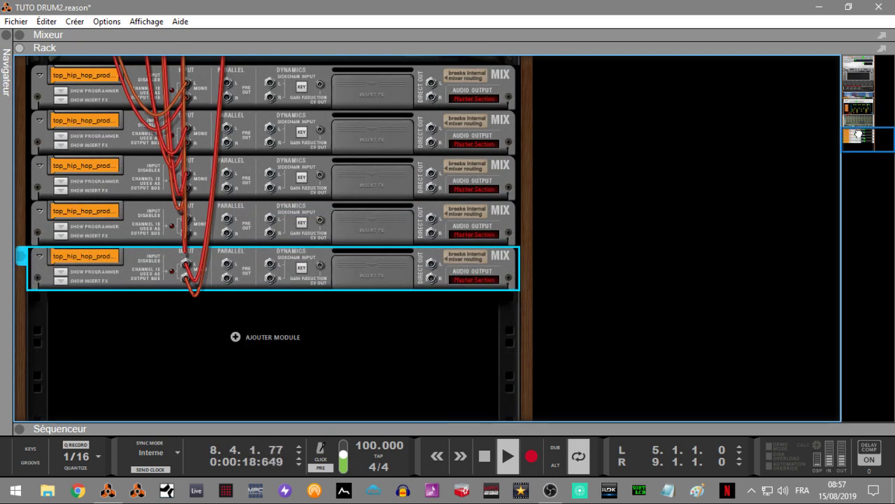
left_click_drag(858, 133, 849, 119)
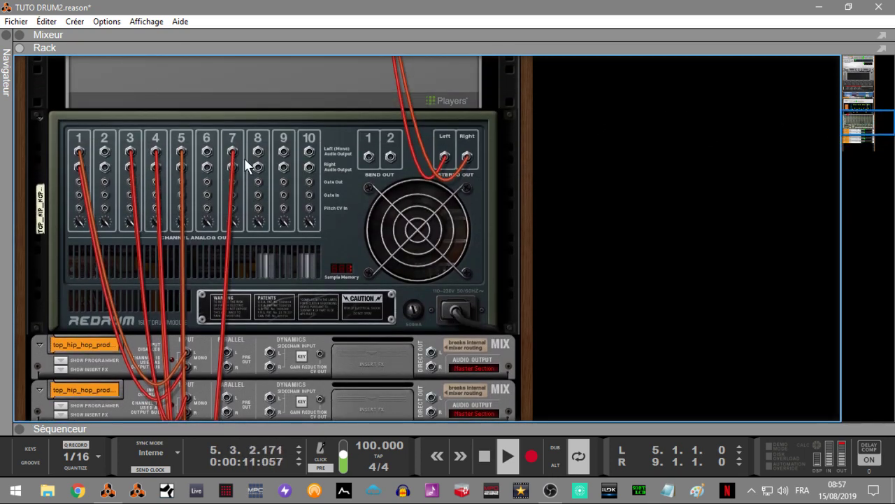
right_click(283, 151)
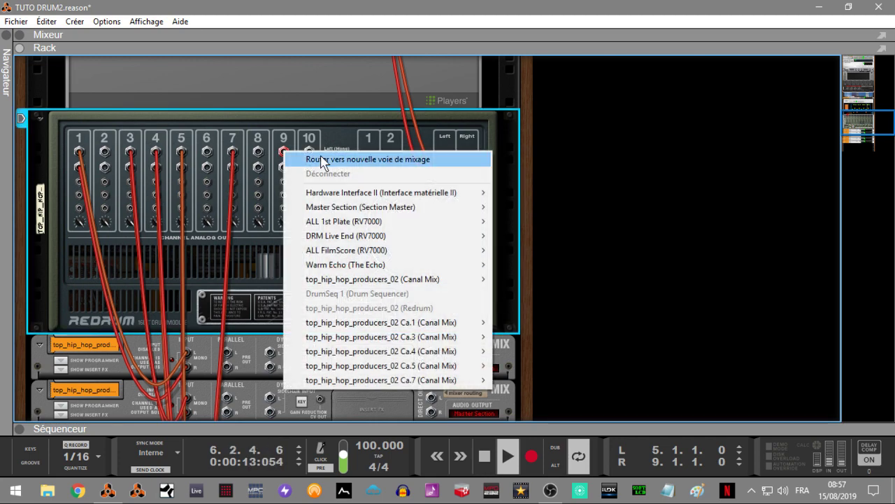
left_click(321, 161)
key("Tab")
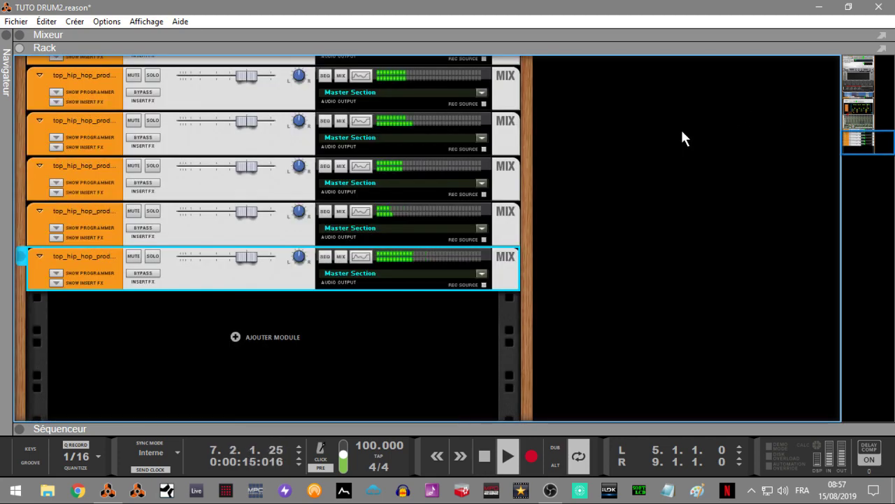
left_click_drag(854, 140, 850, 116)
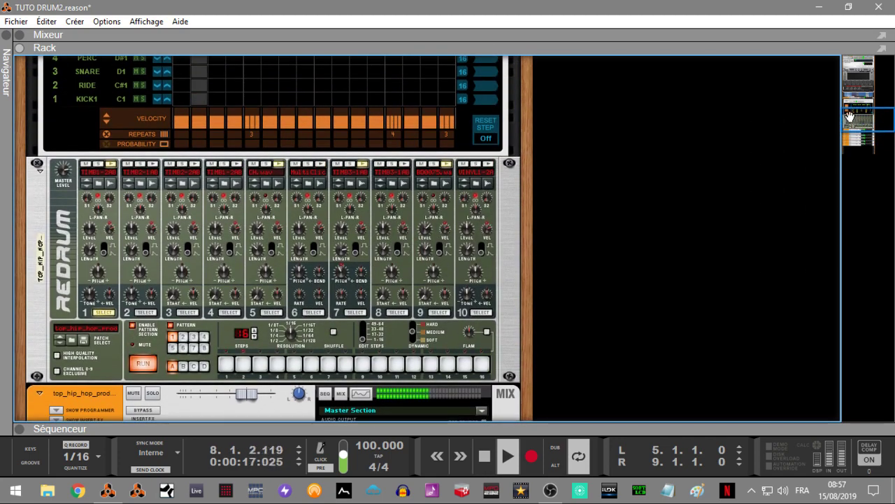
left_click(133, 326)
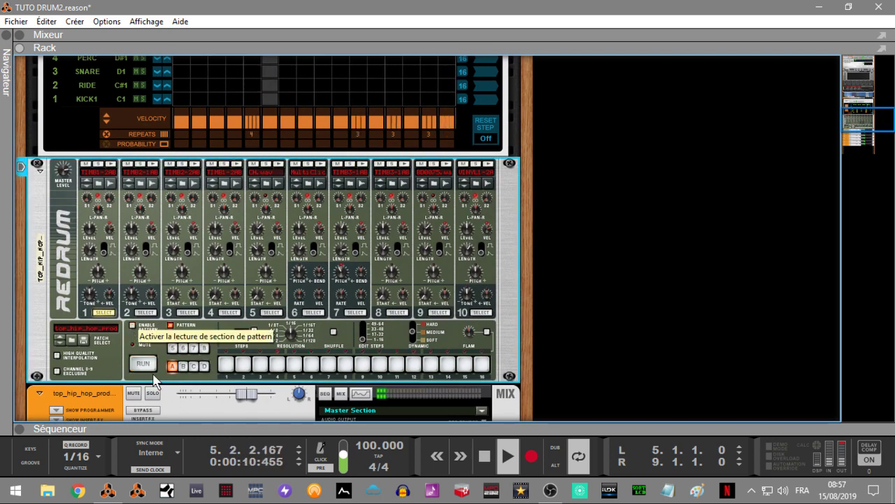
Step: In the sequencer, extend the loop's start back to bar 1 and play the eight bars from the beginning
left_click(23, 428)
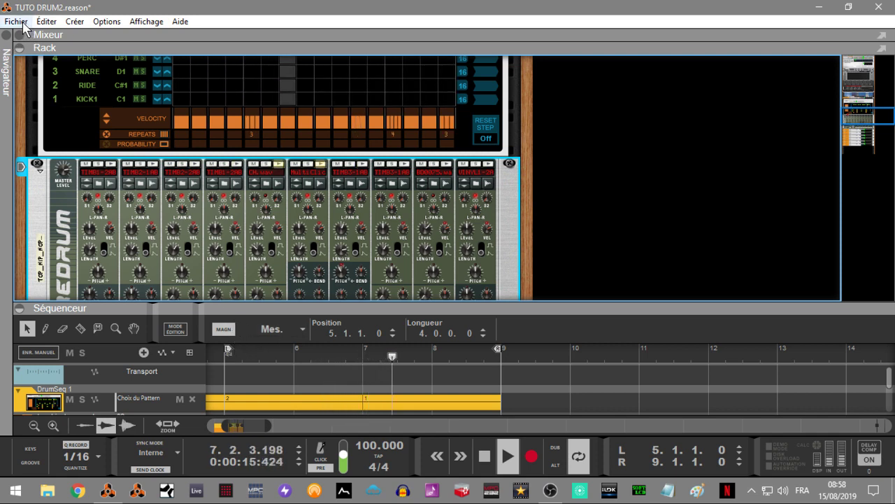
left_click(25, 49)
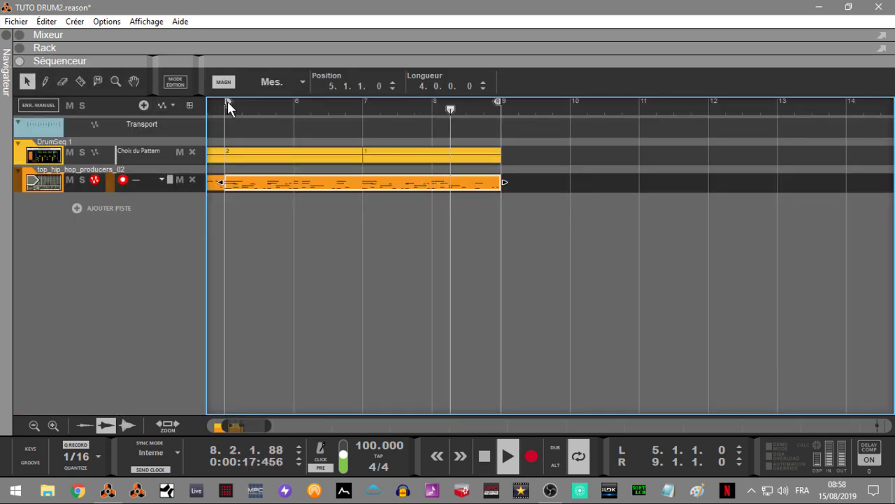
left_click_drag(228, 102, 122, 103)
key("space")
left_click(225, 113)
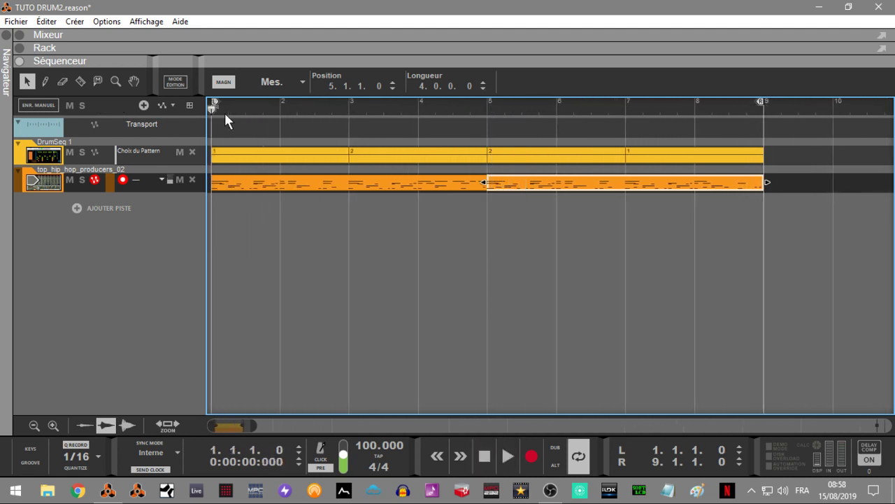
key("space")
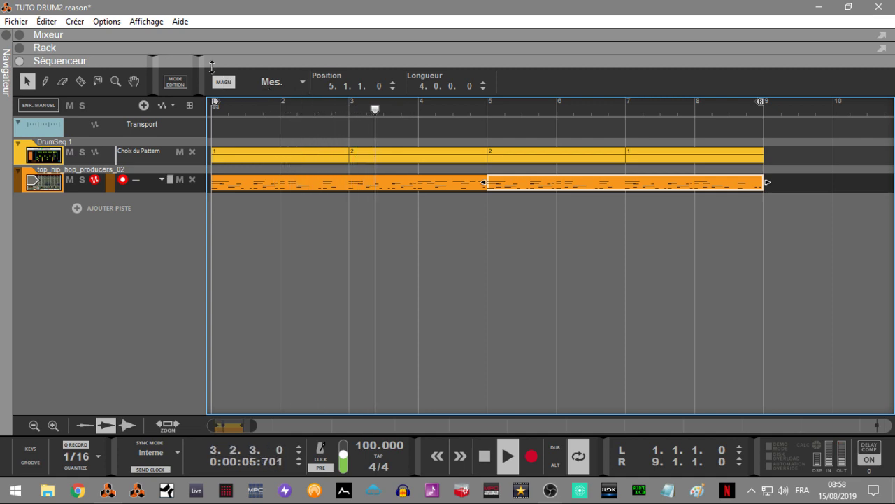
Step: Show only the mixer, with the fader section of the drum channels in view
left_click(19, 47)
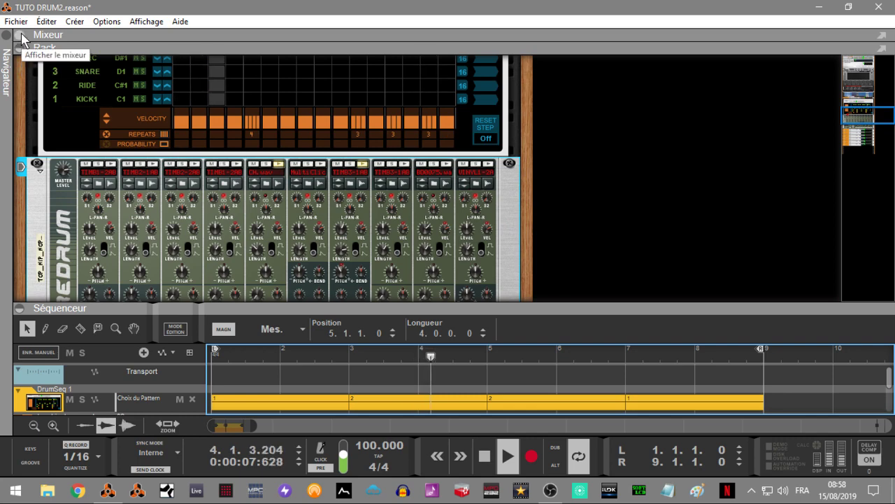
left_click(20, 35)
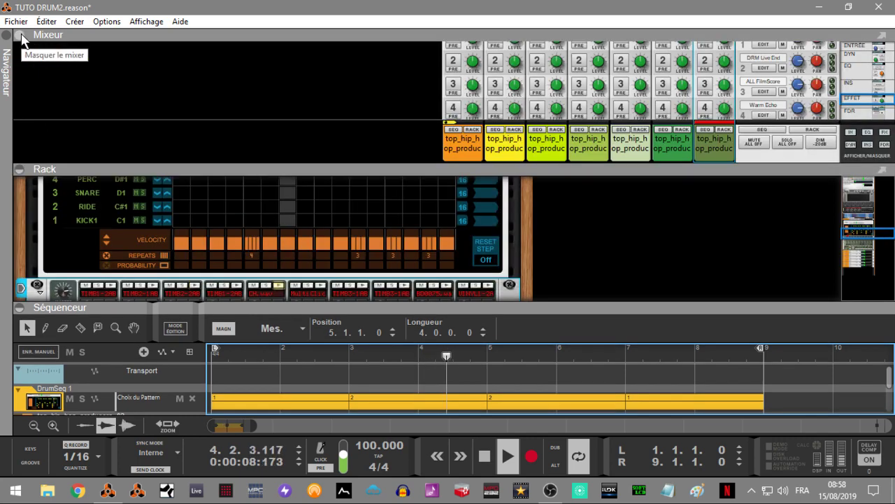
left_click(20, 169)
left_click(20, 242)
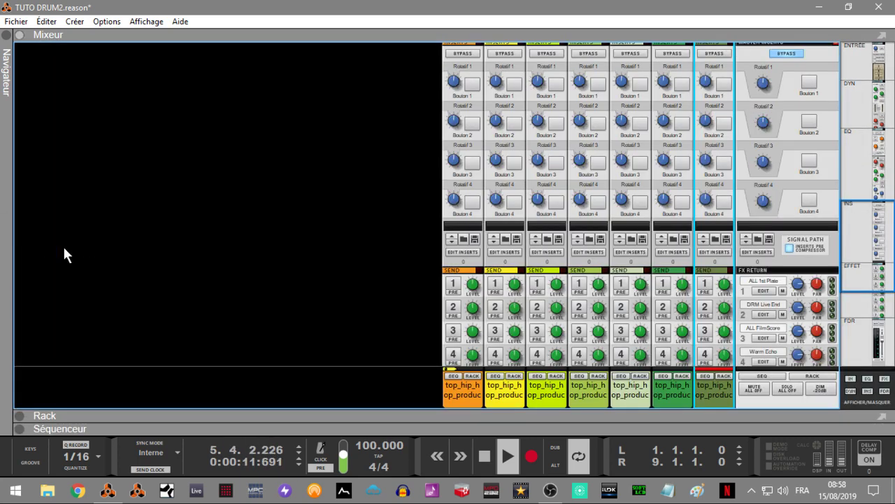
left_click_drag(877, 219, 876, 295)
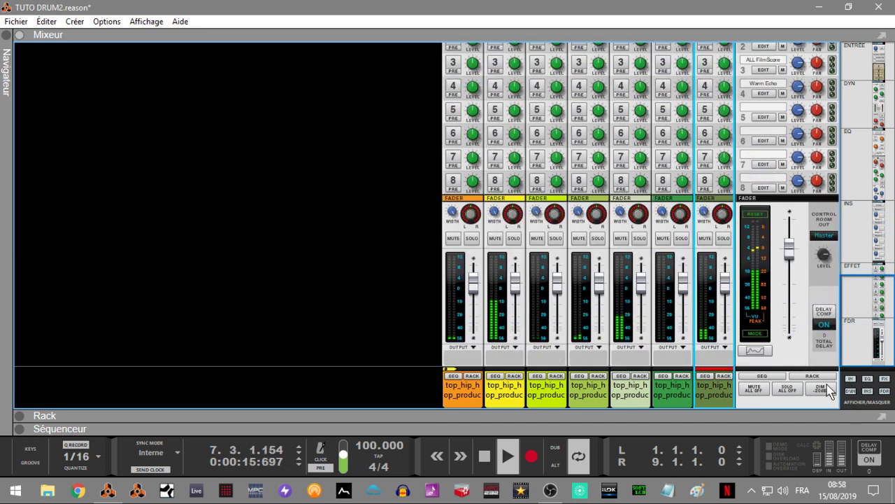
Step: Stop playback, select all seven drum mix channels and route them to a new output bus
key("space")
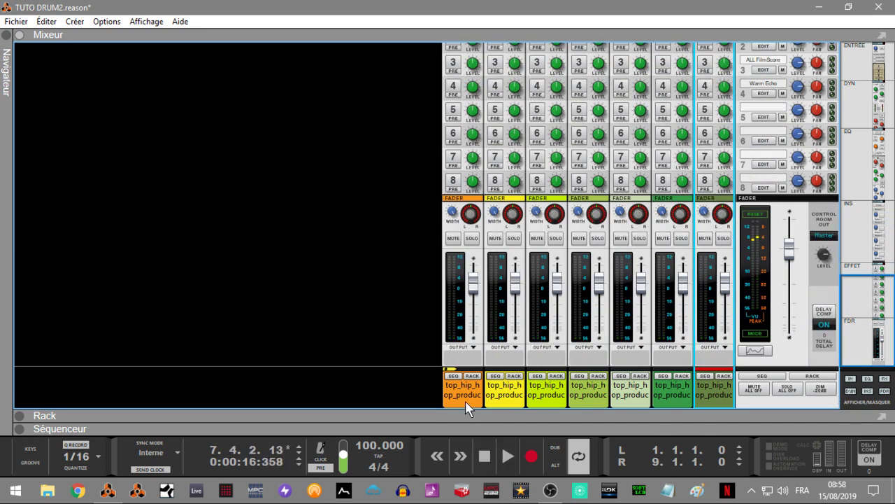
left_click(465, 401)
left_click(503, 403)
left_click(552, 402, "shift")
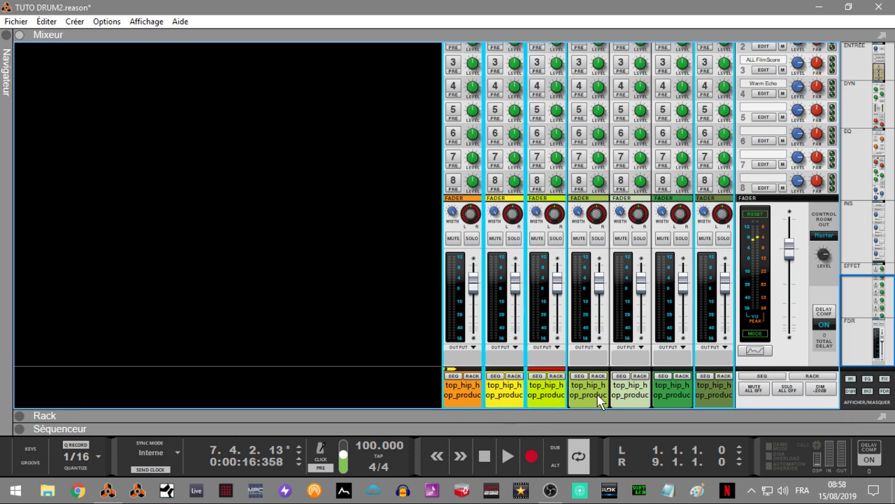
left_click(602, 402, "shift")
left_click(642, 402, "shift")
left_click(688, 402, "shift")
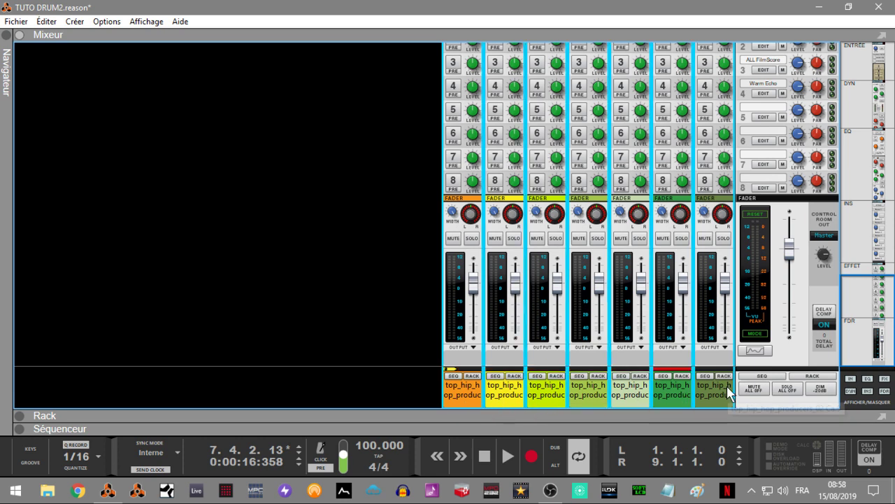
right_click(727, 349)
left_click(752, 359)
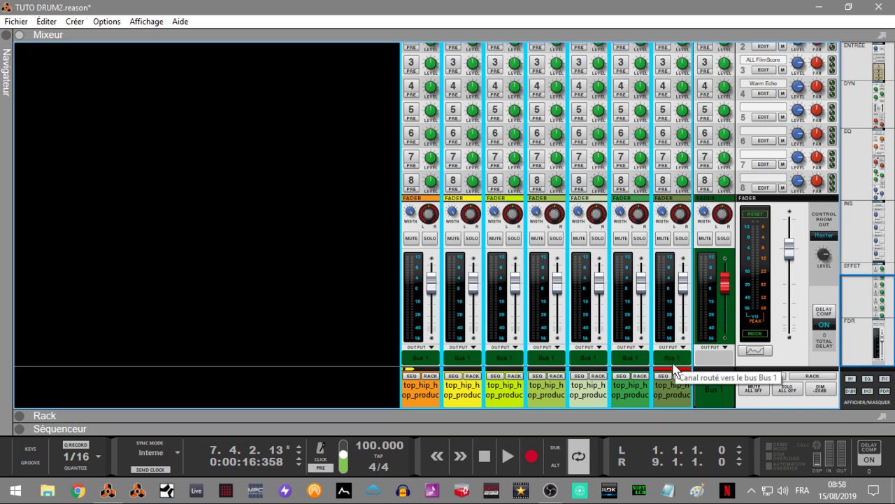
Step: Add Bus 1 to the channel selection and set the channel colour of all of them to Gris foncé
left_click(713, 396)
right_click(713, 396)
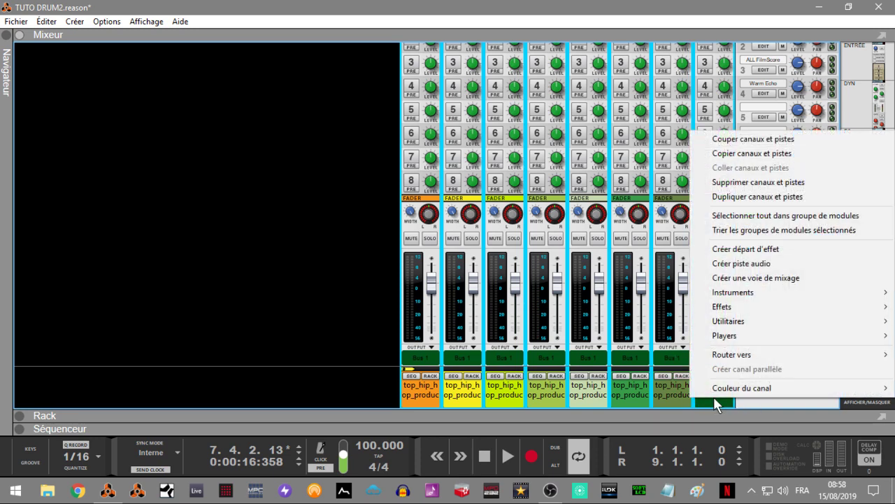
mouse_move(767, 387)
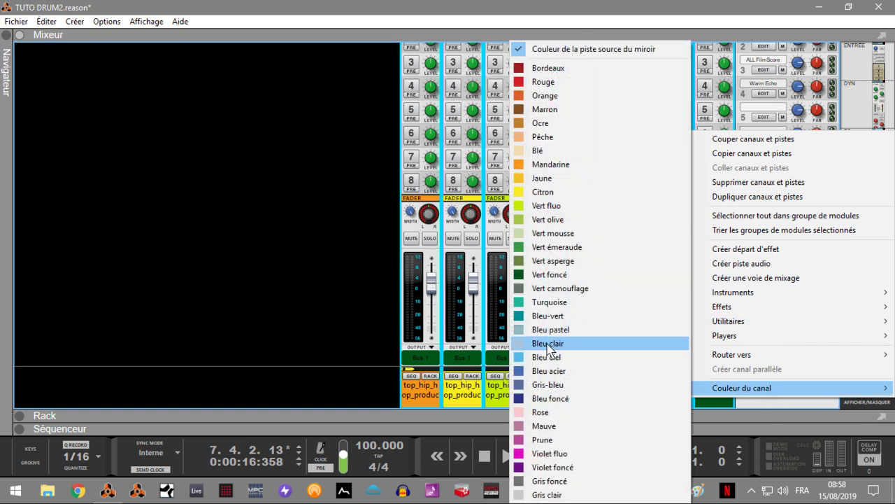
left_click(543, 481)
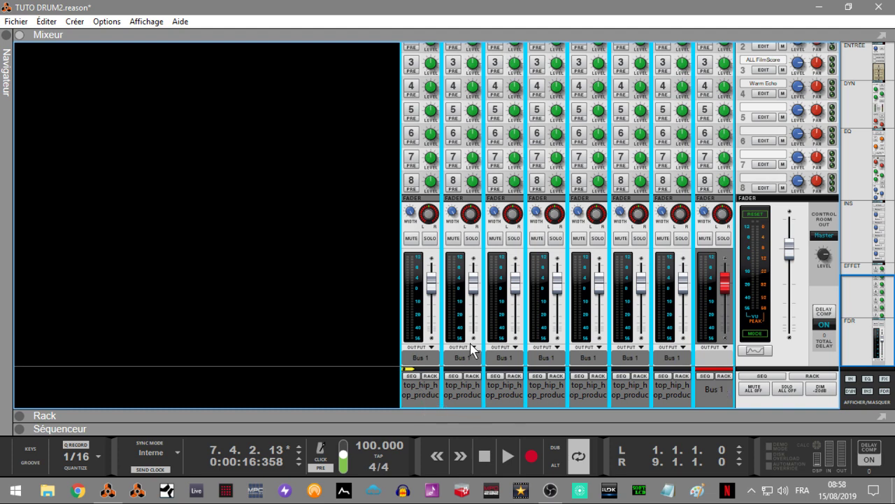
Step: Start the loop, clear the solos on all drum channels, solo only the first one and rename it SNAP
left_click(431, 242)
key("space")
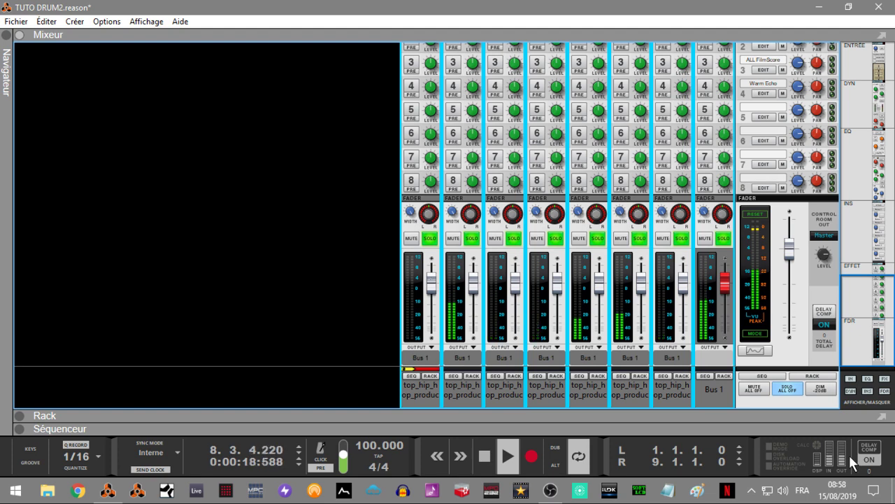
left_click(788, 389)
left_click(429, 238)
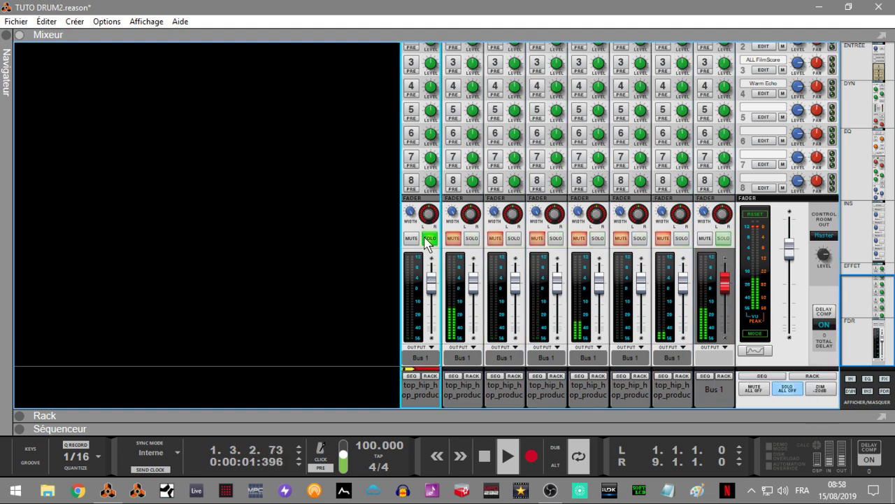
double_click(421, 398)
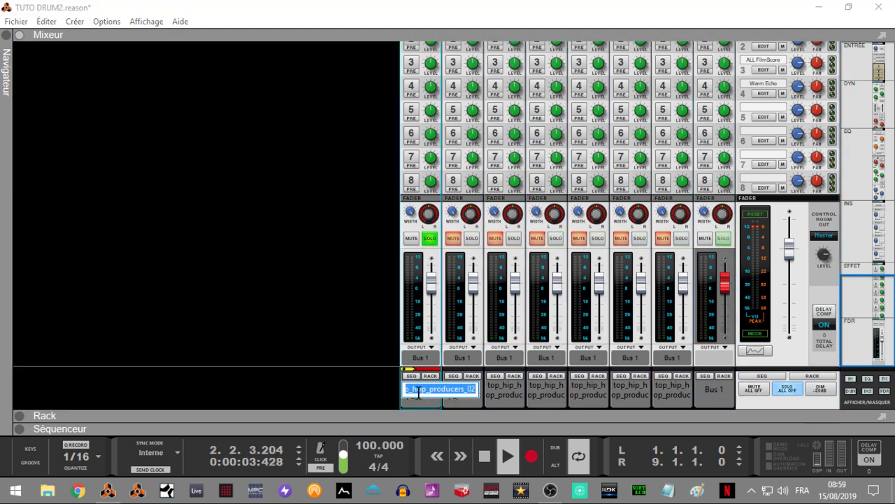
type("SN")
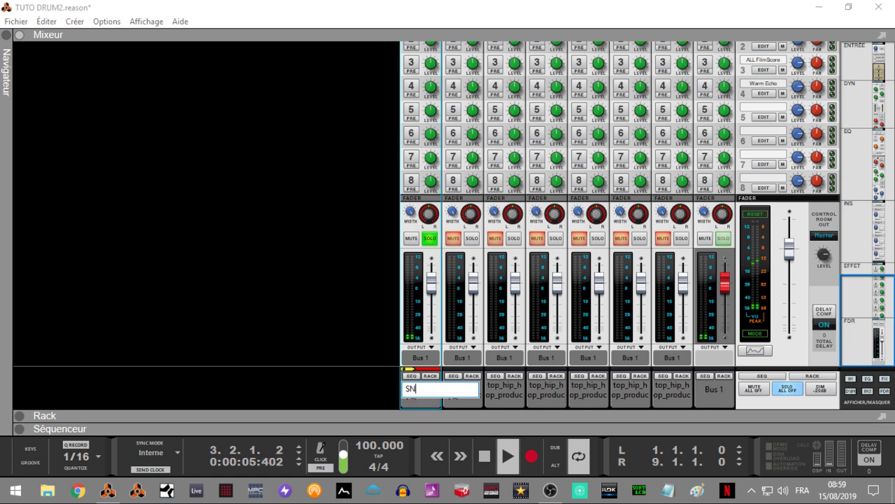
type("AP")
key("Return")
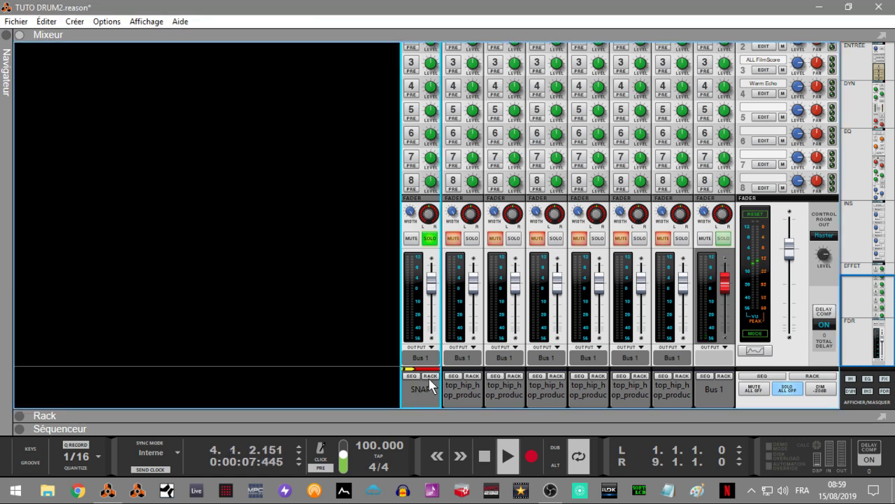
Step: Add the second drum channel to the solo and rename it KICK1
left_click(471, 238)
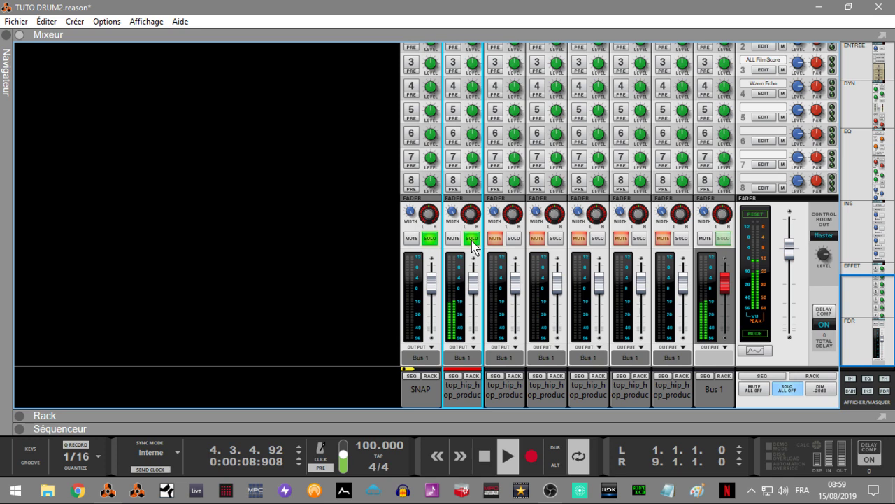
double_click(472, 390)
type("KICK1")
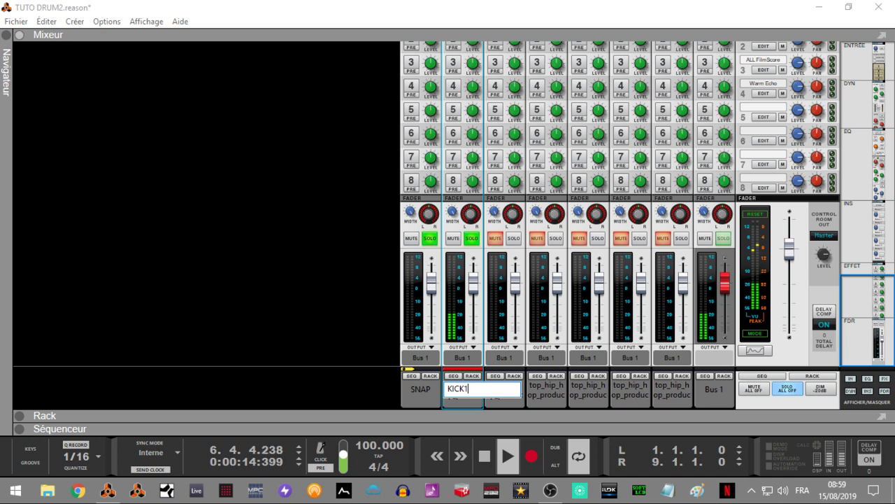
key("Return")
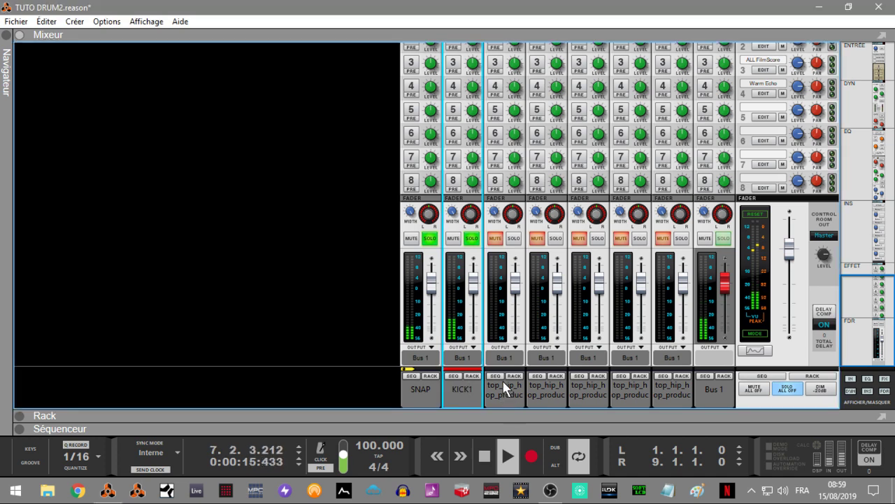
Step: Solo the third drum channel and rename it SNAIRE, and set the stereo width of KICK1 and SNAIRE to 0
left_click(515, 238)
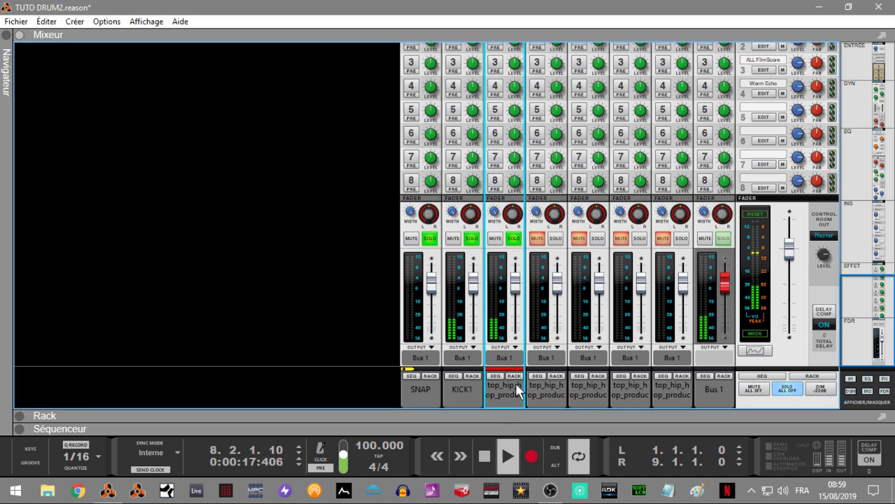
double_click(512, 397)
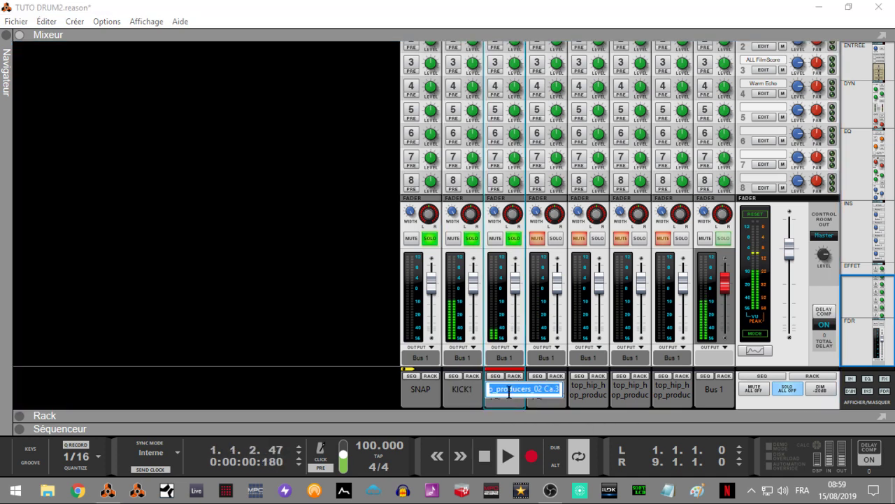
type("SNAIRE")
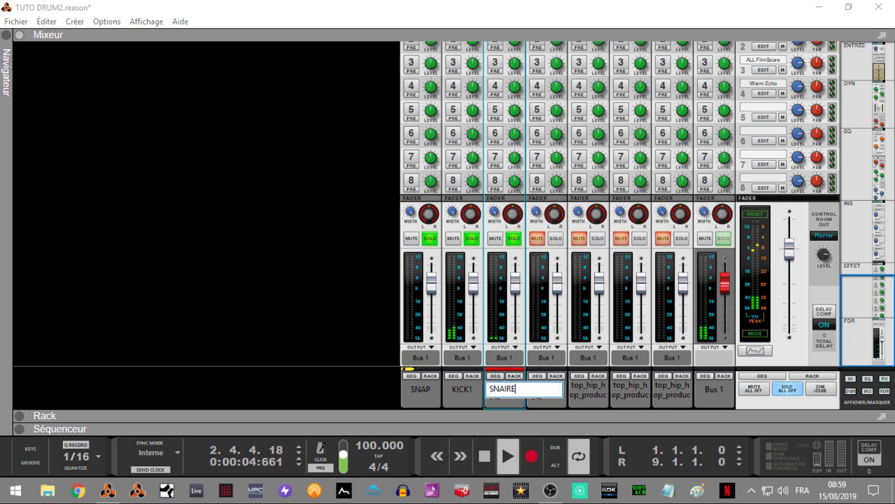
key("Return")
left_click(563, 396)
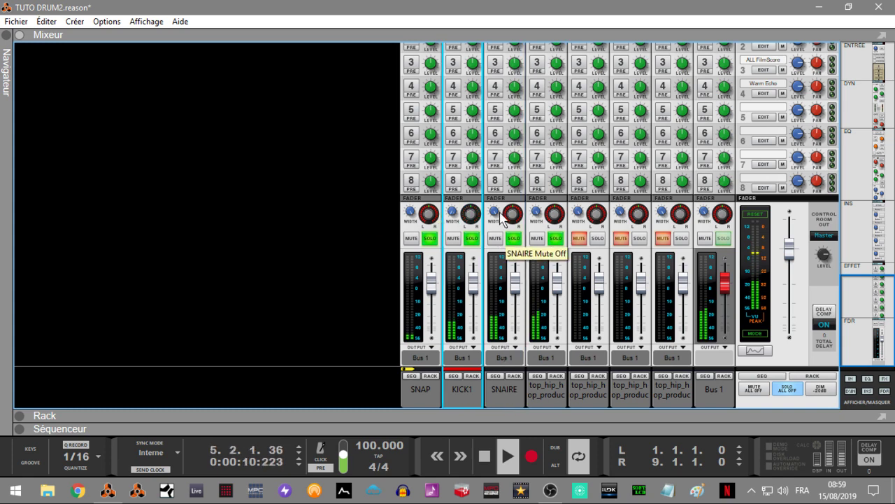
left_click_drag(494, 213, 529, 322)
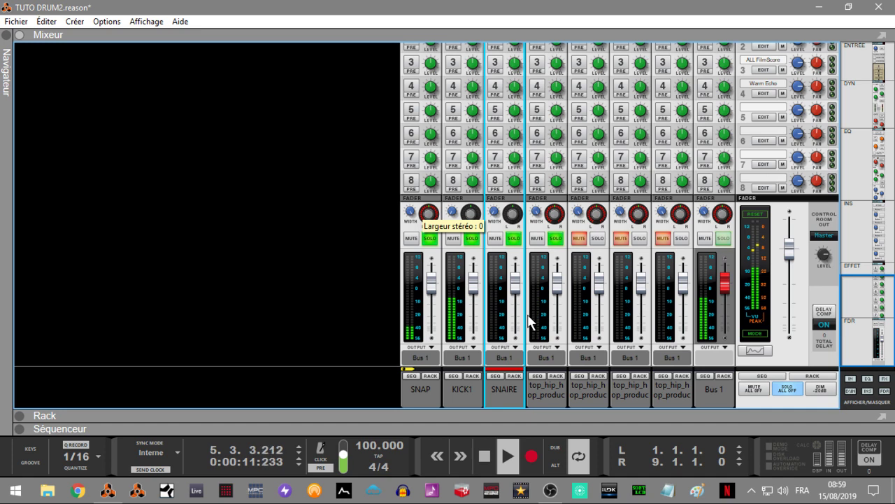
Step: Rename the fourth drum channel PERC and set its stereo width to 76
double_click(547, 394)
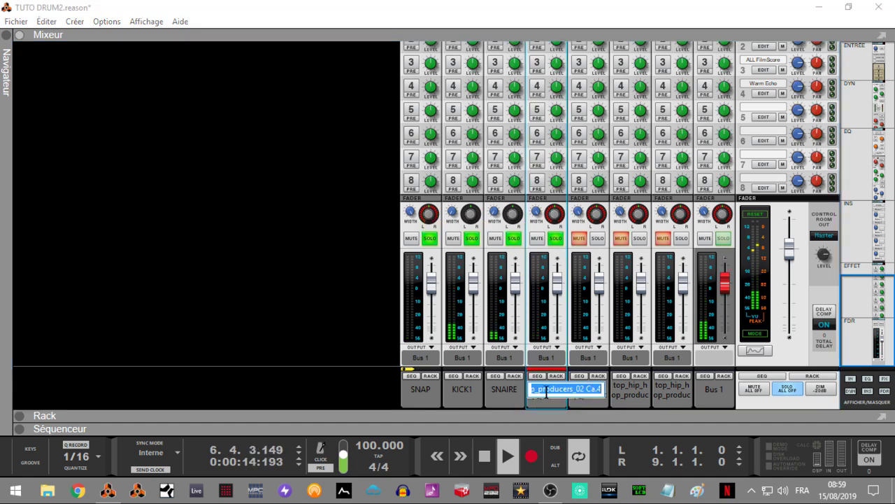
type("PERC")
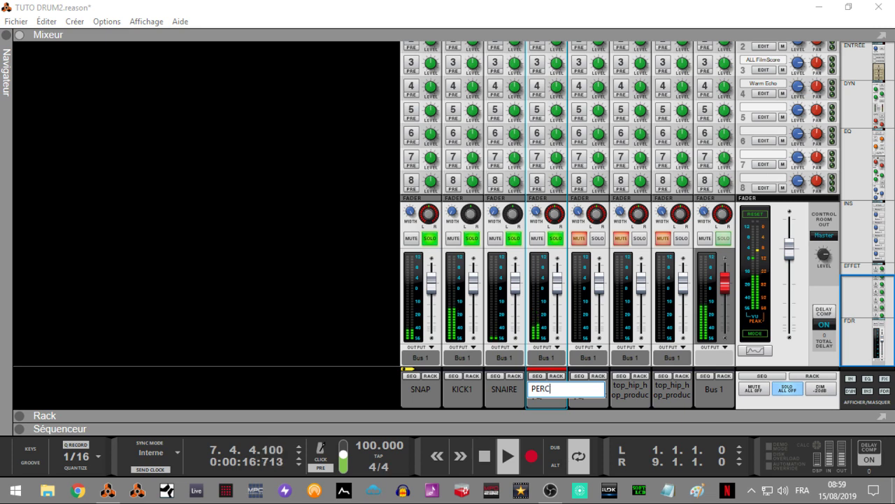
key("Return")
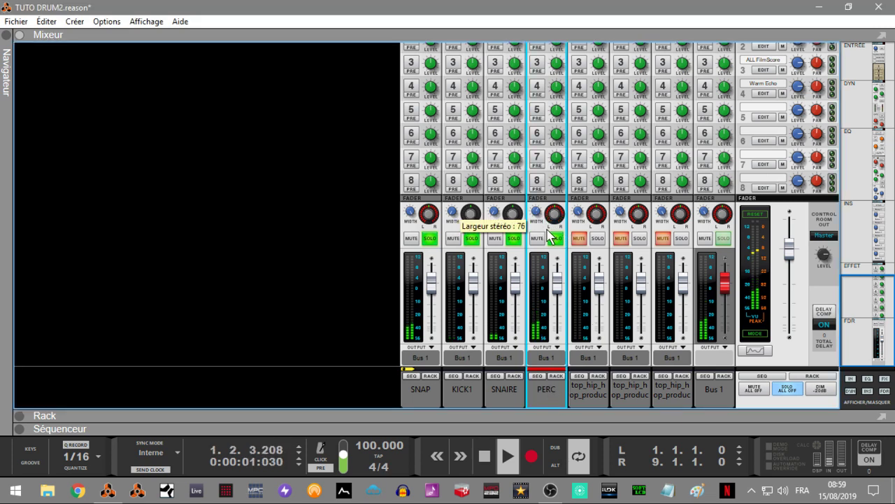
Step: Add the fifth drum channel to the solo and rename it HH
left_click(598, 237)
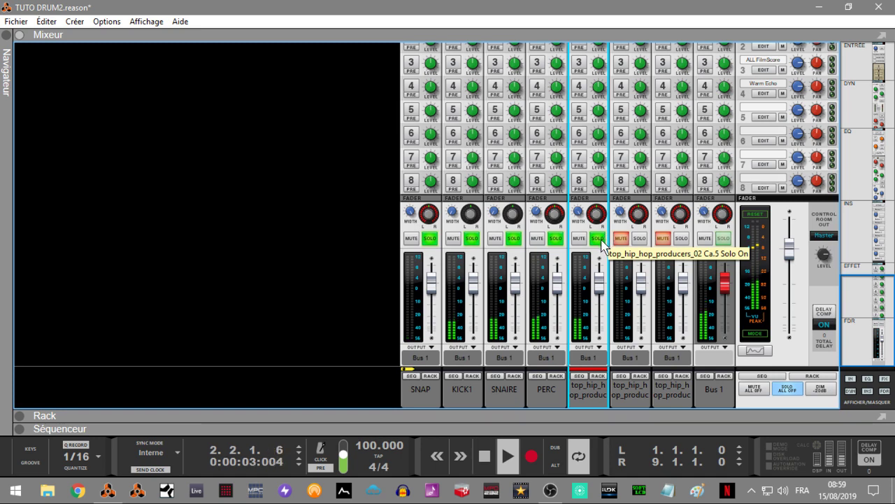
double_click(596, 392)
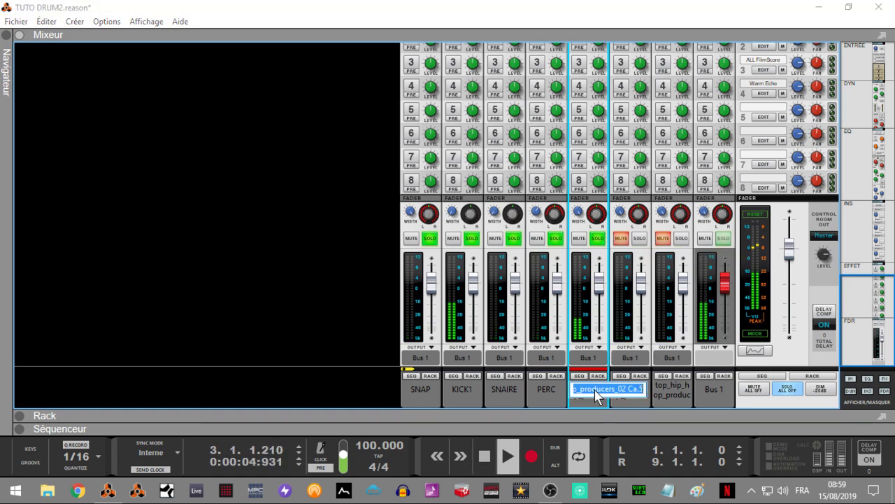
type("HH")
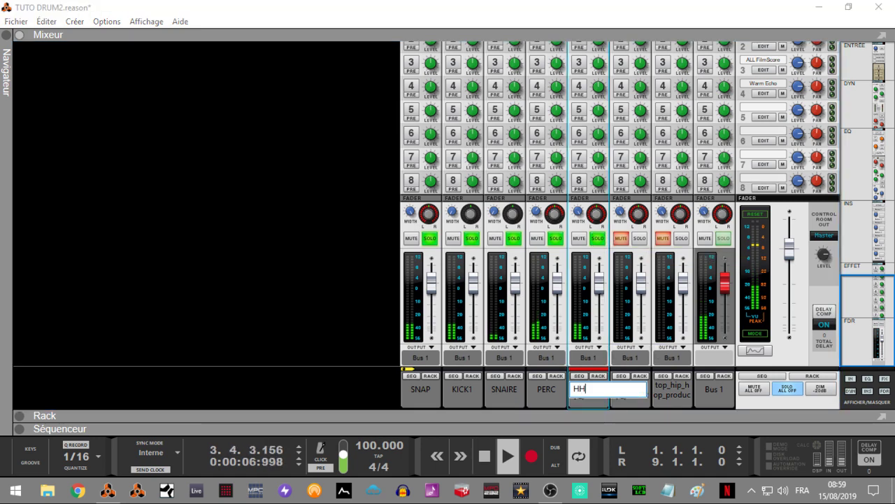
key("Return")
Step: Add the sixth drum channel to the solo and rename it KICK2
left_click(640, 238)
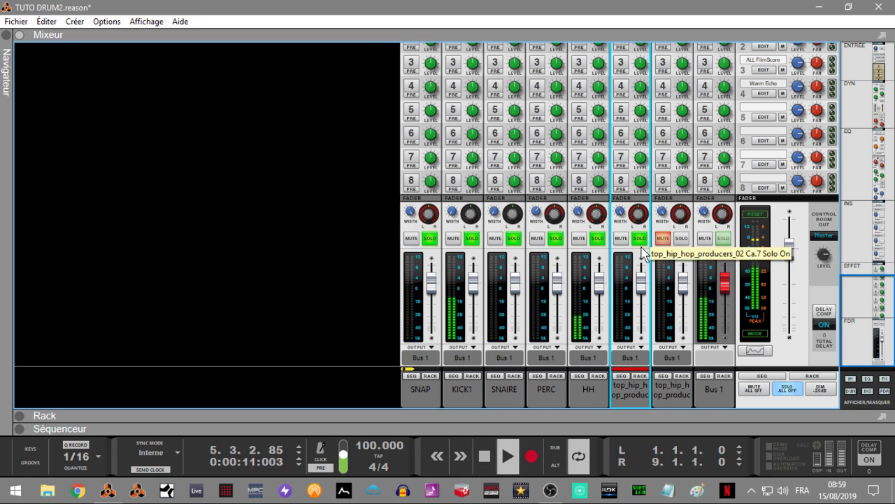
double_click(631, 389)
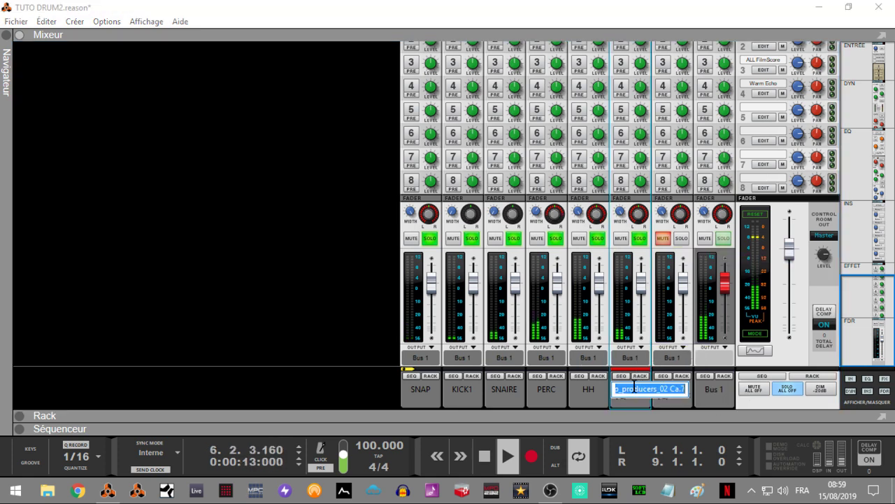
type("K")
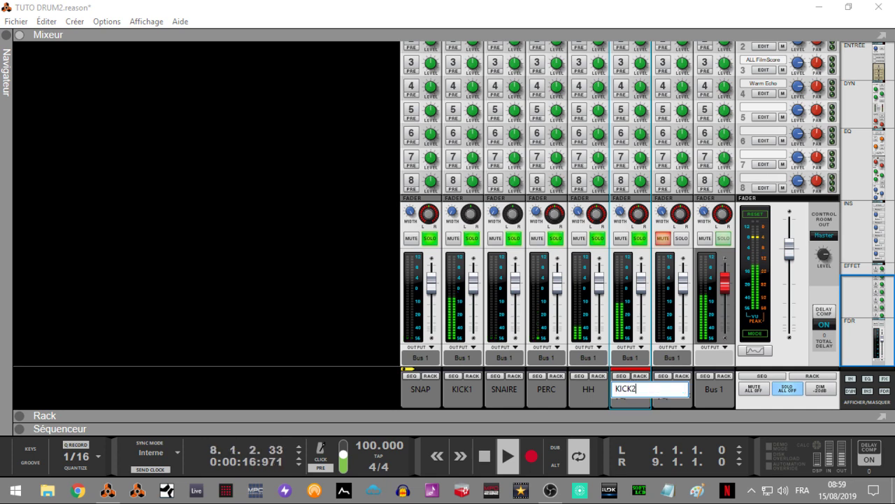
type("ICK2")
key("Return")
Step: Add the seventh drum channel to the solo and rename it 808
double_click(678, 389)
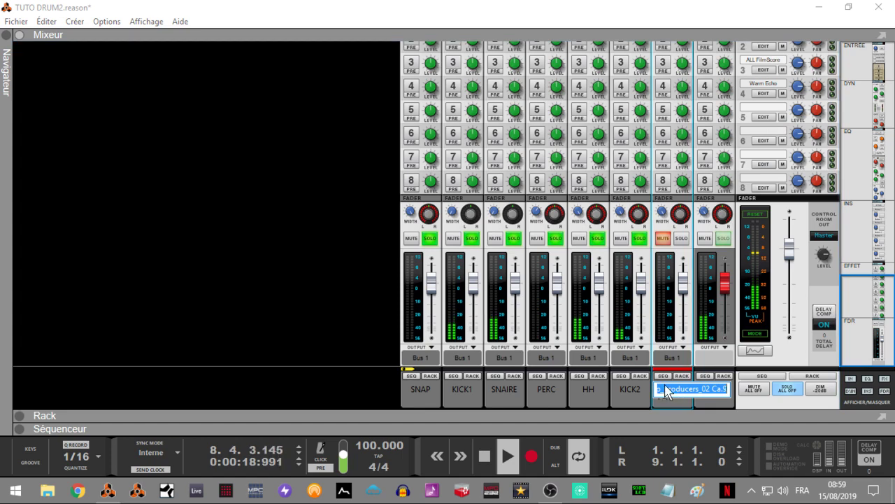
key("Escape")
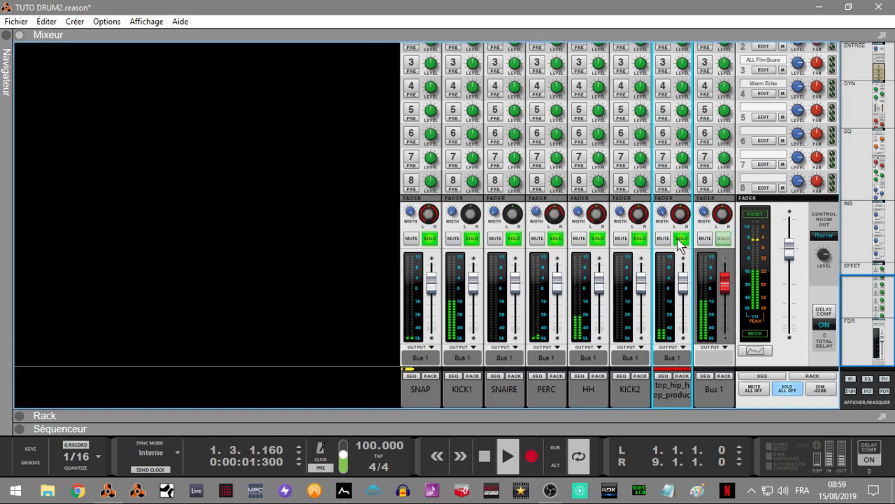
double_click(675, 387)
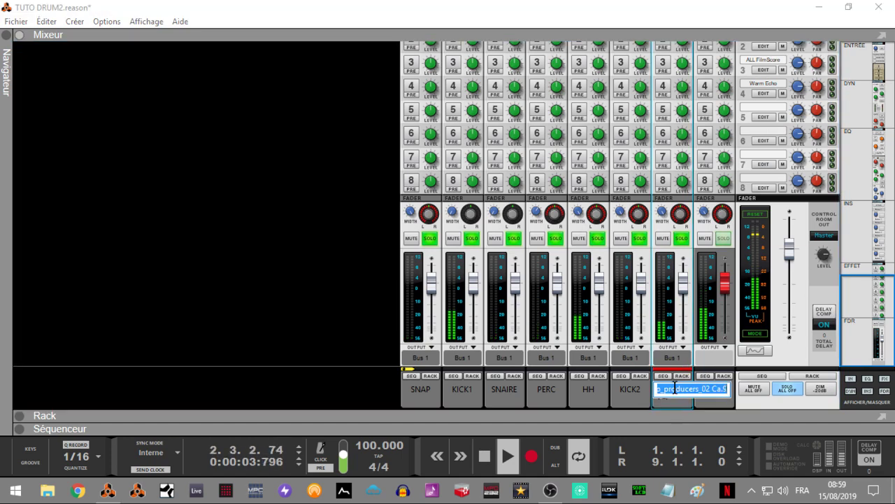
type("808")
key("Return")
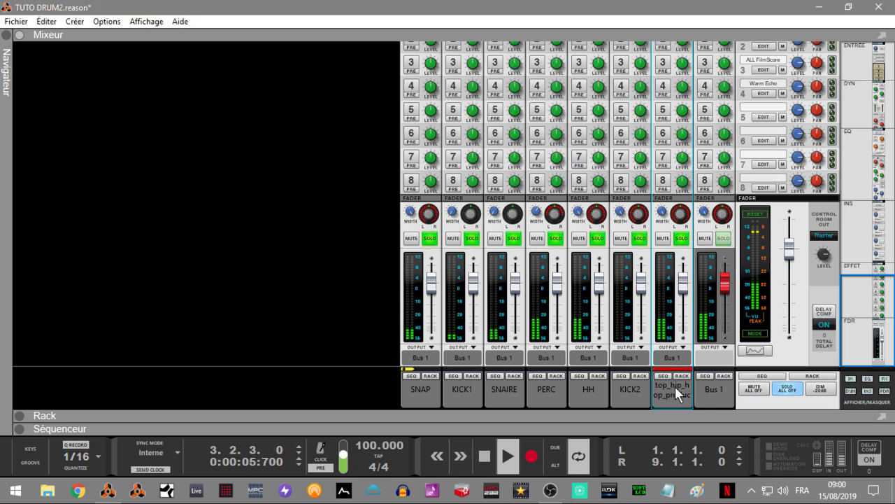
Step: Rename the Bus 1 channel DRUM
double_click(708, 389)
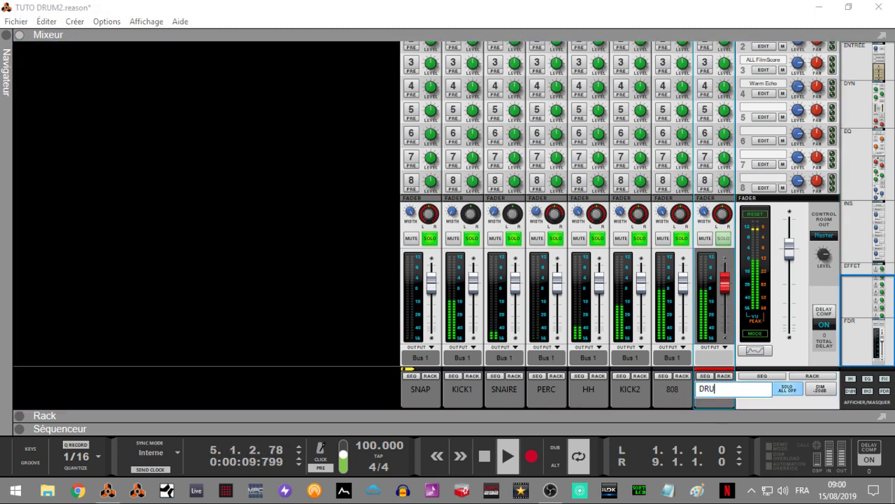
type("DRUM")
key("Return")
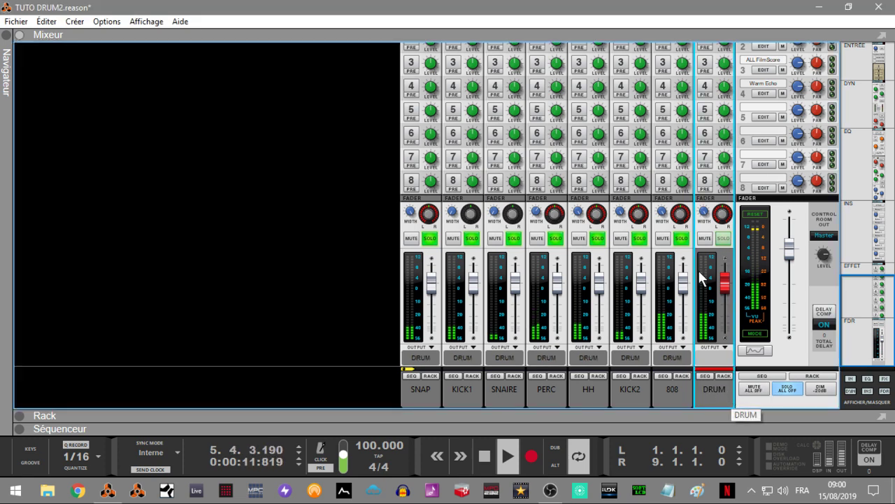
Step: Reduce the stereo width of the KICK2 and 808 channels to the minimum and stop playback
left_click(618, 214)
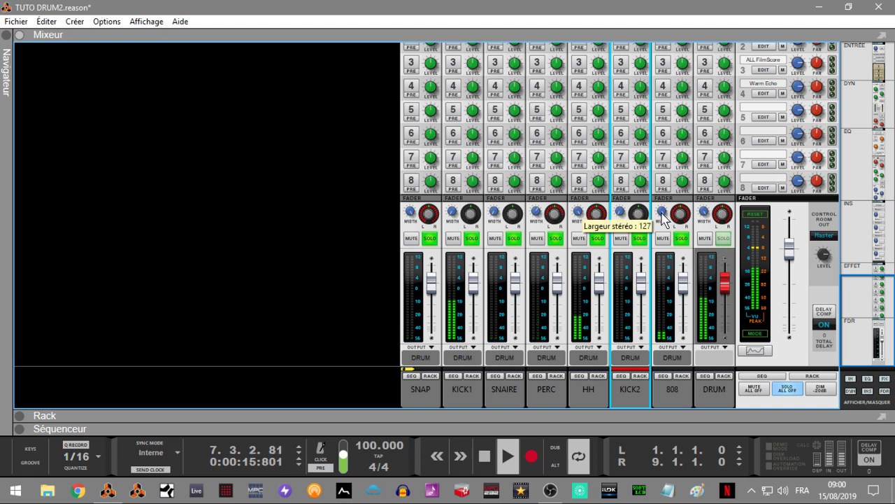
left_click_drag(662, 212, 662, 245)
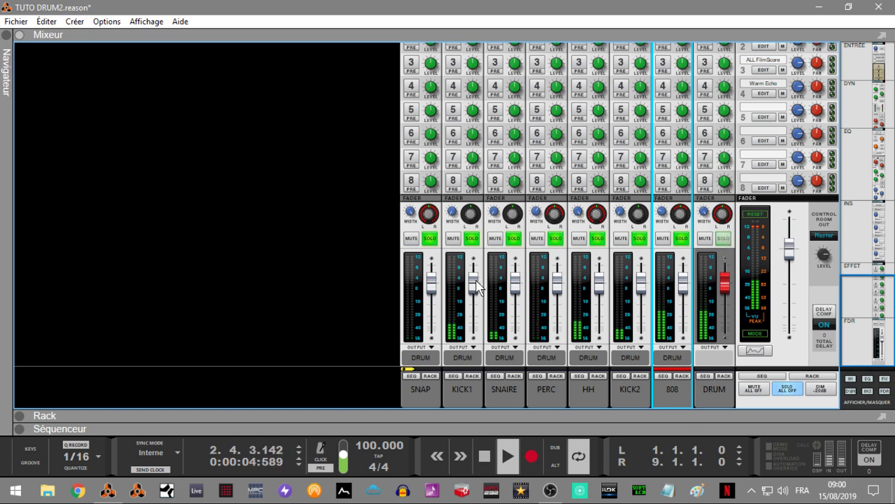
left_click(476, 329)
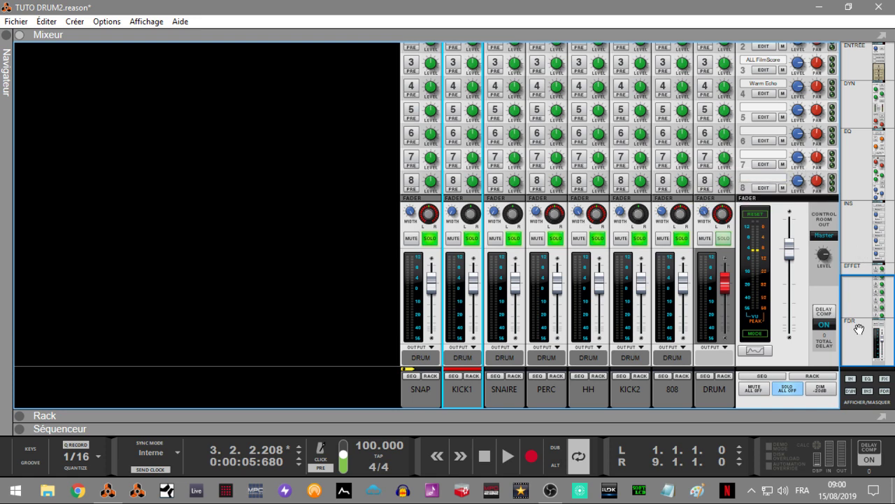
Step: Play the loop with only the SNAP channel soloed, and enable the LPF and HPF filters in its Spectre/EQ window
left_click(781, 389)
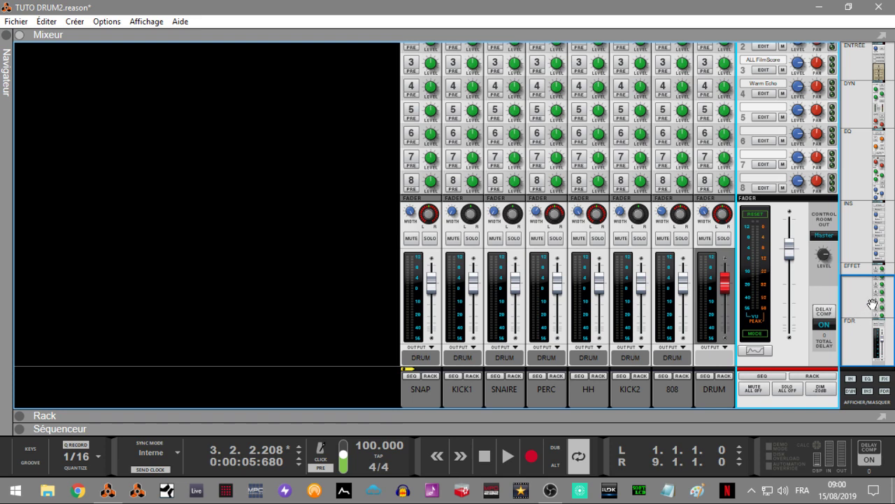
left_click(430, 238)
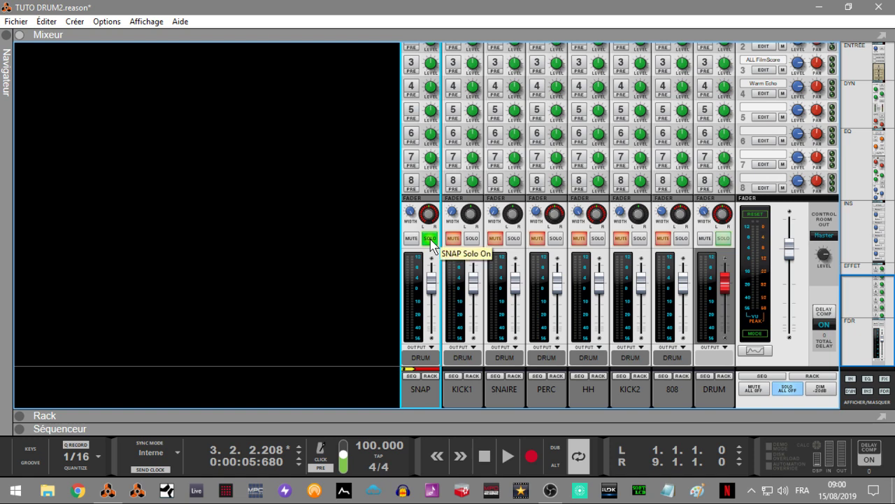
key("F2")
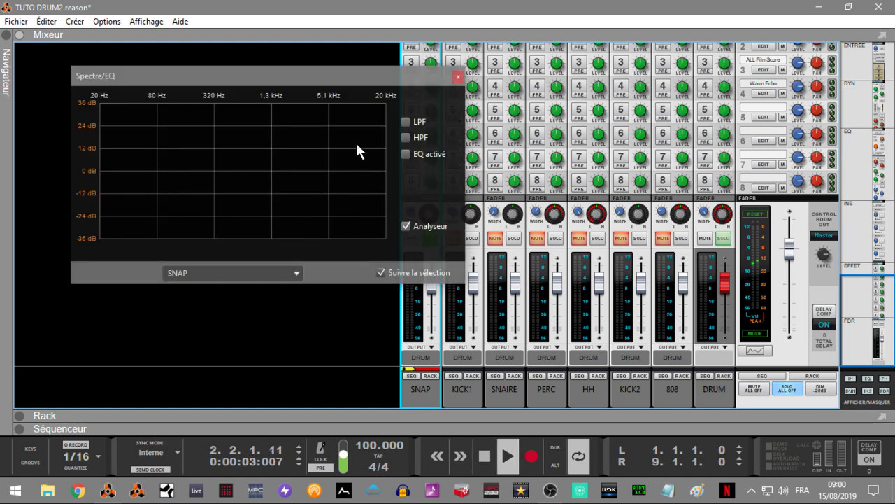
left_click(405, 121)
left_click(406, 138)
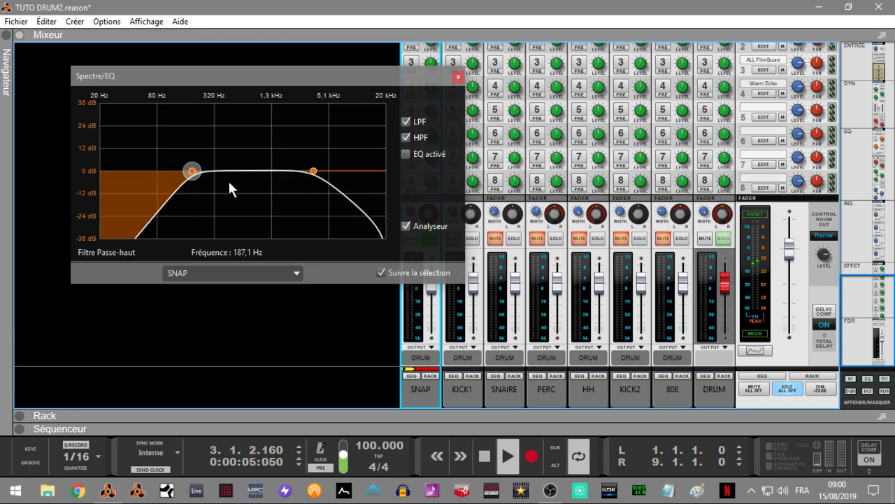
Step: Set the SNAP channel's high-pass filter to about 250 Hz and low-pass filter to 3.27 kHz, and move the EQ window clear of the channels
left_click_drag(196, 175, 203, 175)
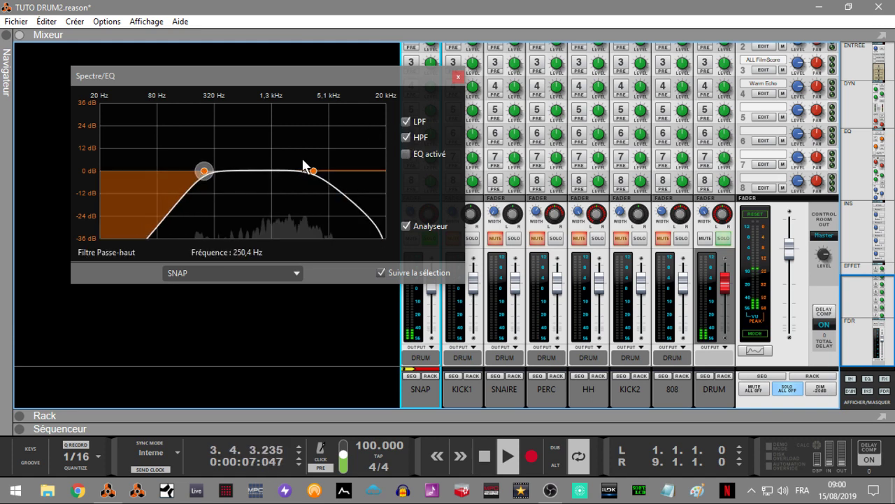
left_click_drag(312, 170, 315, 174)
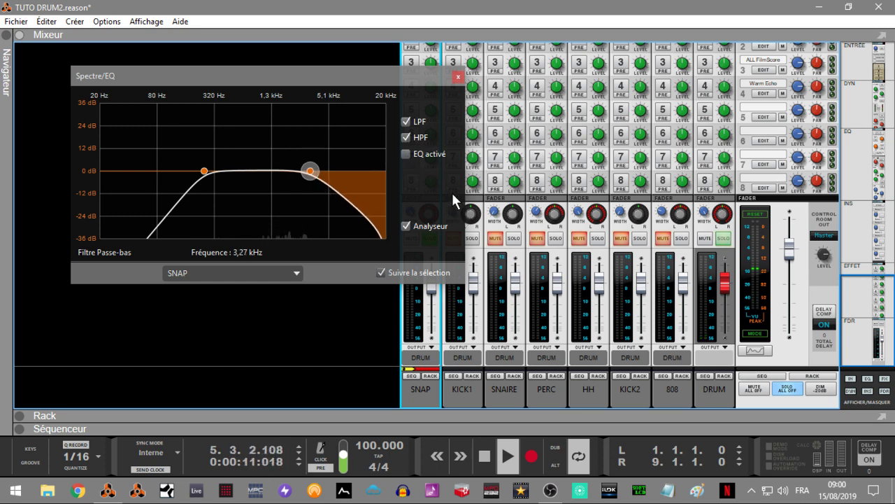
left_click_drag(414, 69, 357, 34)
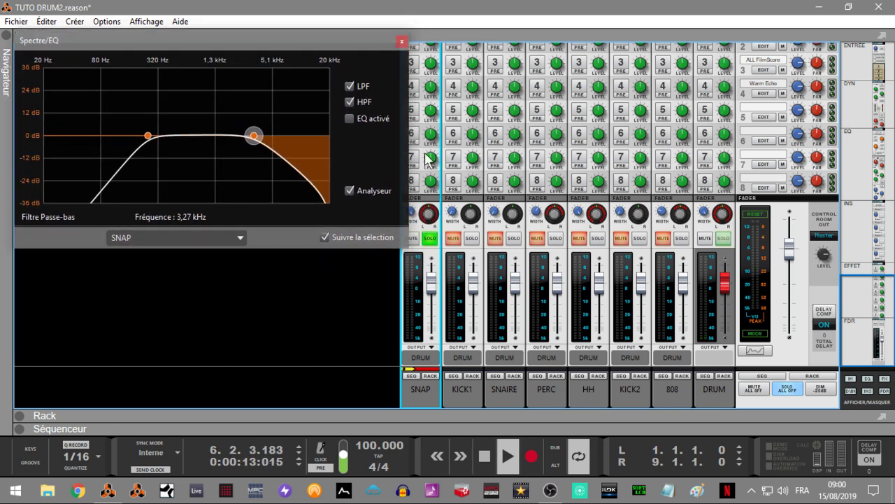
Step: Add KICK1 to the solo, enable only its LPF filter and lower the cutoff to about 819 Hz
left_click(472, 239)
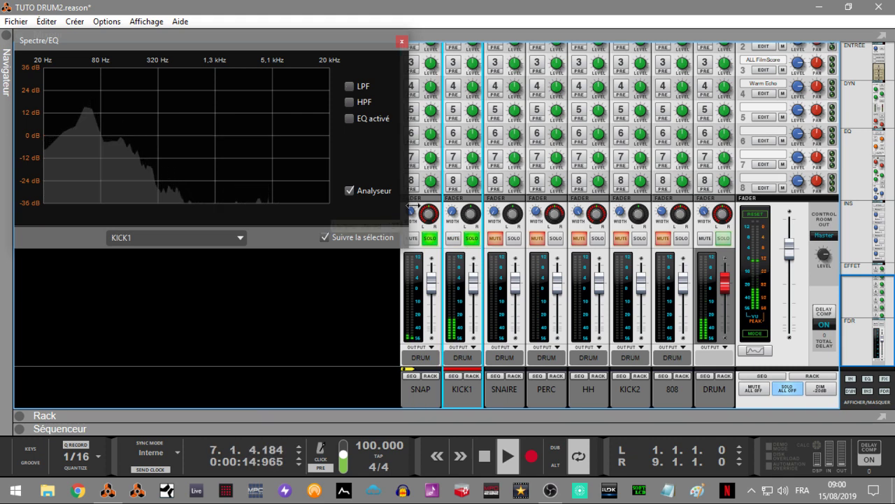
left_click(348, 103)
left_click(347, 102)
left_click(348, 86)
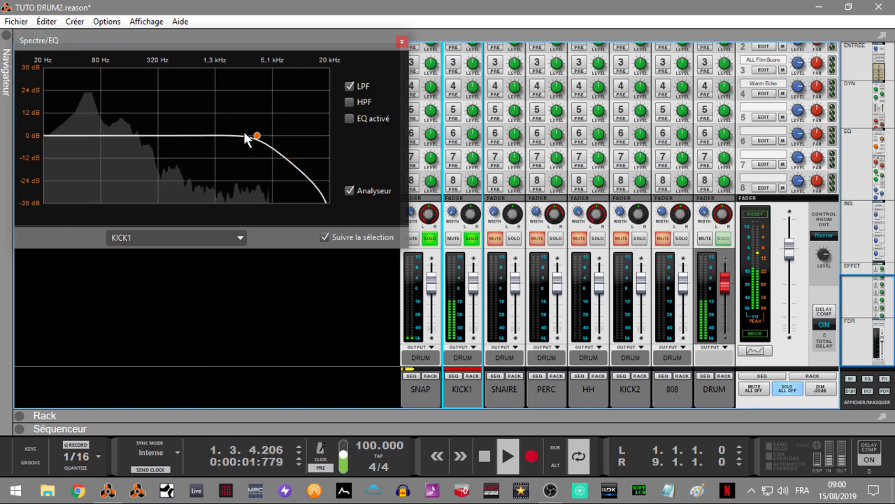
left_click_drag(258, 141, 200, 140)
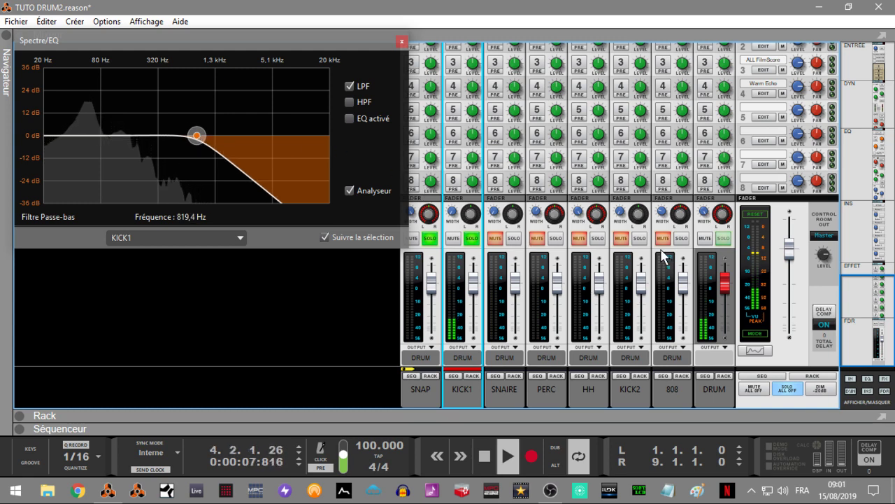
Step: Add KICK2 to the solo, enable its LPF filter and lower the cutoff to about 781 Hz
left_click(640, 238)
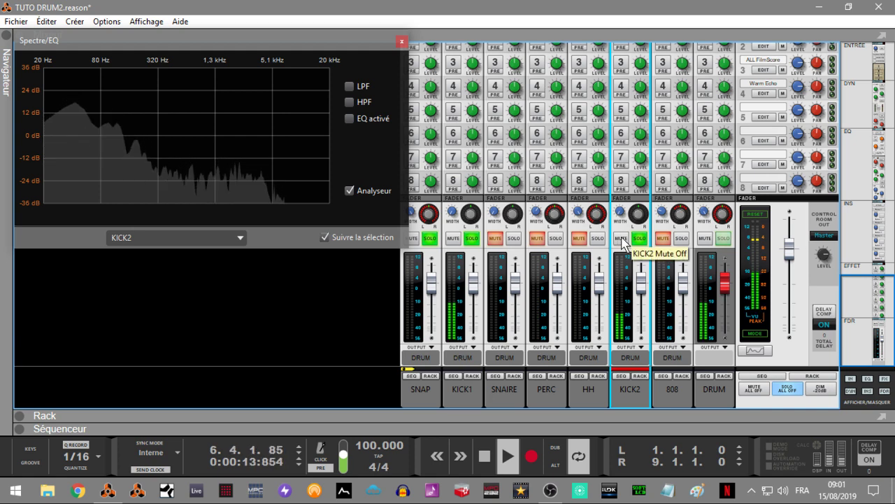
left_click(348, 86)
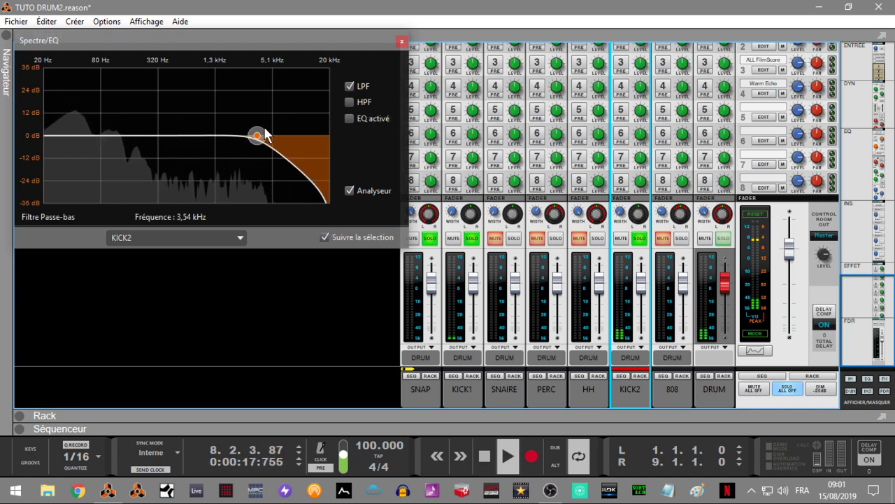
left_click_drag(259, 136, 202, 138)
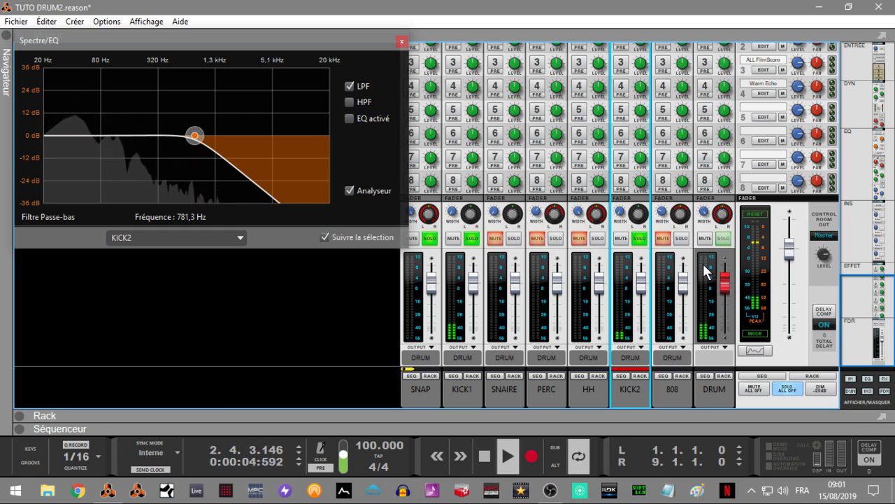
Step: Add 808 to the solo and route the KICK1, KICK2 and 808 channels together to a new output bus
left_click(658, 275)
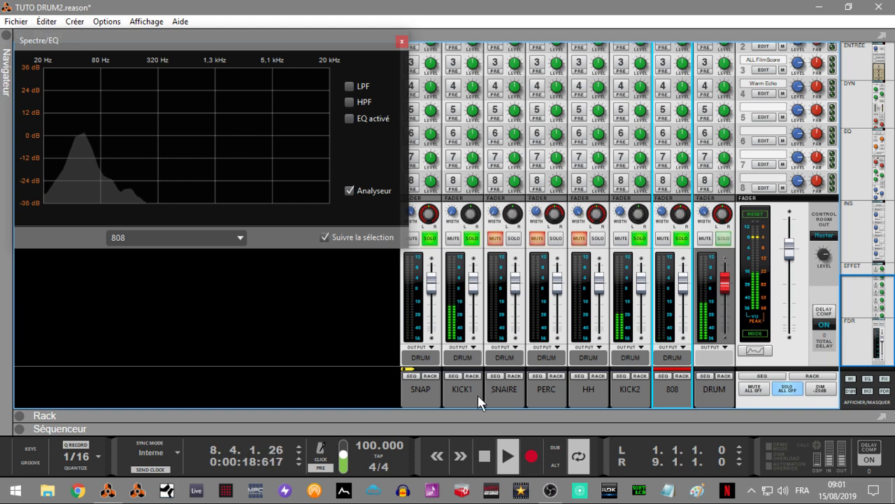
left_click(458, 396)
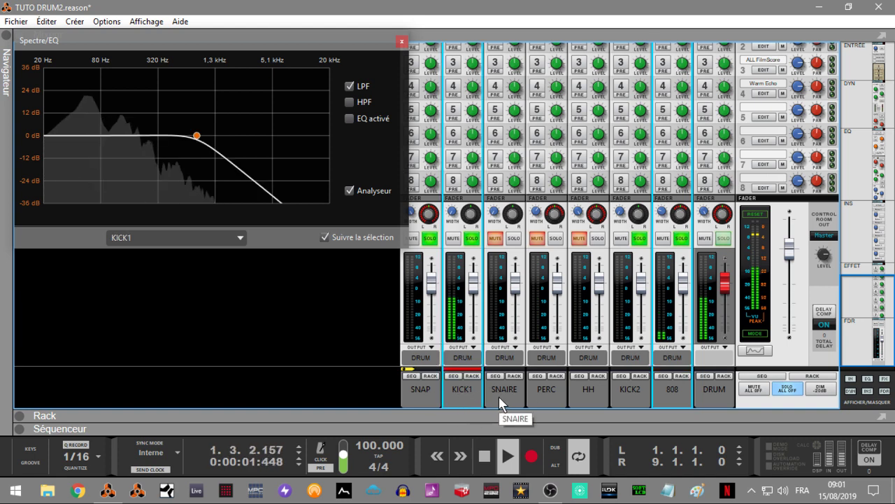
left_click(620, 390)
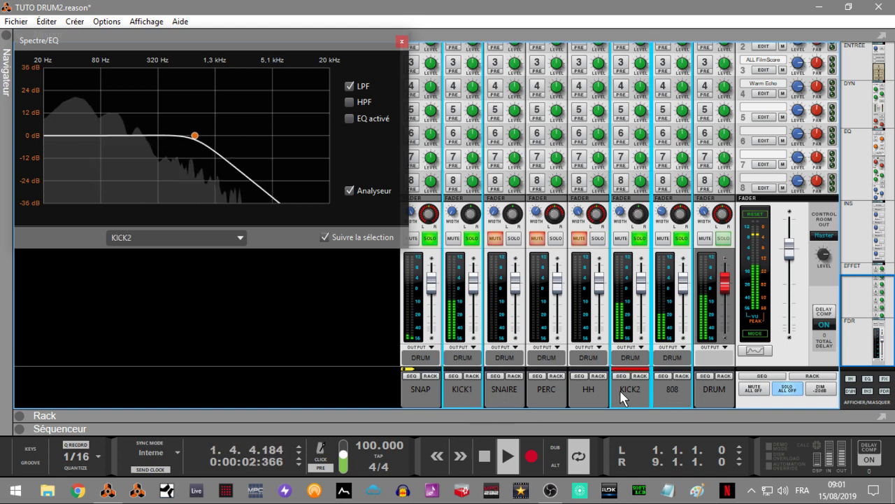
left_click(682, 357)
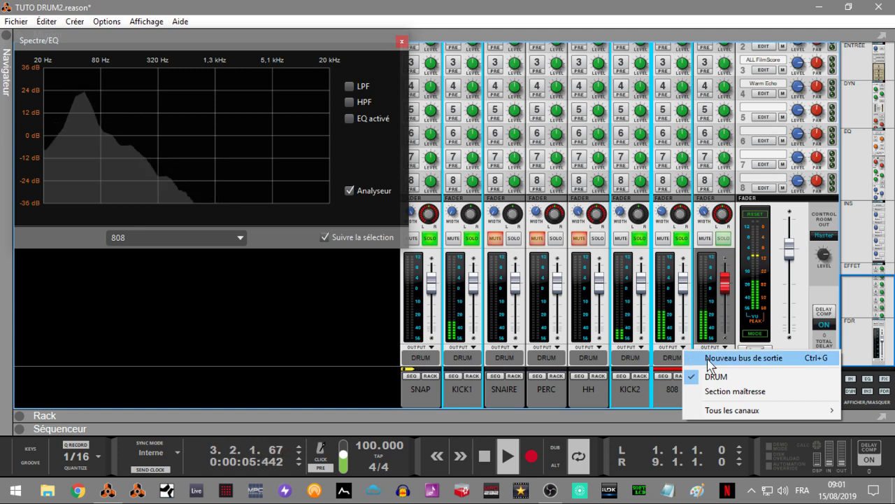
left_click(709, 358)
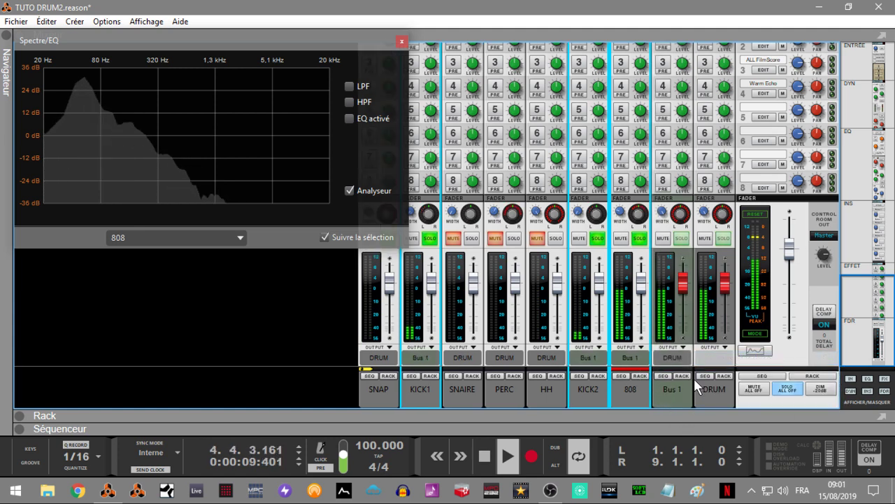
Step: Clear all solos, solo only the new bus, and check the output routing of KICK1
left_click(789, 392)
left_click(680, 238)
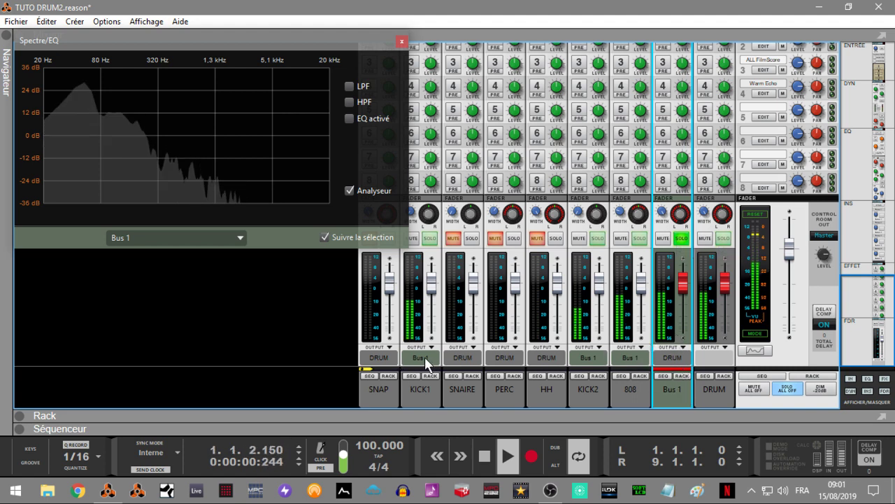
left_click(417, 360)
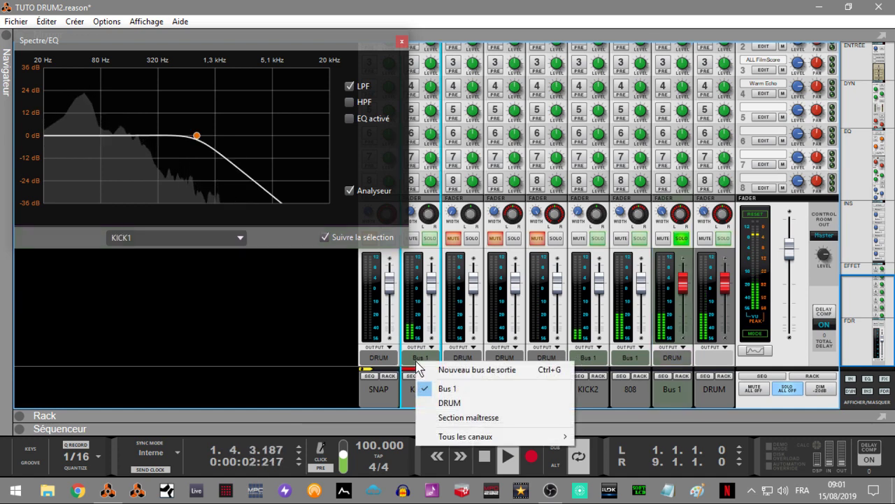
left_click(715, 393)
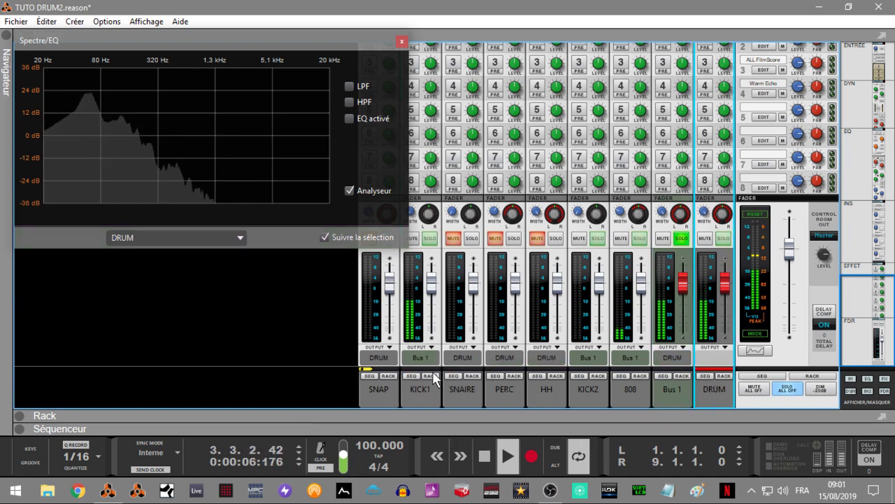
Step: Rename the new bus channel KICK and move the KICK1 channel directly before KICK2
double_click(673, 391)
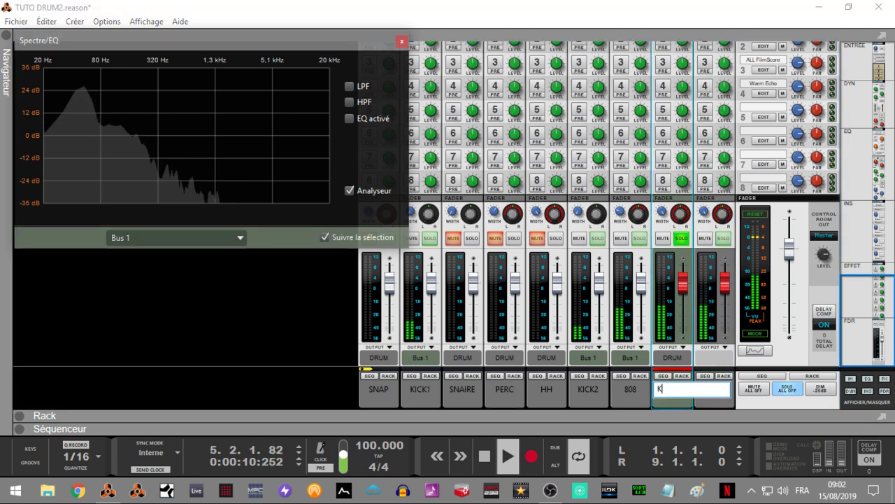
type("KICK")
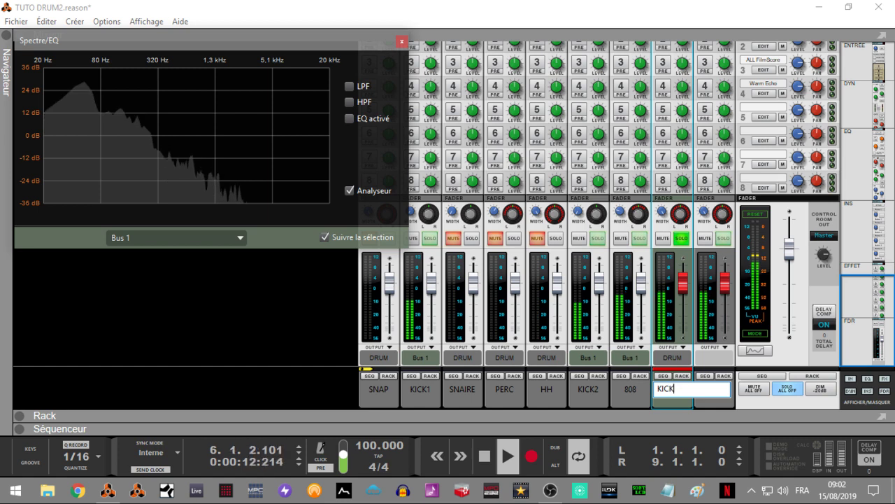
key("Return")
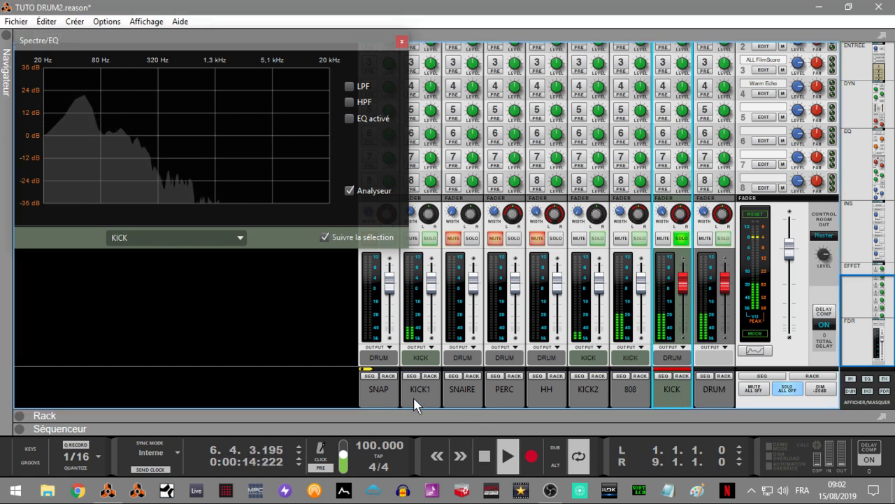
left_click_drag(413, 396, 591, 395)
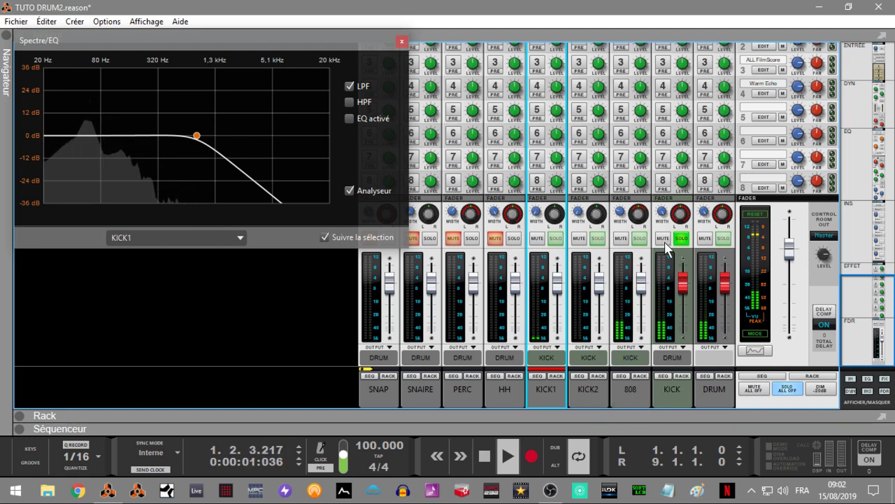
Step: Show the KICK bus in the rack, close the Spectre/EQ window and reveal the bus's insert FX area
left_click(668, 381)
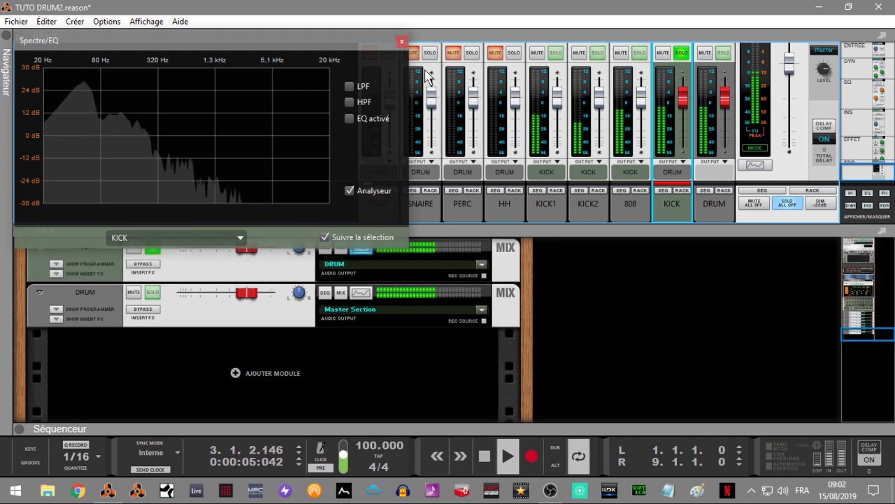
left_click(402, 42)
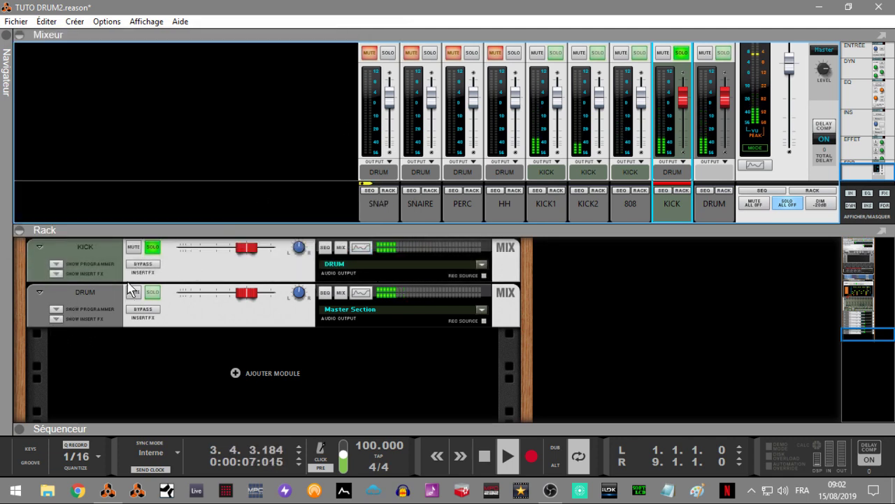
left_click(65, 272)
left_click(56, 273)
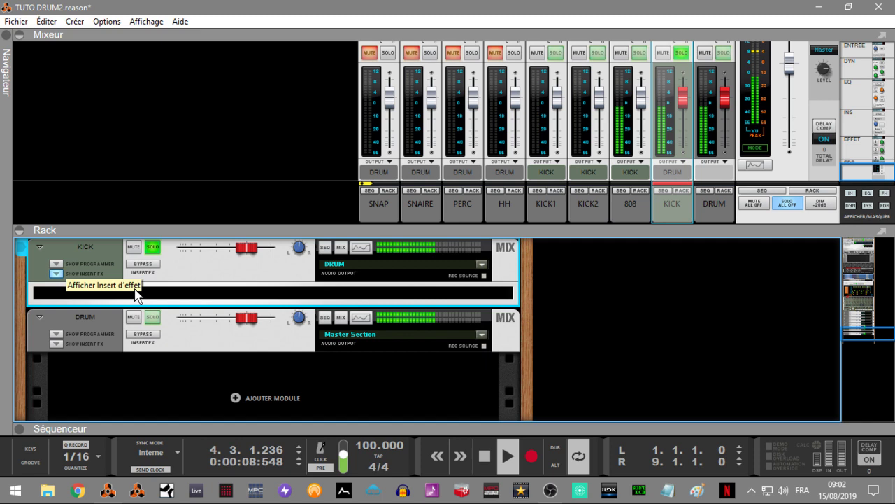
Step: Open the browser, list the effects and expand the XLN Audio group
left_click(6, 38)
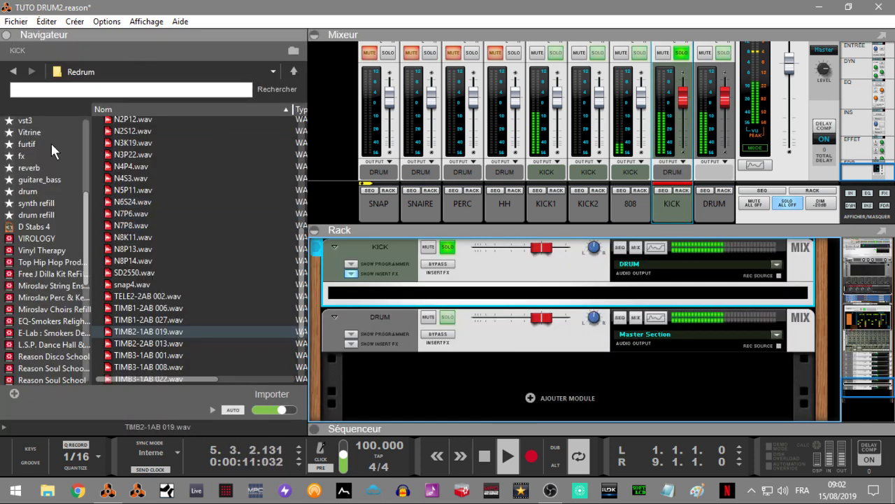
scroll(35, 133, "up", 5)
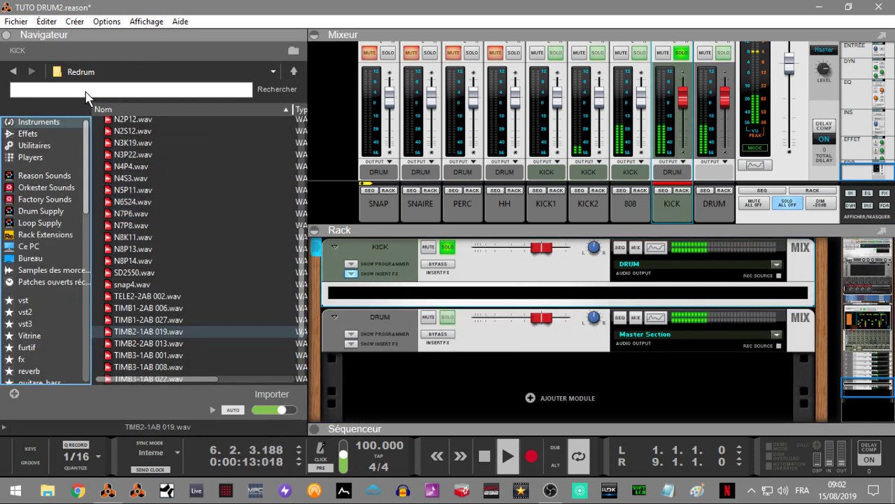
left_click(35, 123)
left_click(233, 200)
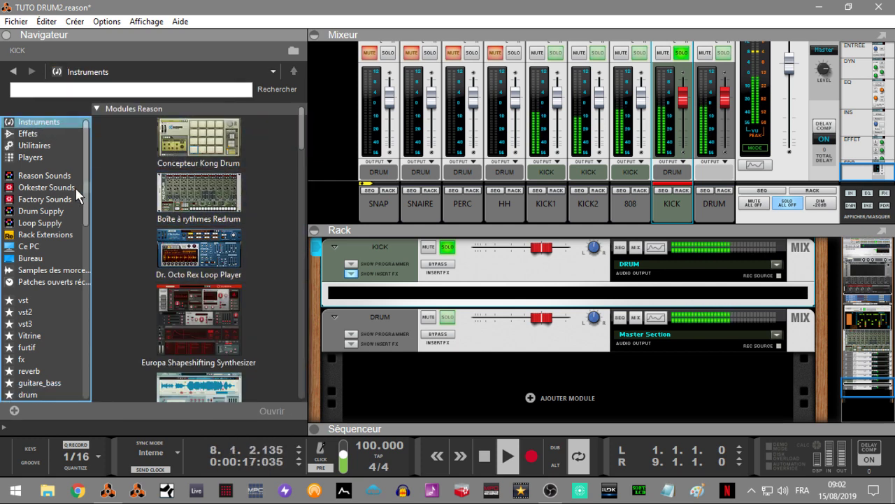
left_click(30, 133)
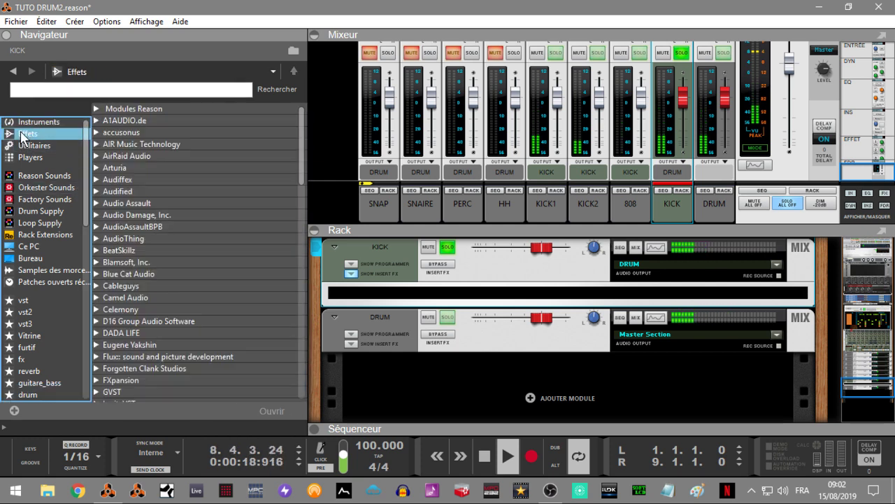
scroll(87, 163, "down", 10)
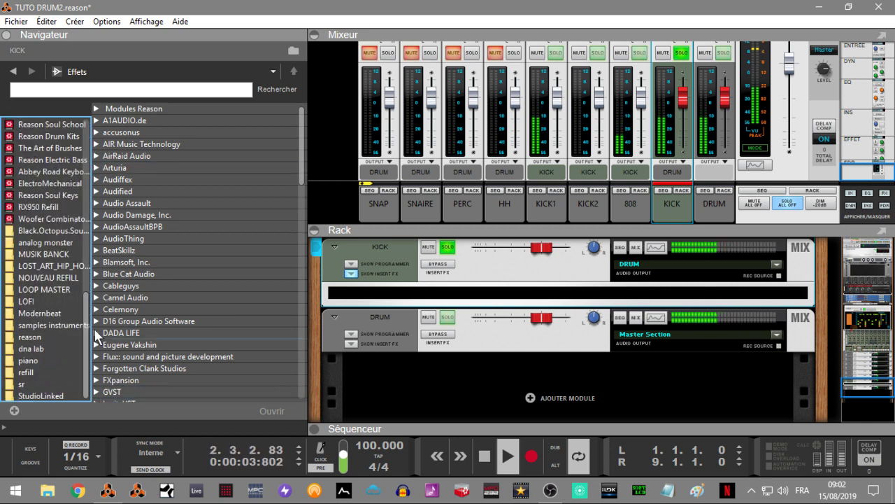
scroll(91, 277, "up", 1)
left_click_drag(90, 277, 75, 101)
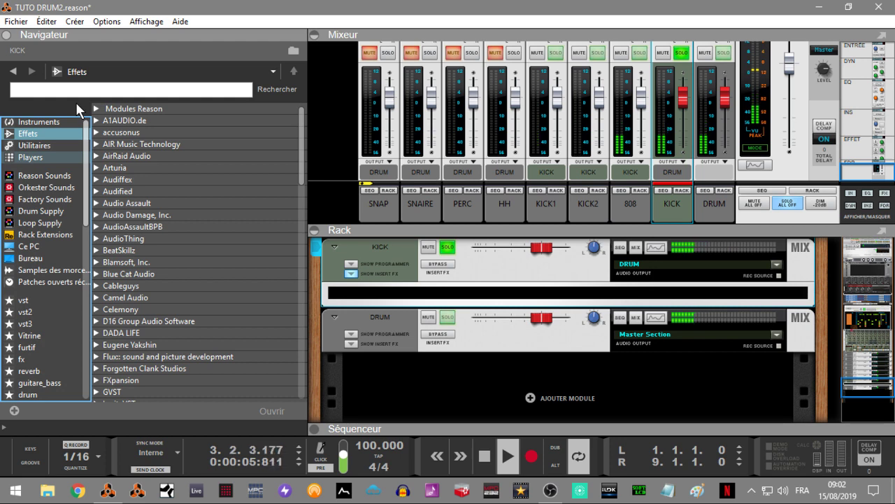
left_click(305, 164)
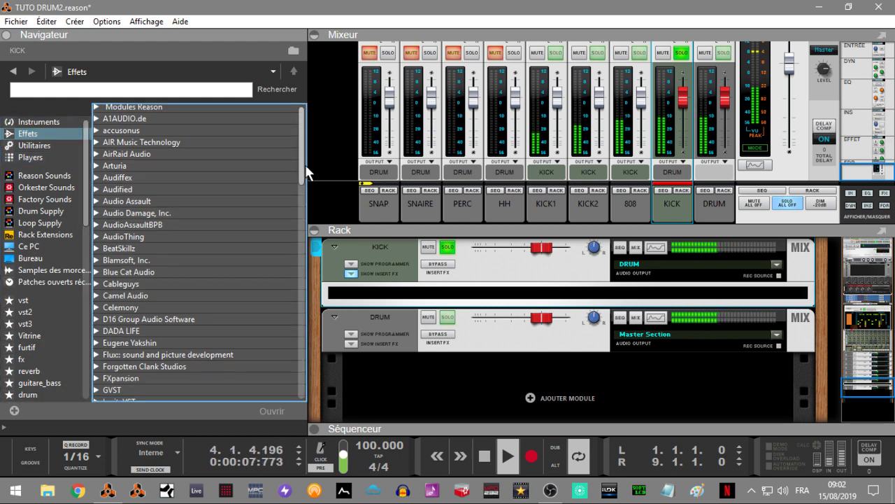
left_click_drag(305, 164, 326, 381)
left_click(97, 386)
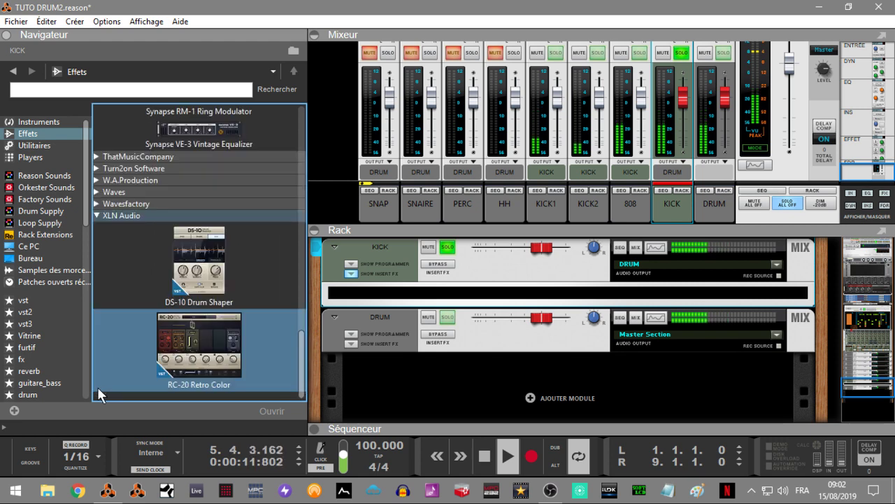
Step: Insert DS-10 Drum Shaper into the KICK bus's insert FX, open its plug-in window and place it over the mixer and rack
left_click(203, 250)
left_click_drag(202, 242, 501, 297)
left_click_drag(618, 290, 619, 292)
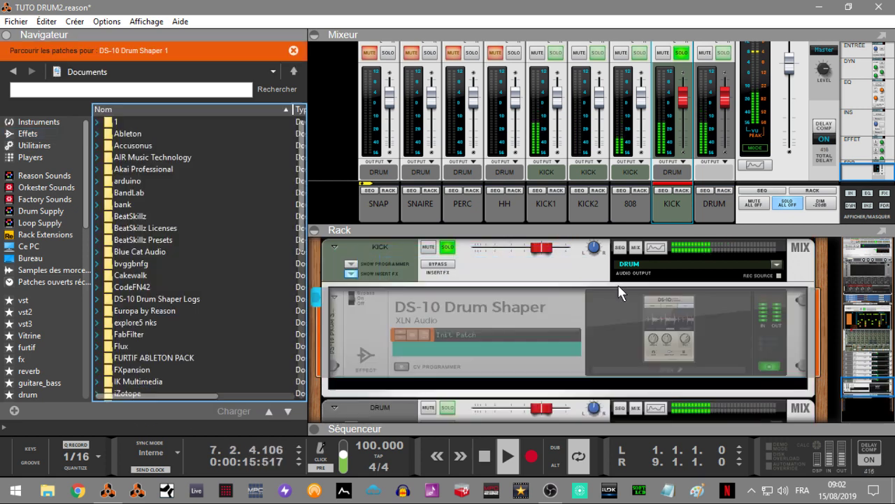
left_click(674, 370)
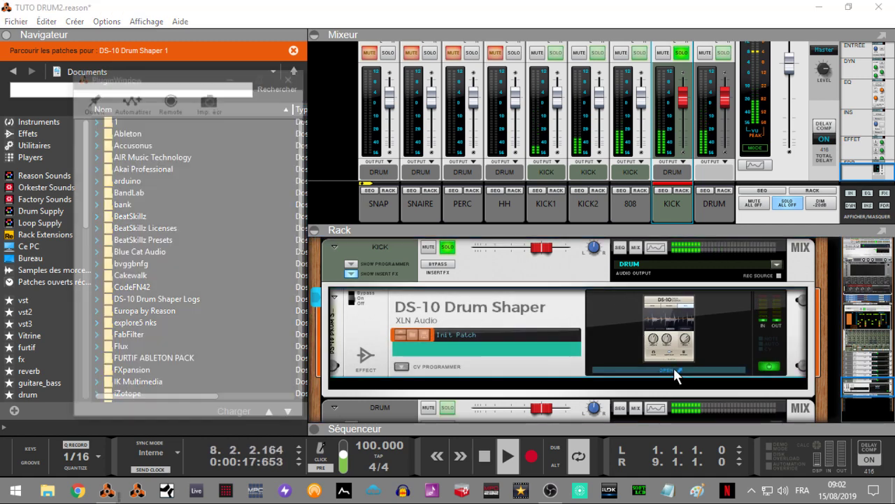
left_click_drag(162, 50, 547, 77)
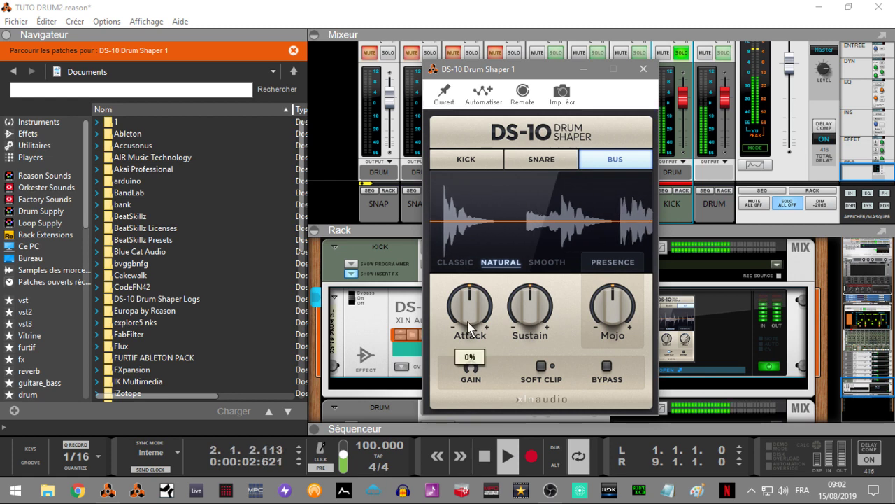
Step: Set the DS-10 Drum Shaper's Attack to 14% and turn its Sustain down slightly
mouse_move(460, 306)
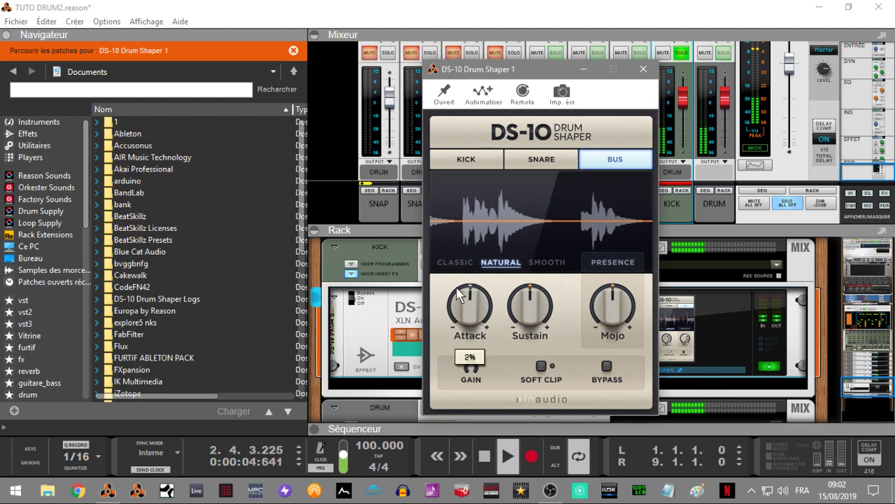
left_click_drag(458, 301, 633, 329)
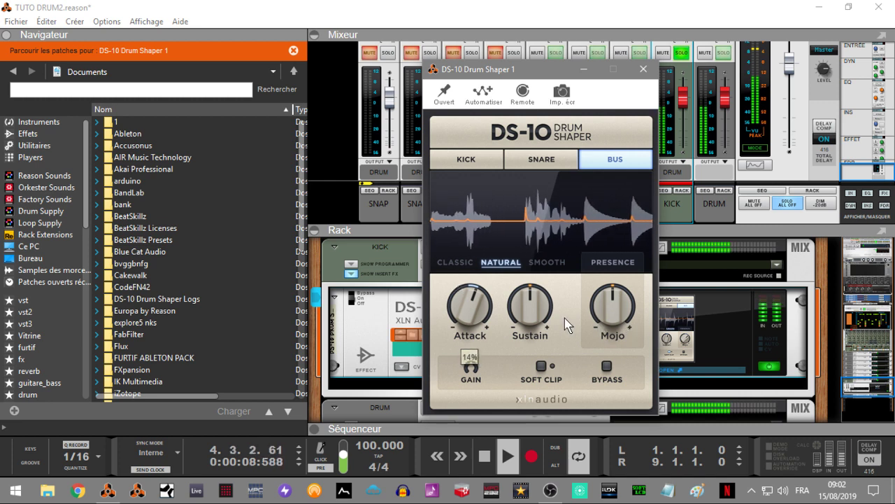
mouse_move(532, 335)
left_click_drag(531, 335, 553, 371)
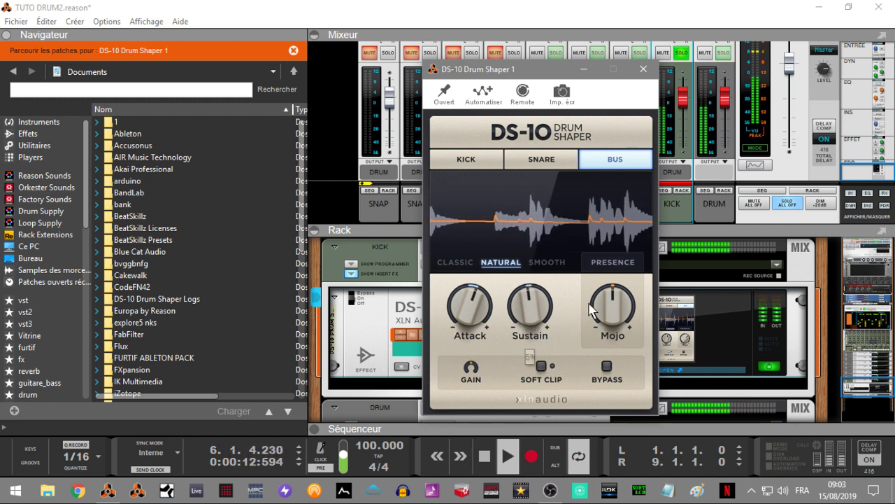
Step: Set the DS-10's Mojo to about 18%, enable Soft Clip and close the plug-in window
mouse_move(606, 311)
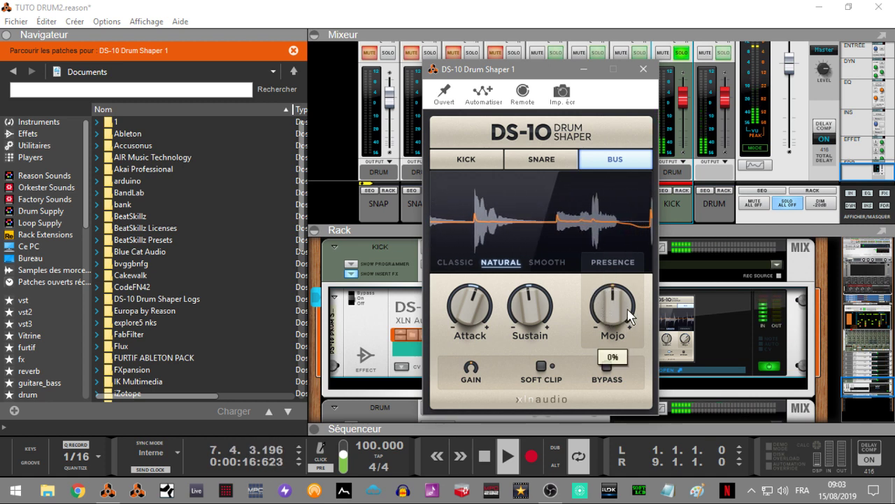
left_click_drag(606, 307, 605, 294)
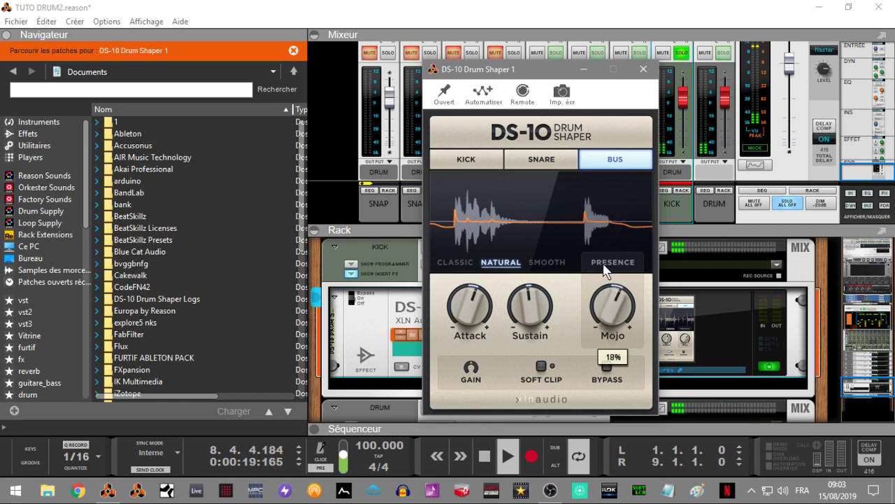
left_click(541, 365)
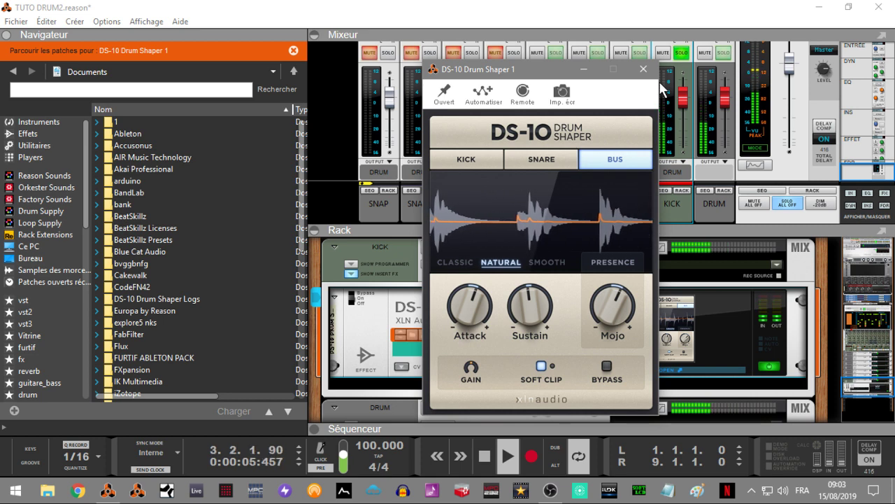
left_click(643, 68)
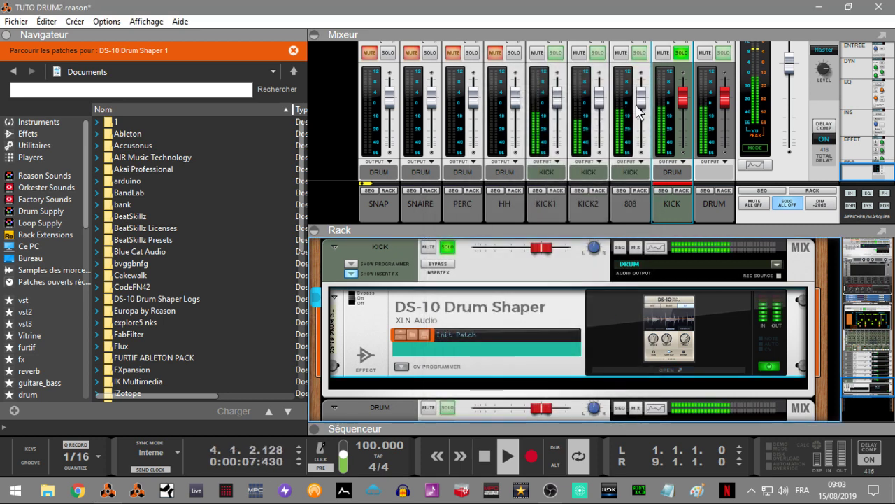
Step: Turn off all channel solos and raise the KICK bus fader to 1.72 dB
left_click(789, 207)
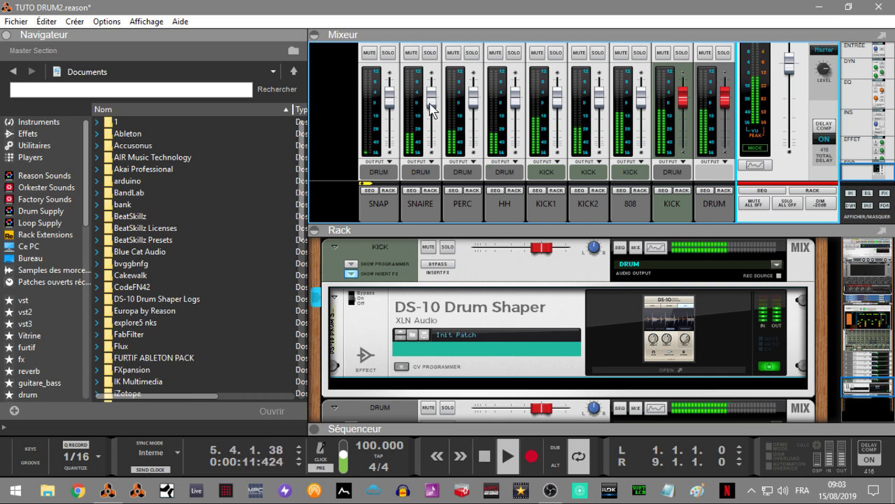
left_click(682, 99)
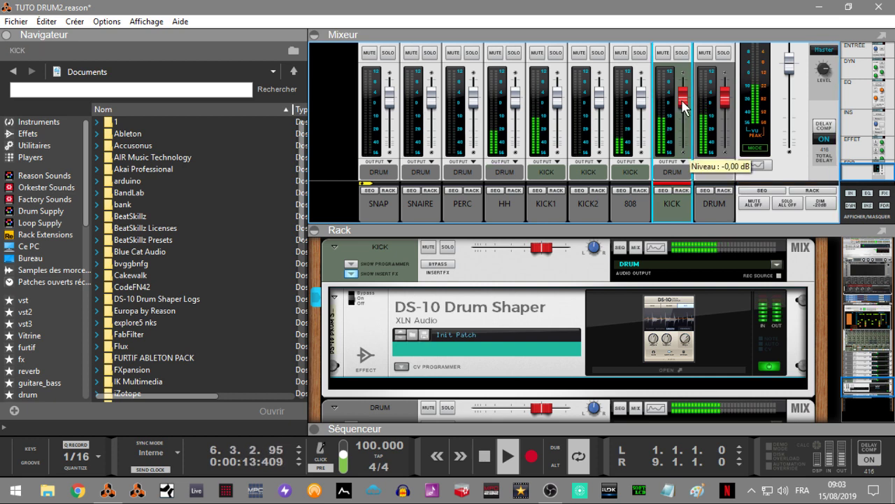
left_click_drag(681, 99, 681, 96)
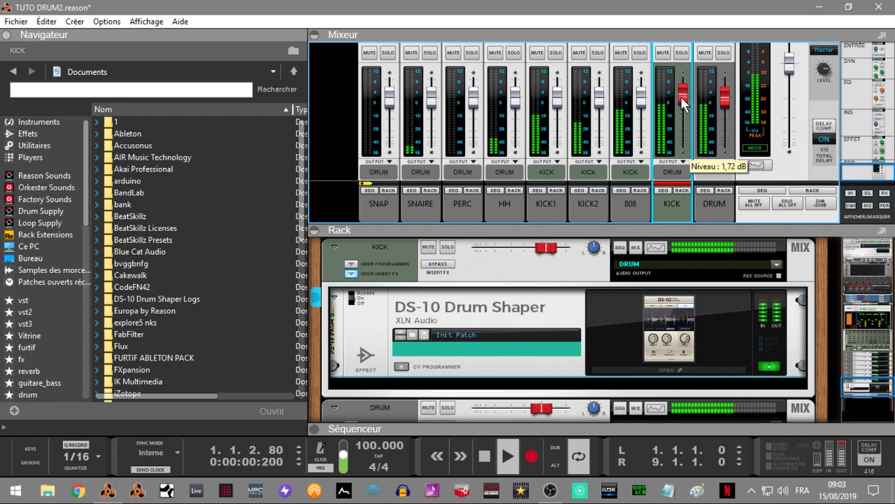
Step: Show the DRUM bus in the rack and reveal its insert FX area
left_click(729, 195)
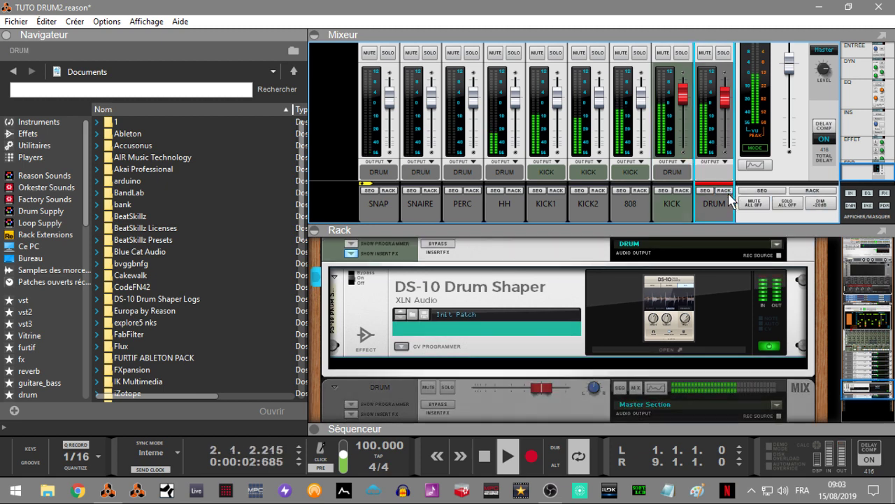
left_click(871, 411)
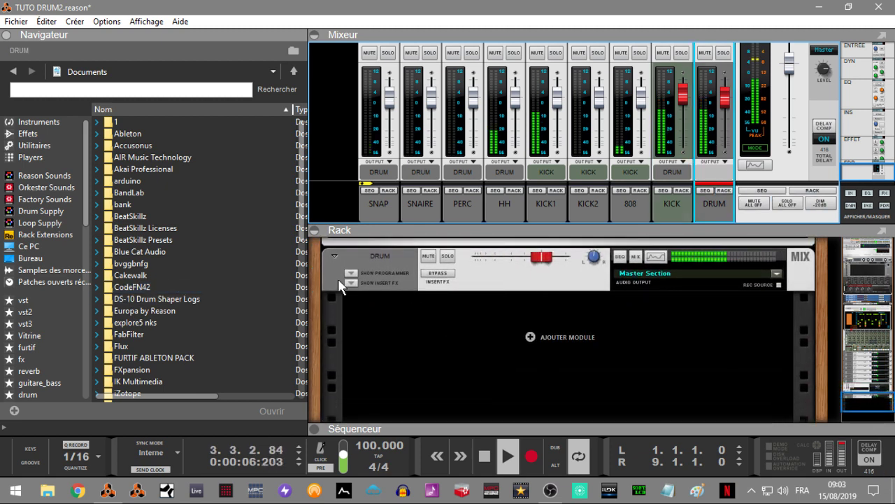
left_click(350, 283)
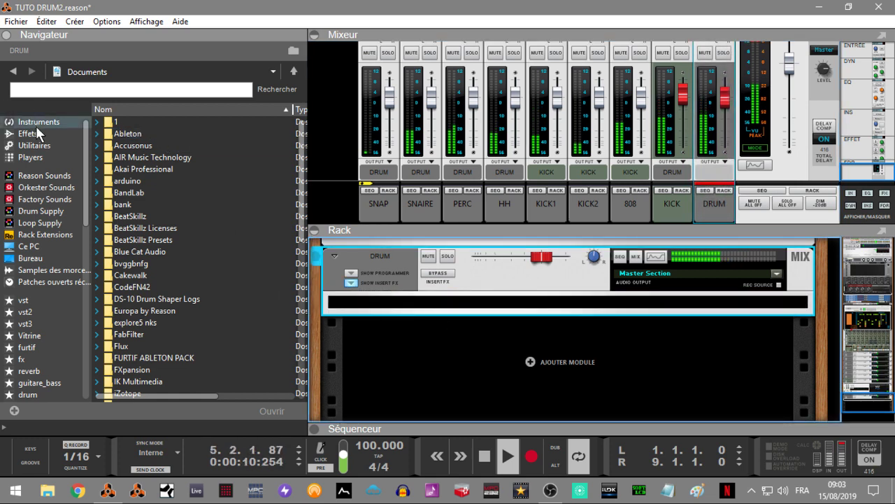
left_click(35, 123)
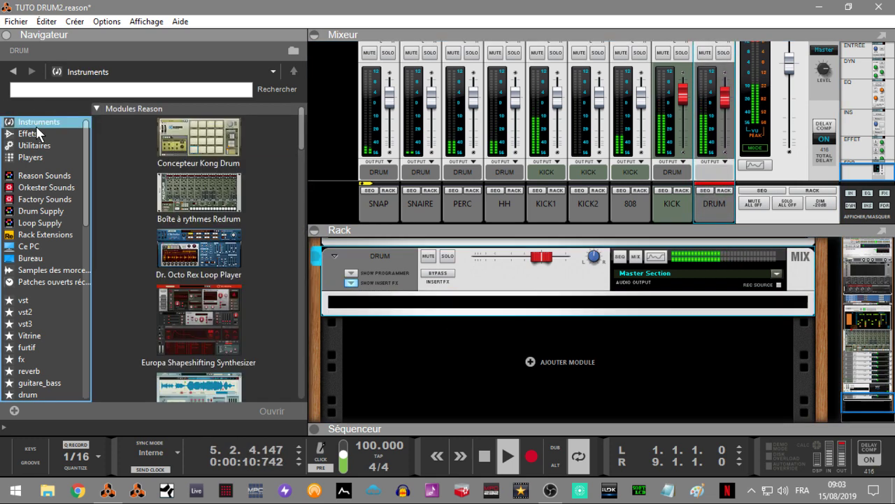
left_click(97, 108)
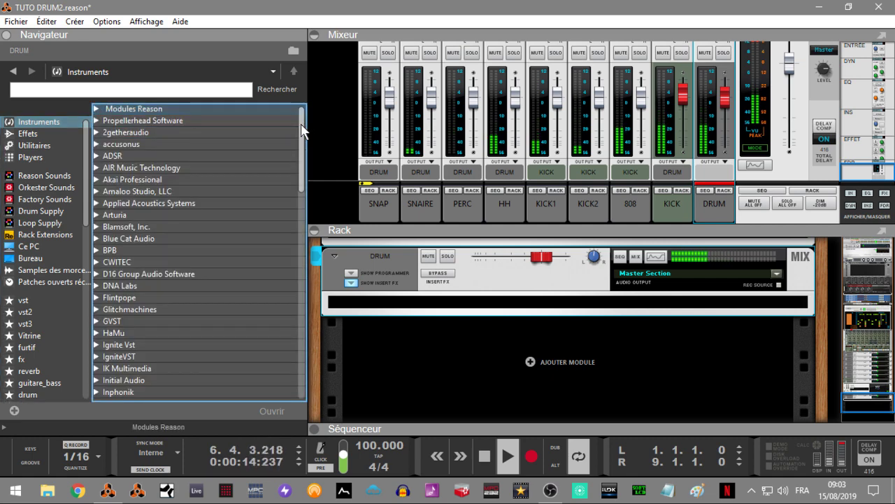
left_click_drag(302, 127, 336, 191)
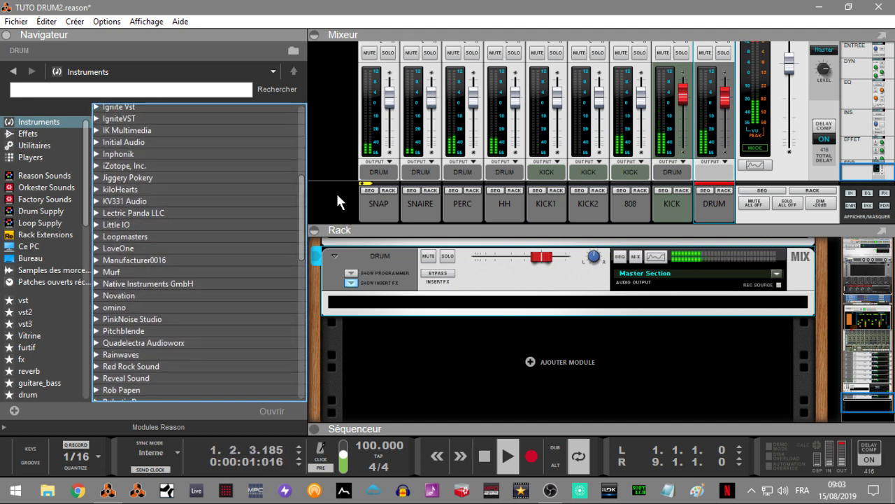
left_click(97, 154)
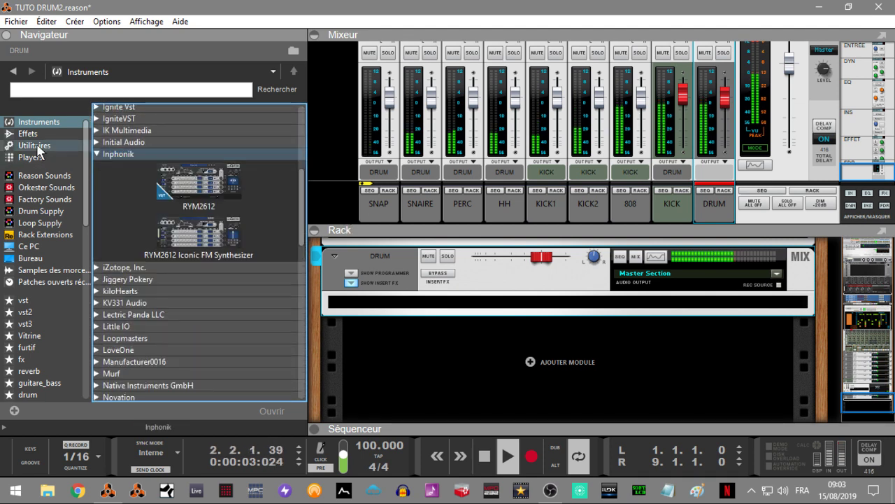
Step: List the effects and insert Inphonik's RX950 Classic AD/DA Converter into the DRUM bus's insert FX
left_click(28, 136)
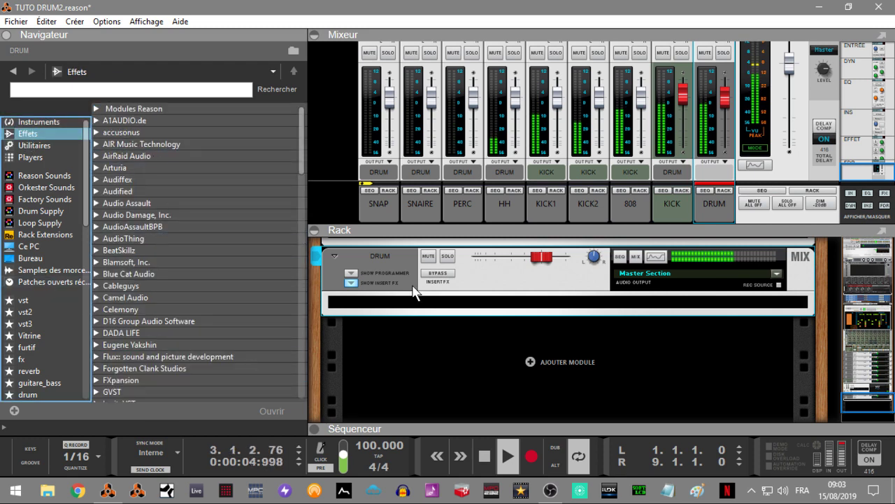
scroll(303, 174, "down", 4)
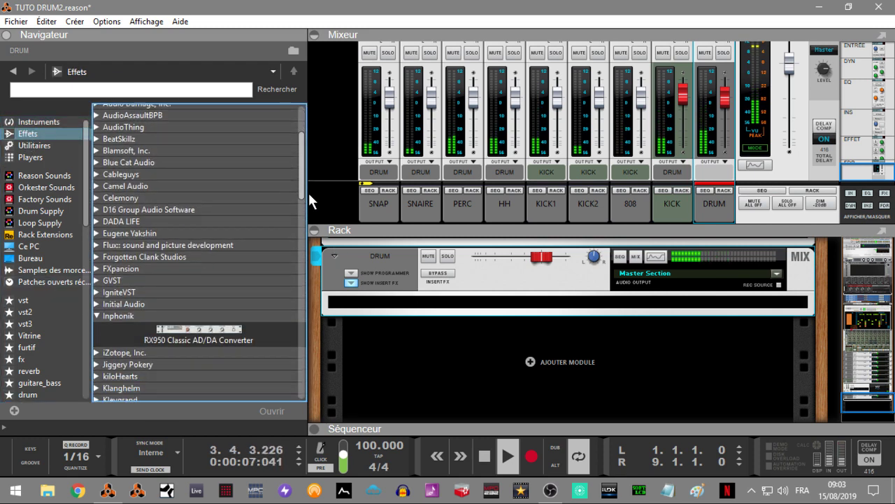
left_click_drag(221, 305, 502, 310)
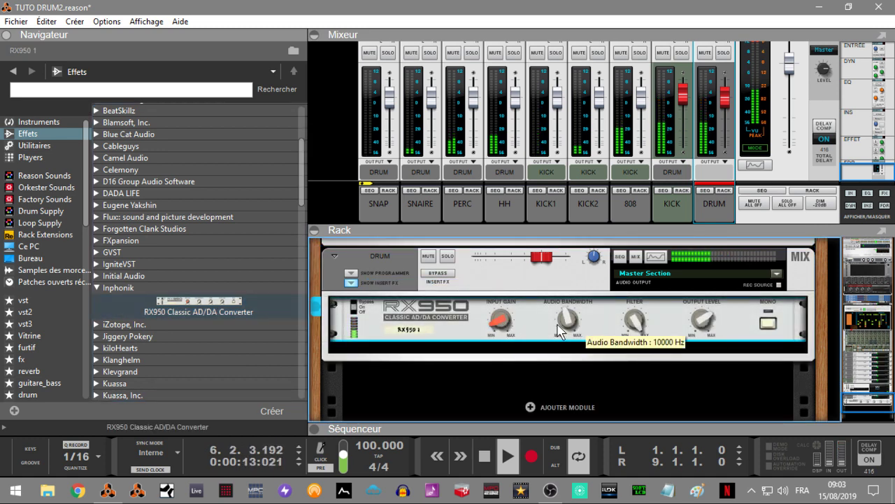
Step: Lower the RX950's Filter and fine-tune its Audio Bandwidth
left_click_drag(569, 323, 569, 322)
left_click_drag(633, 322, 636, 339)
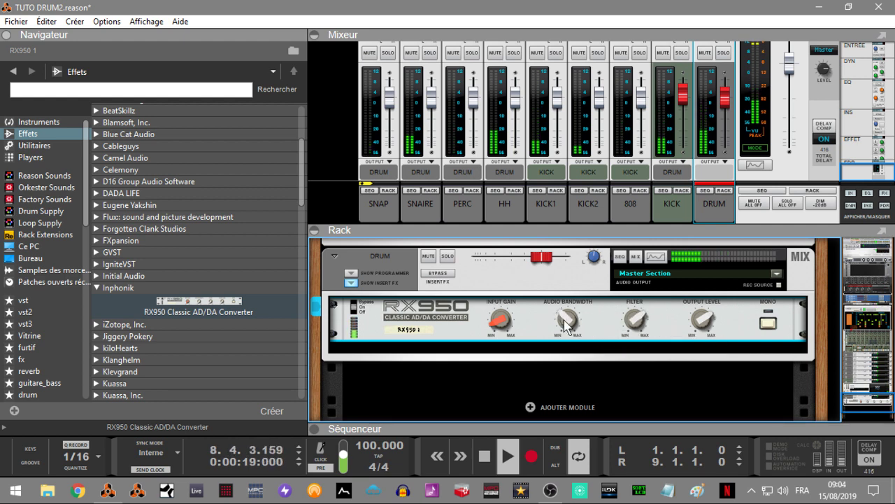
left_click_drag(564, 324, 566, 327)
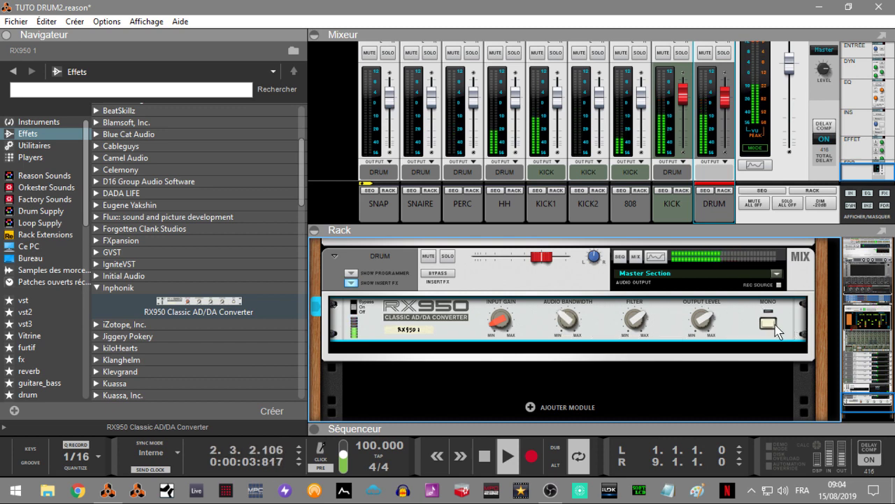
Step: Hide the browser, set the RX950's Output Level to -1.80 dB and open its Filter slightly
left_click(859, 389)
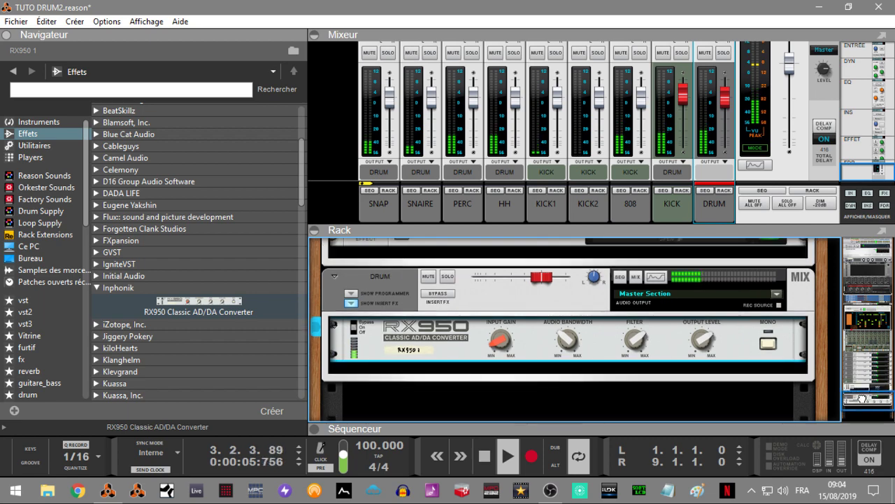
left_click_drag(859, 389, 859, 301)
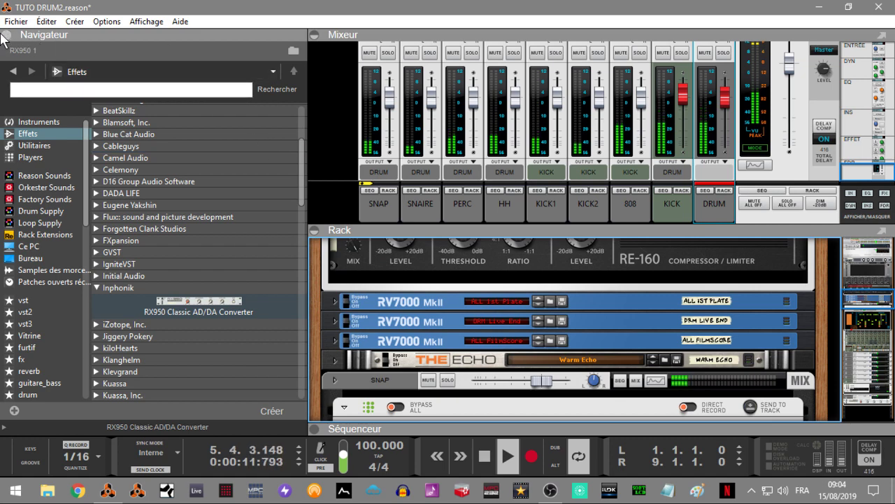
left_click(7, 35)
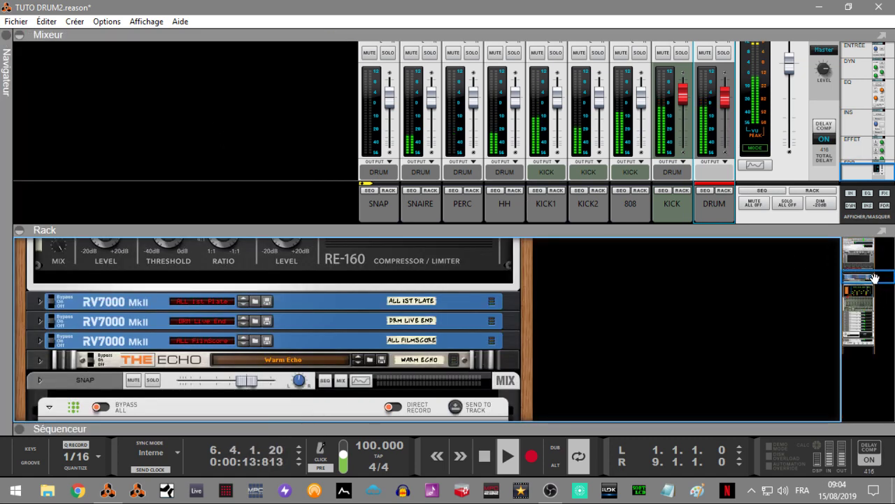
left_click_drag(874, 278, 873, 339)
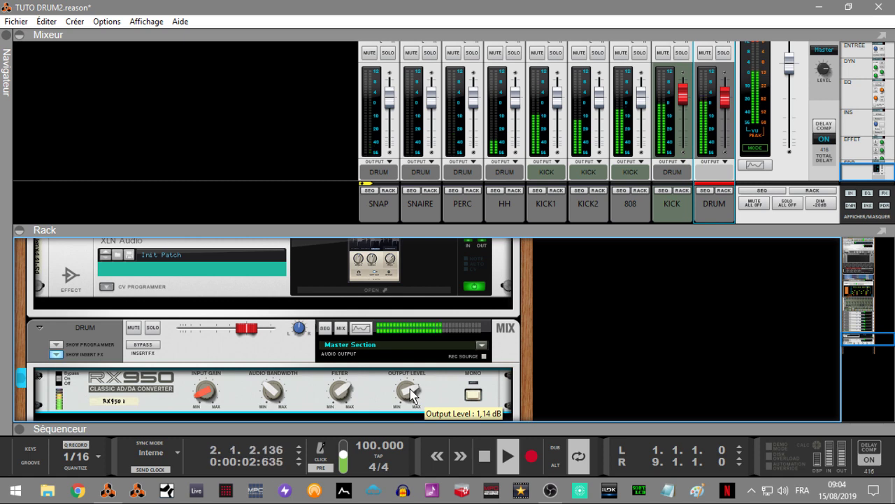
left_click_drag(410, 390, 412, 395)
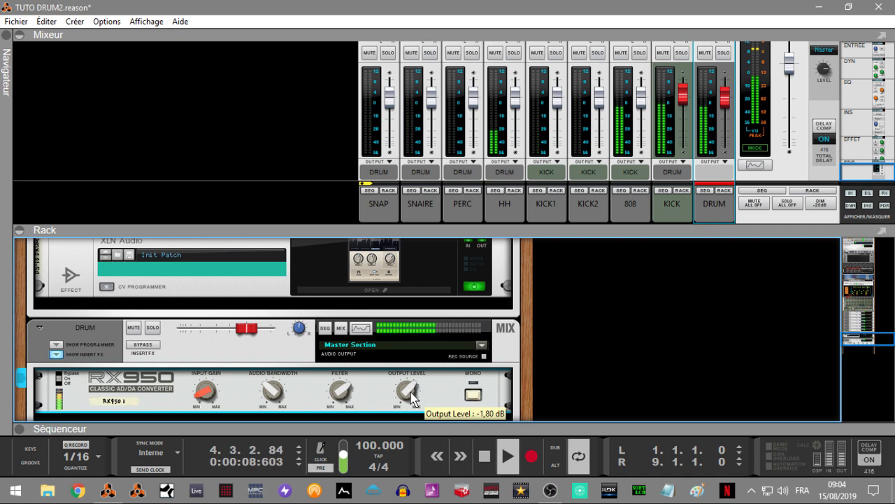
left_click_drag(344, 393, 343, 396)
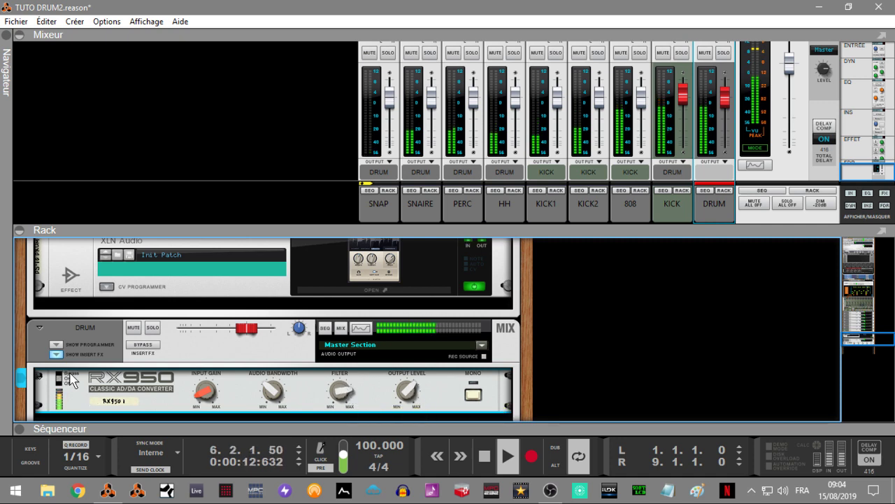
Step: Flip the rack to examine the RX950's rear connections and return to the front view
key("Tab")
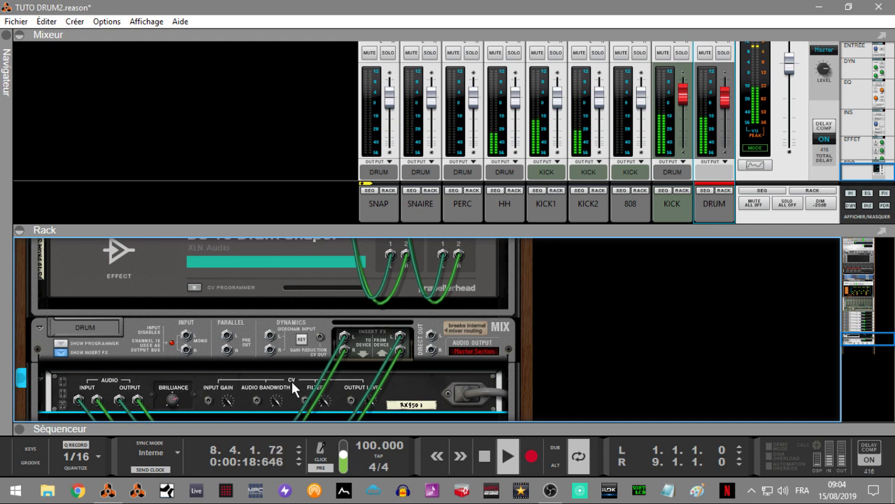
key("Tab")
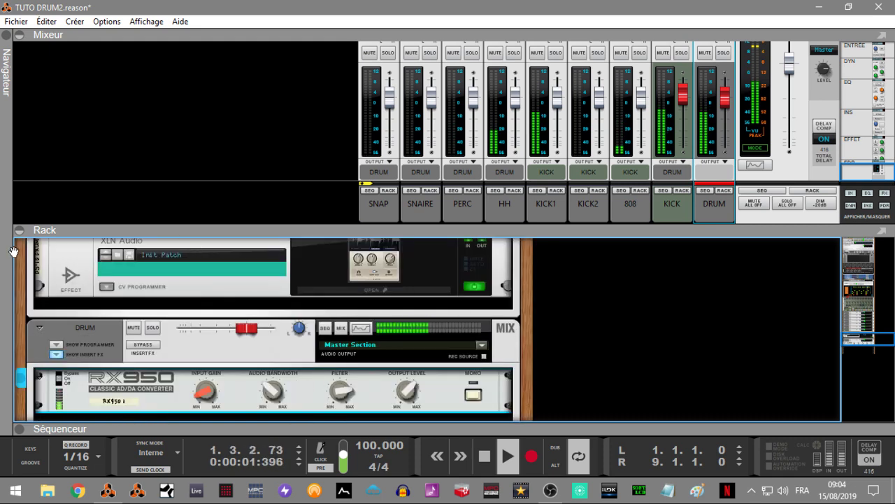
Step: Collapse the rack so the mixer fills the window, and stop playback
left_click(19, 230)
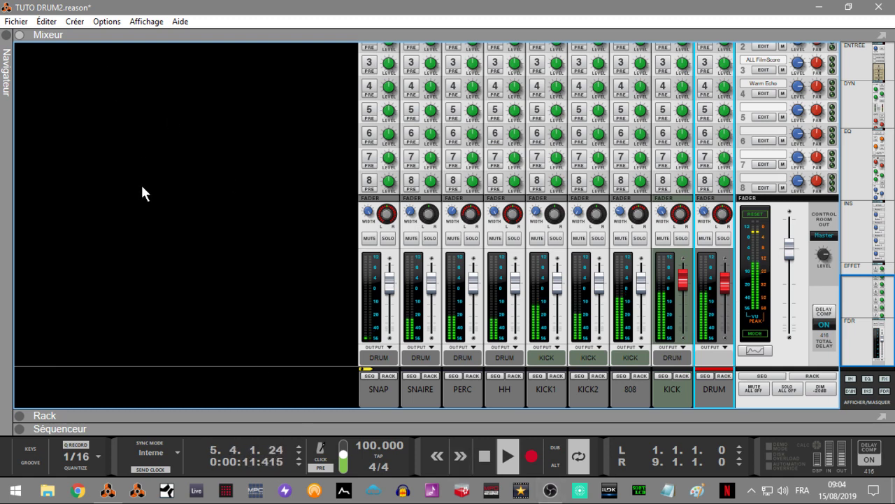
left_click(163, 206)
key("space")
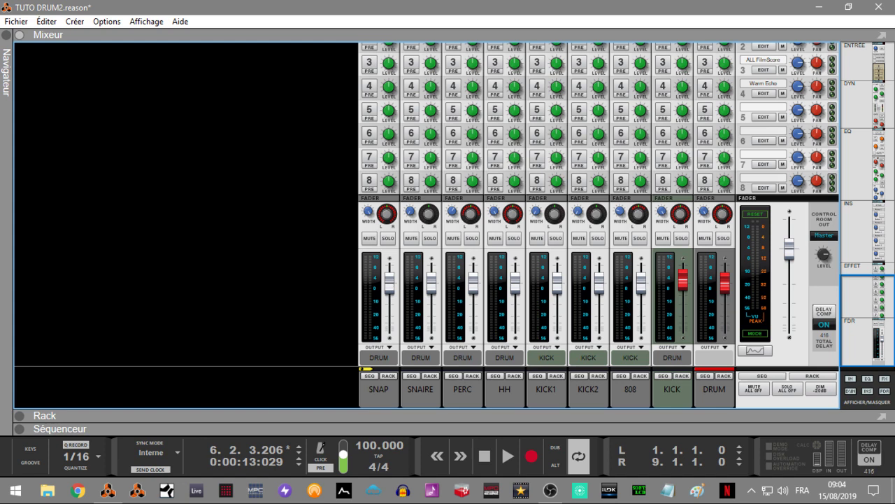
Step: Hide the mixer and the sequencer so that only the rack fills the window
left_click(19, 35)
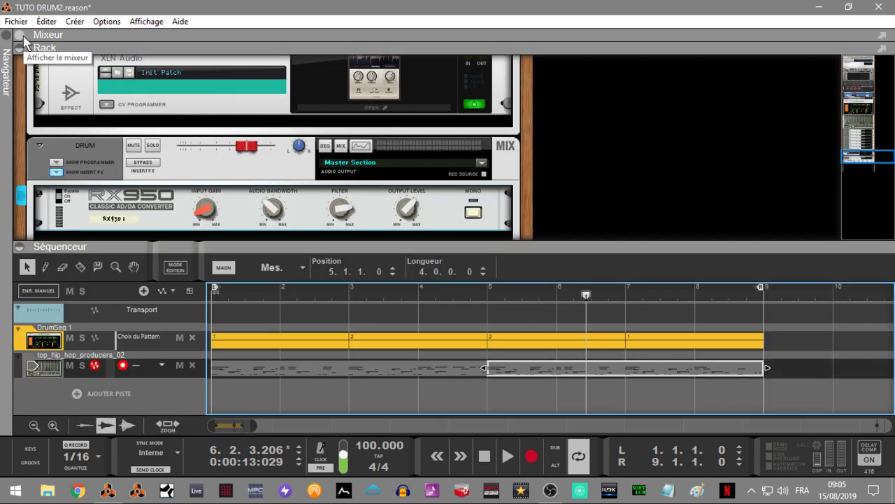
left_click(20, 247)
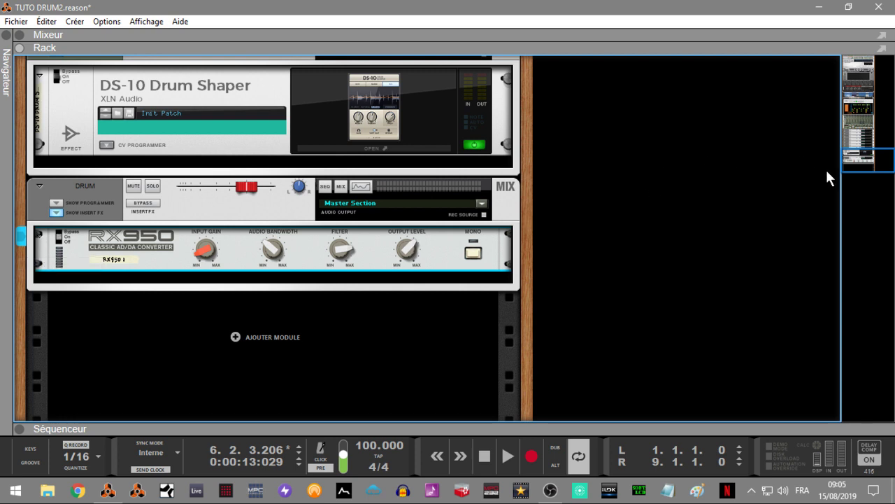